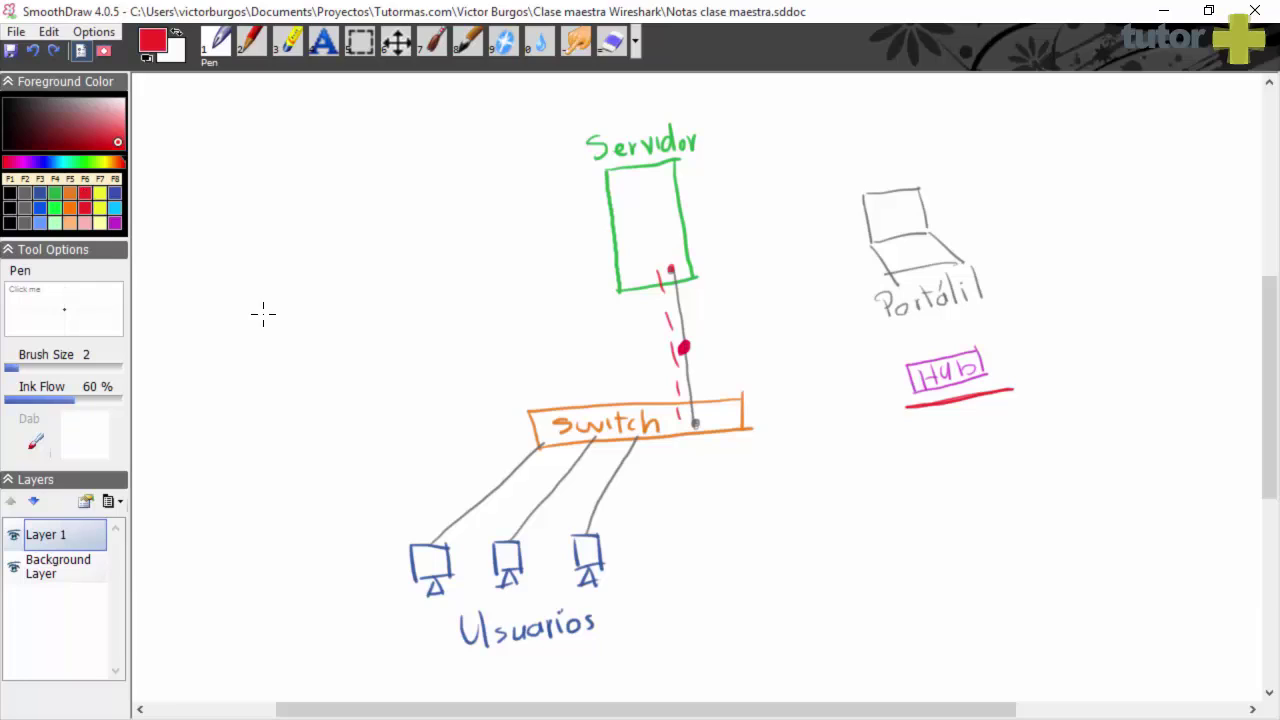
- Draw a red router circle with a plus below the hub and connect it to the switch and to an internet cloud
mouse_move(938, 530)
mouse_down()
mouse_move(992, 491)
mouse_move(940, 538)
mouse_move(936, 508)
mouse_move(970, 530)
mouse_up()
drag(992, 516, 948, 518)
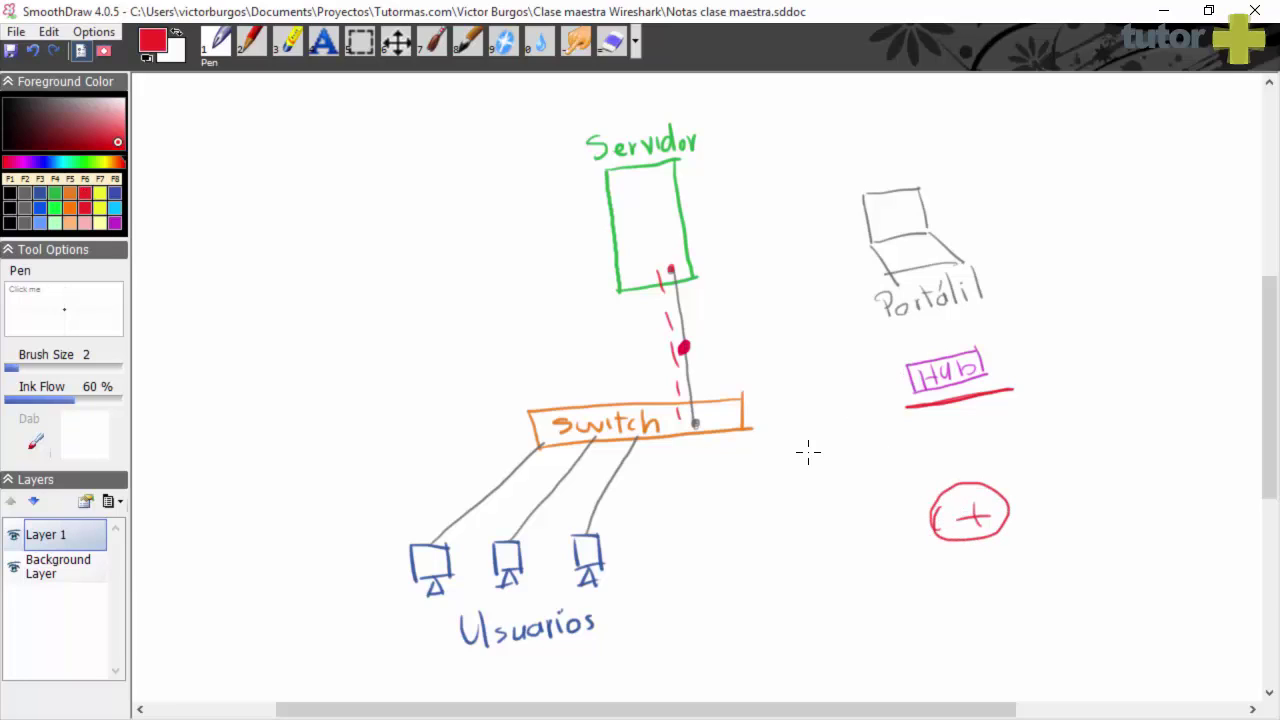
mouse_move(710, 420)
mouse_down()
mouse_move(800, 483)
mouse_move(955, 515)
mouse_move(950, 506)
mouse_move(958, 520)
mouse_move(1143, 477)
mouse_move(1123, 423)
mouse_move(1226, 410)
mouse_move(1140, 476)
mouse_move(1120, 472)
mouse_up()
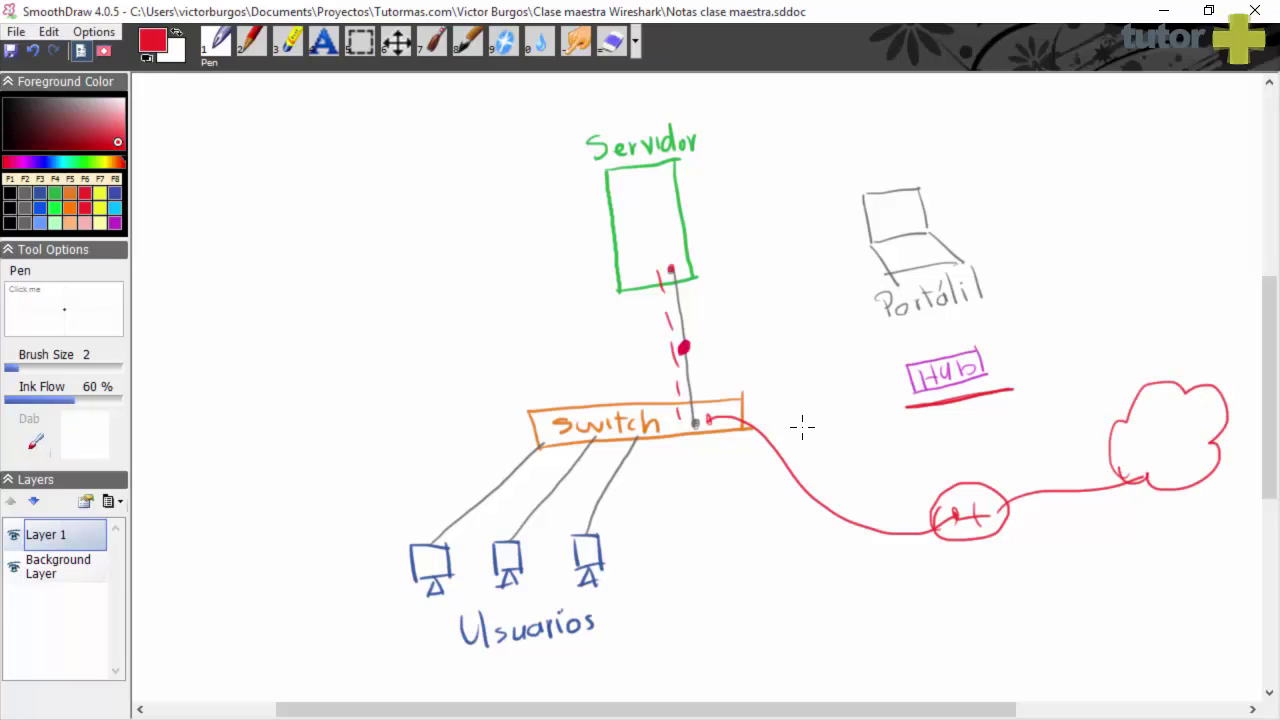
- In blue, draw links from the switch to the hub and from the hub to the router, and outline the laptop's screen
click(113, 195)
drag(924, 377, 712, 413)
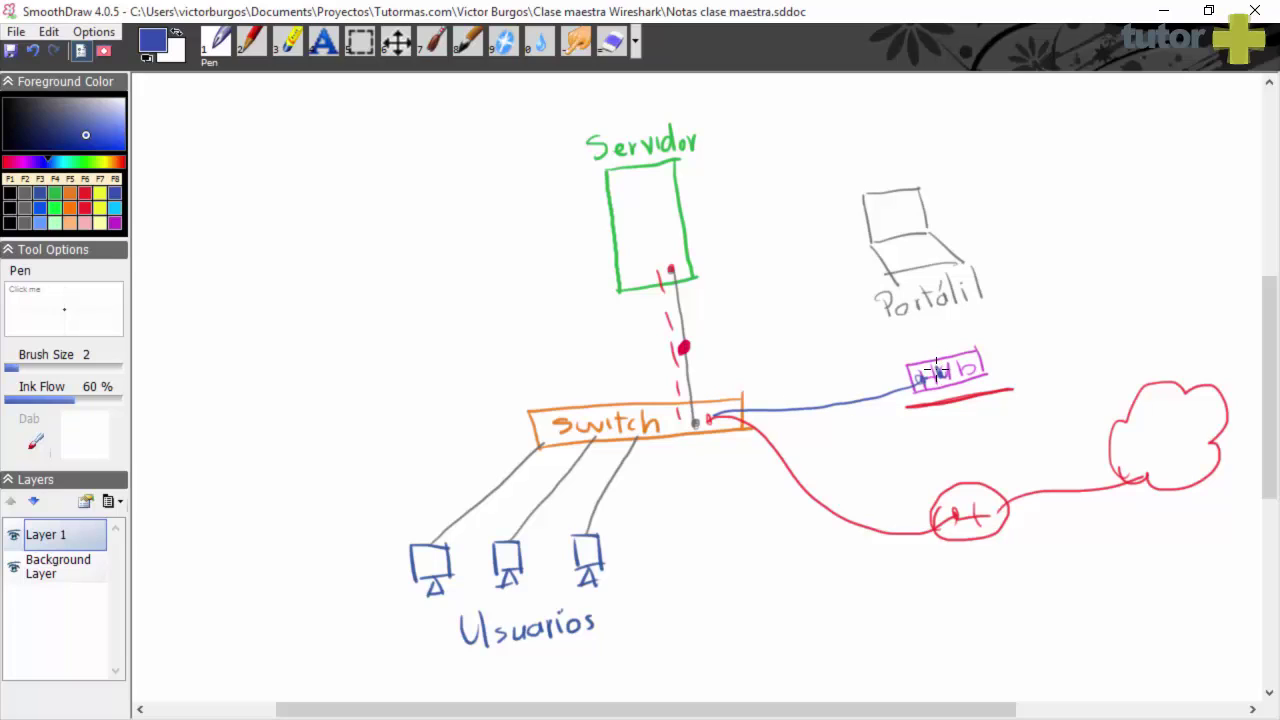
mouse_move(946, 366)
mouse_down()
mouse_move(946, 488)
mouse_move(976, 502)
mouse_move(944, 492)
mouse_up()
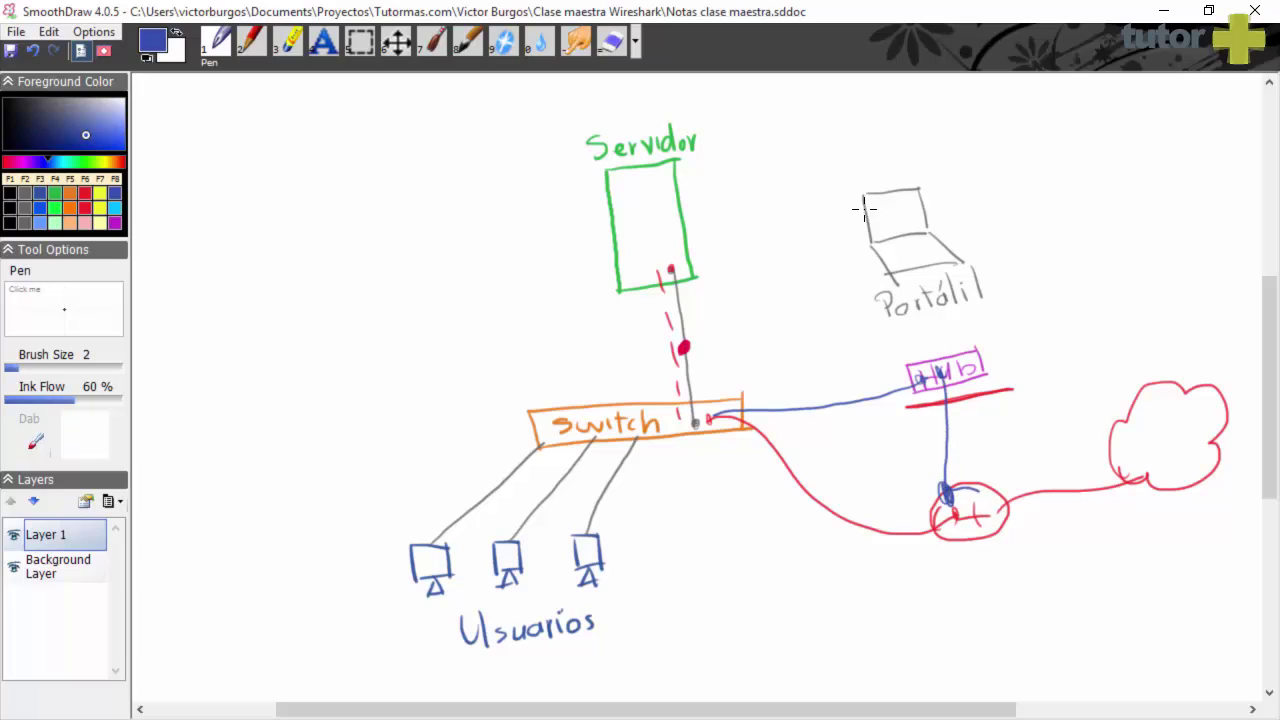
mouse_move(868, 200)
mouse_down()
mouse_move(870, 240)
mouse_move(926, 200)
mouse_move(872, 240)
mouse_up()
drag(958, 489, 1003, 505)
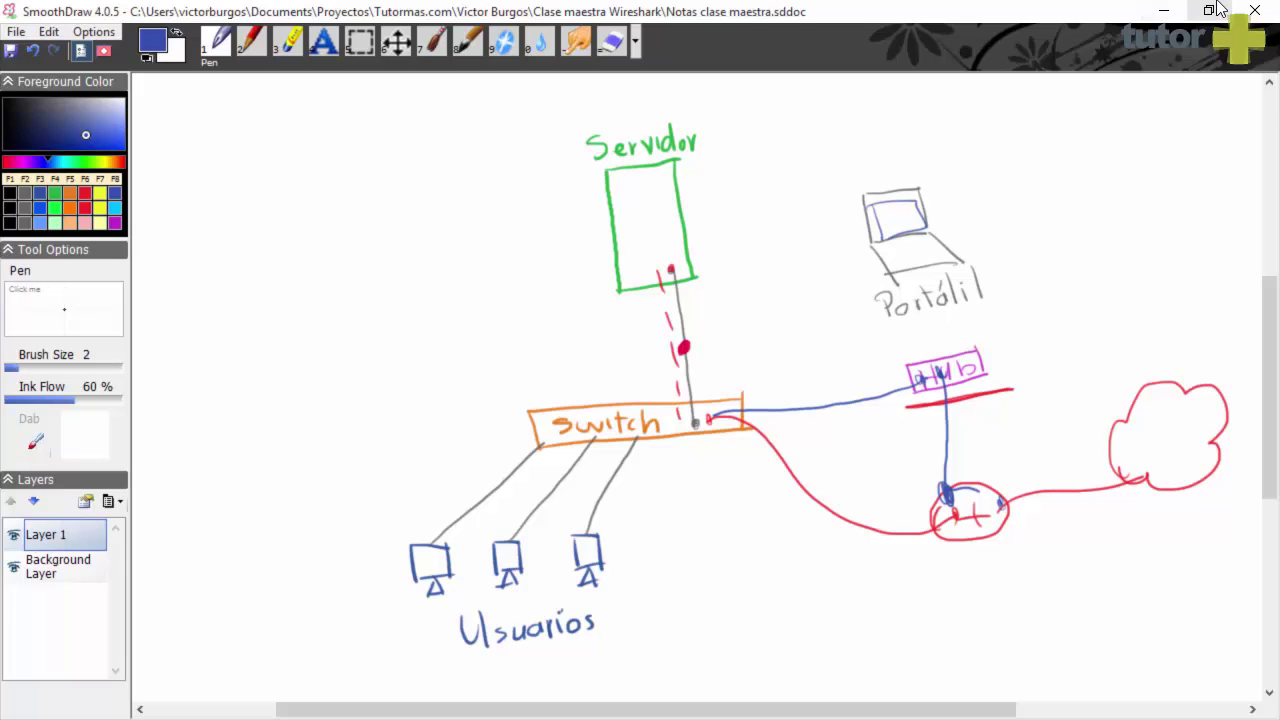
- Switch to Wireshark and view the IO graph of the existing LAN capture
click(1164, 11)
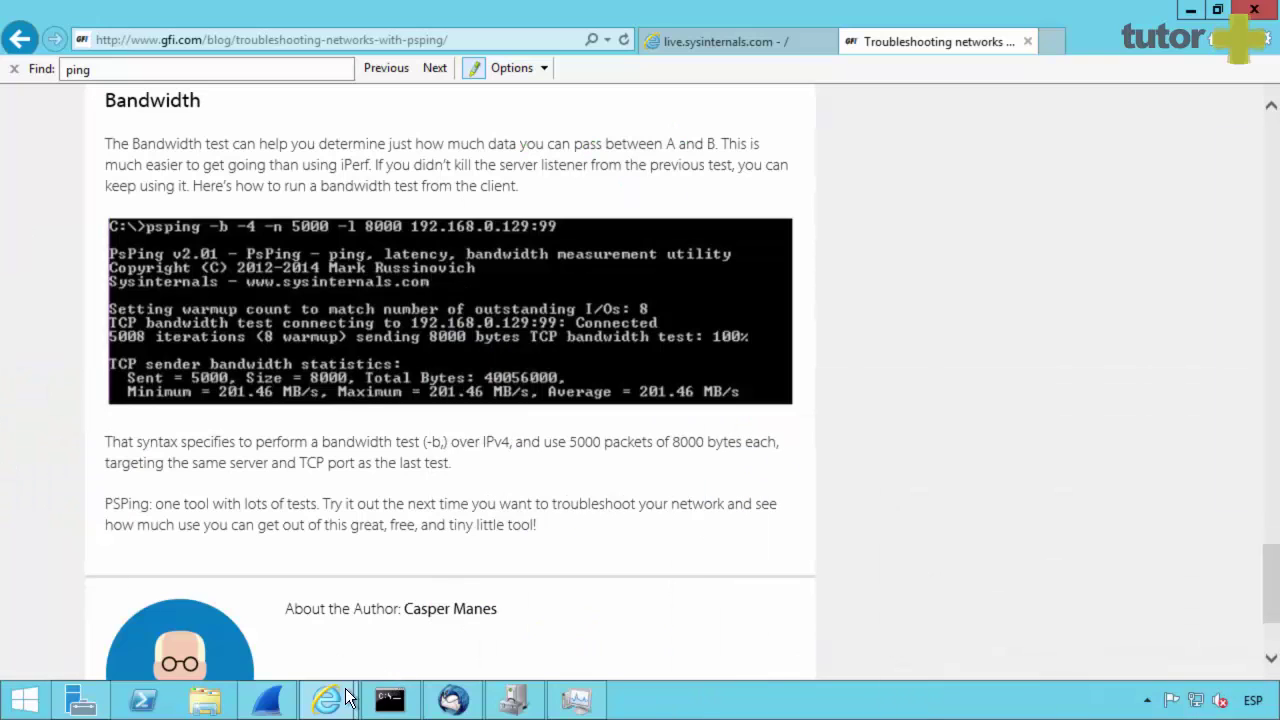
click(266, 700)
click(268, 34)
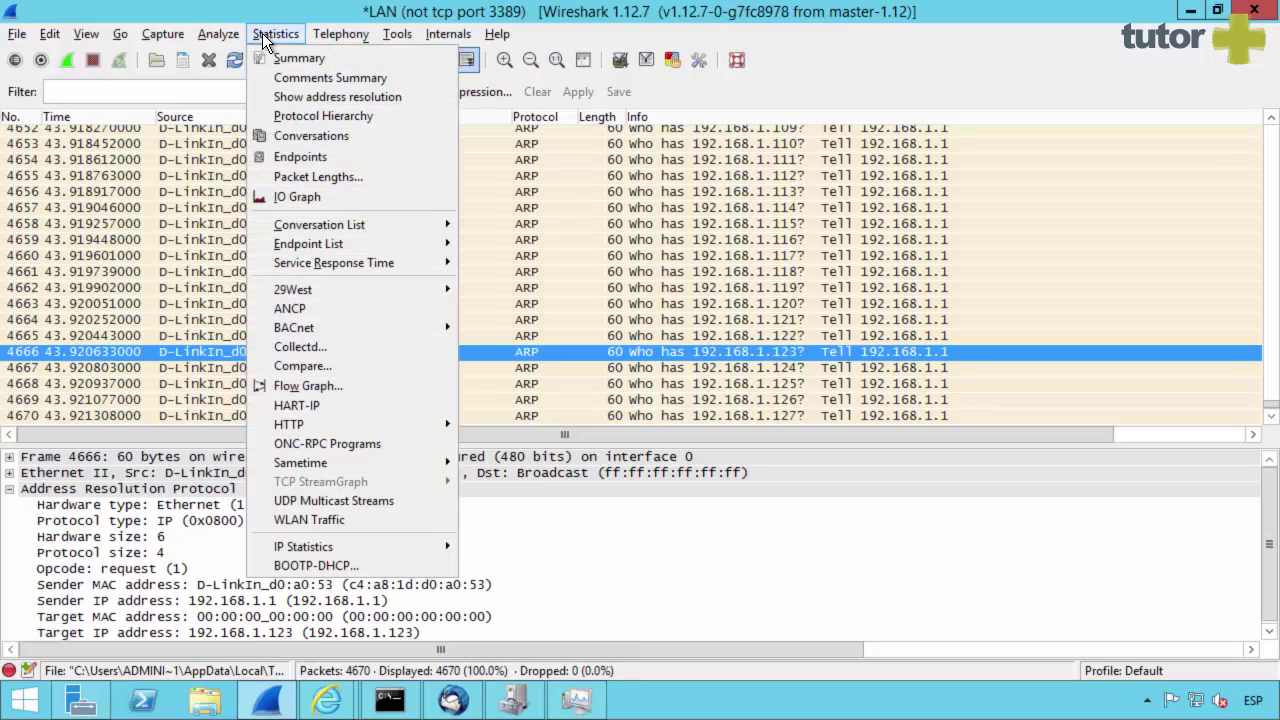
click(300, 199)
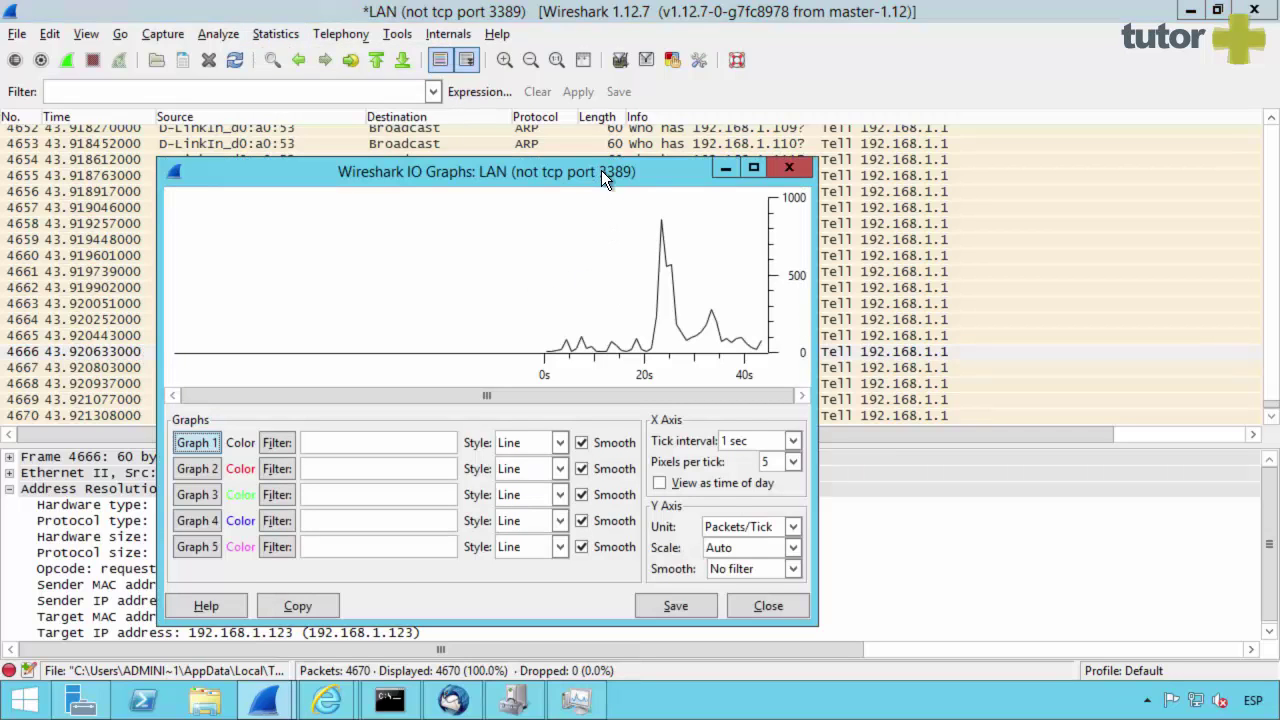
drag(601, 174, 754, 163)
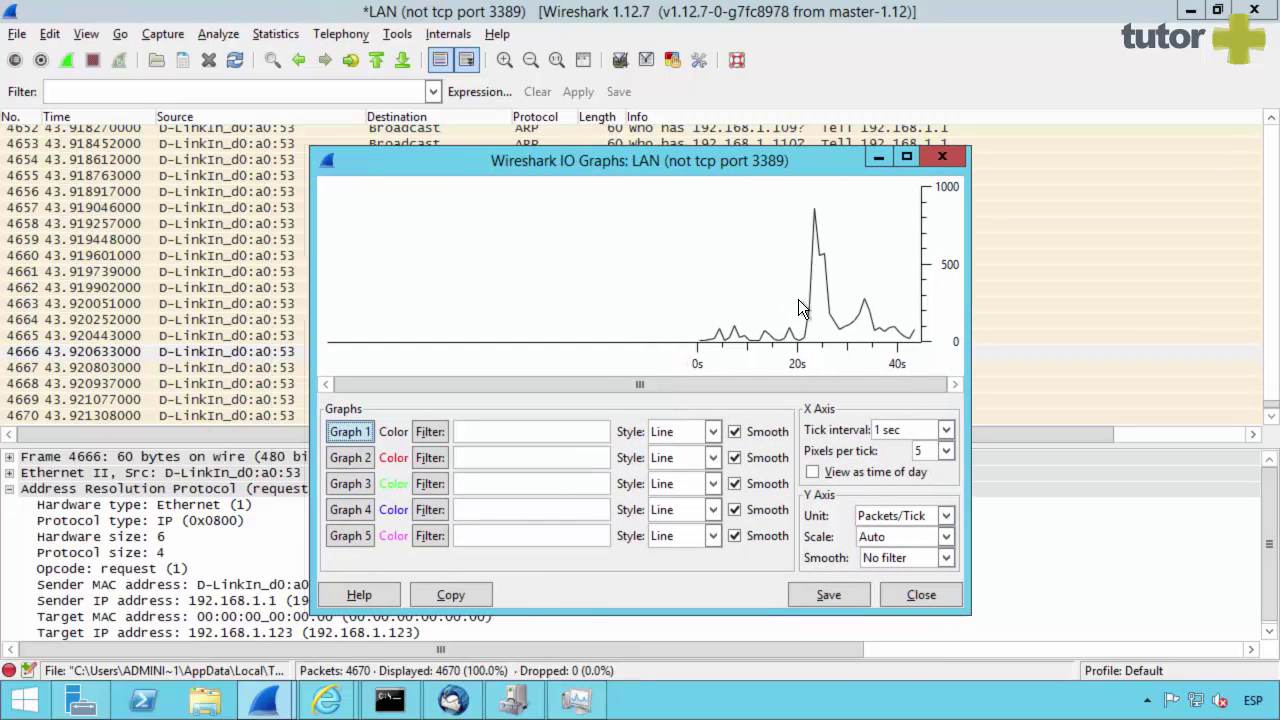
click(920, 598)
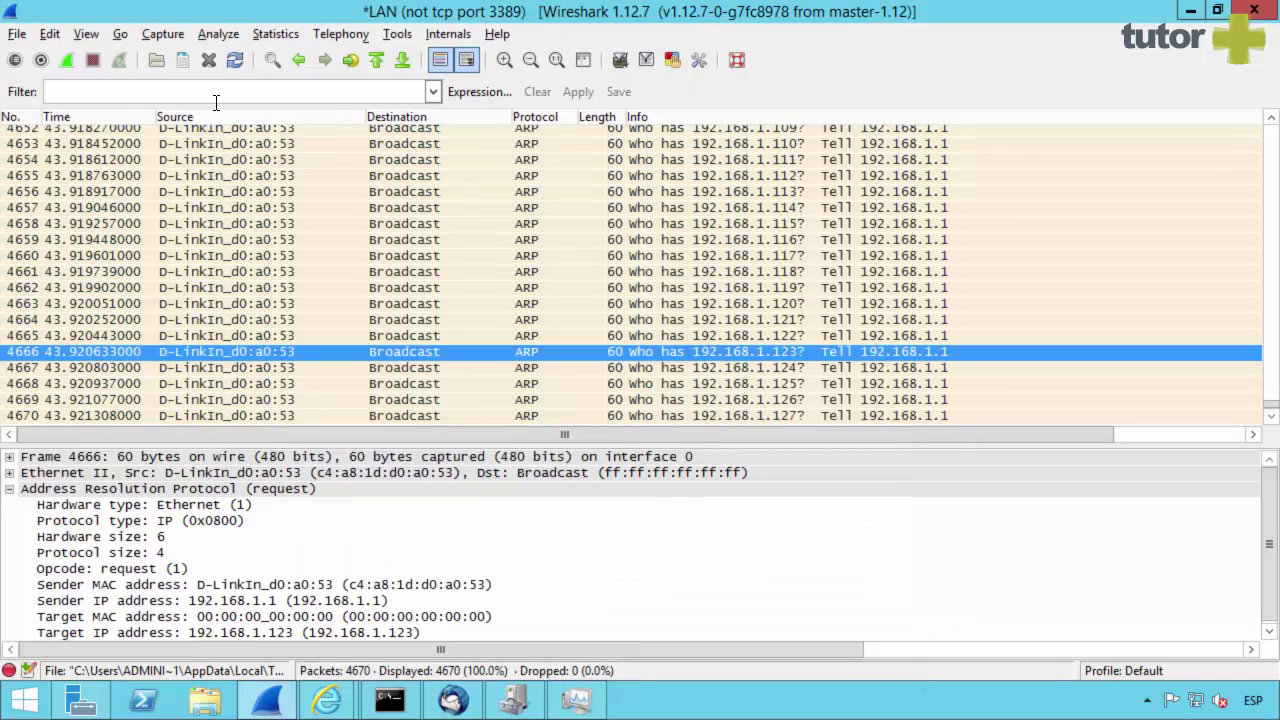
- Start a new live capture on the LAN interface without saving the previous one, and open its IO graph
click(67, 61)
click(798, 428)
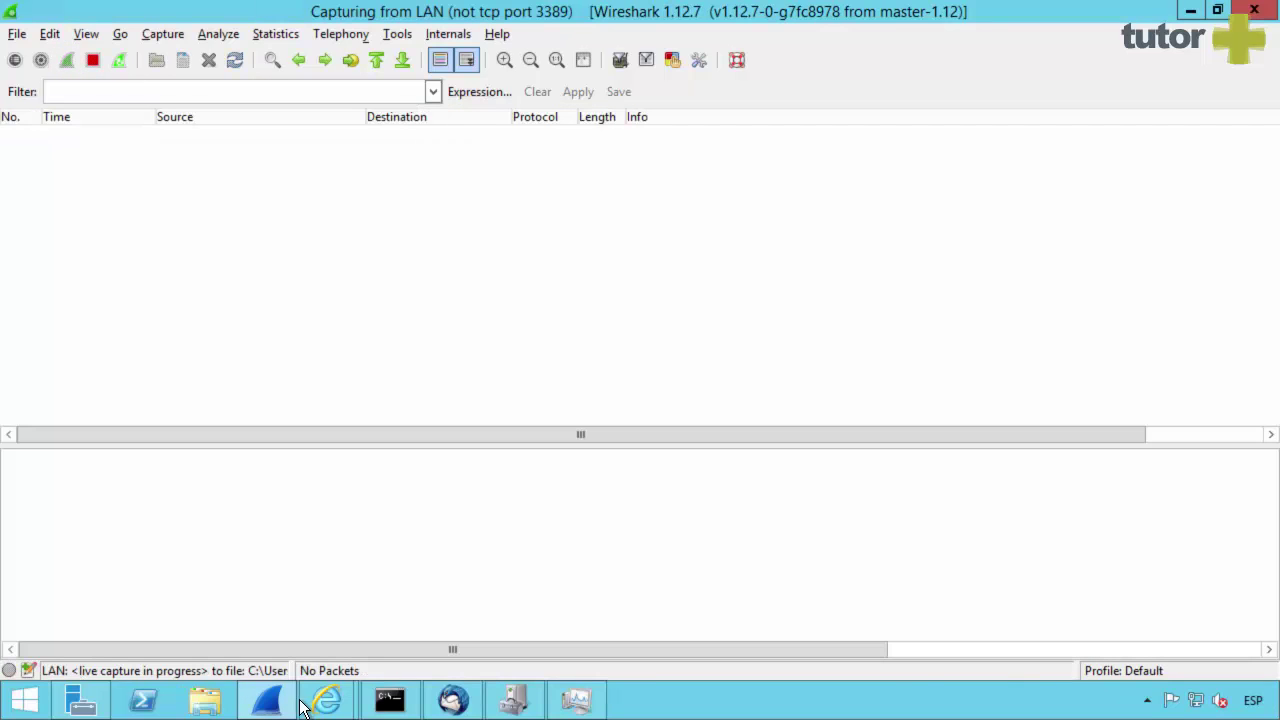
click(280, 34)
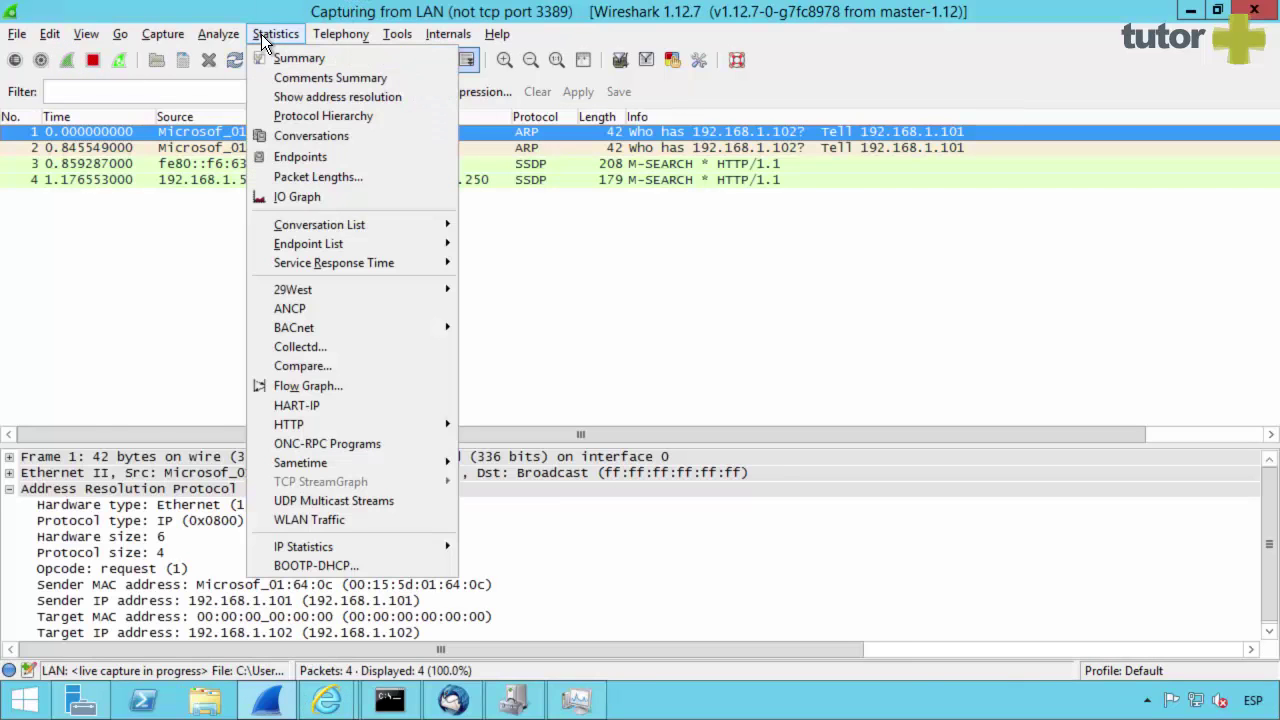
click(311, 198)
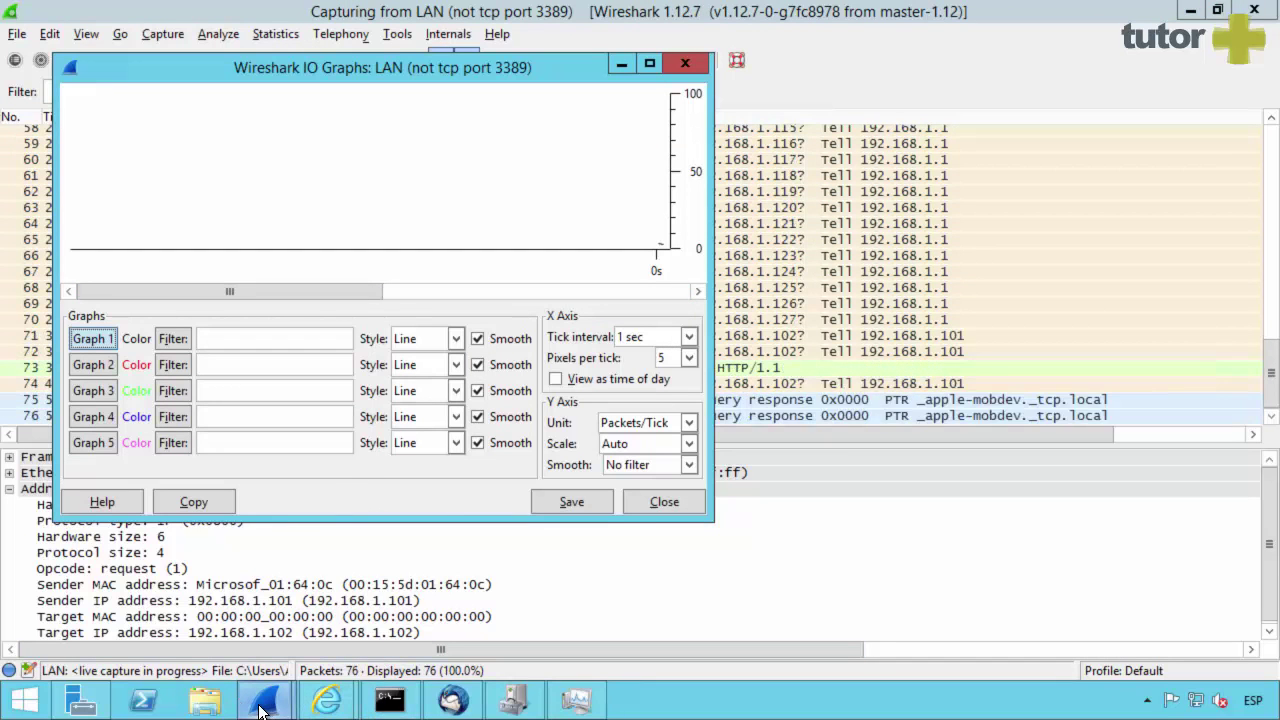
- Switch to Internet Explorer, shrink its window so the IO graph stays in view, and load google.com to generate traffic
mouse_move(326, 700)
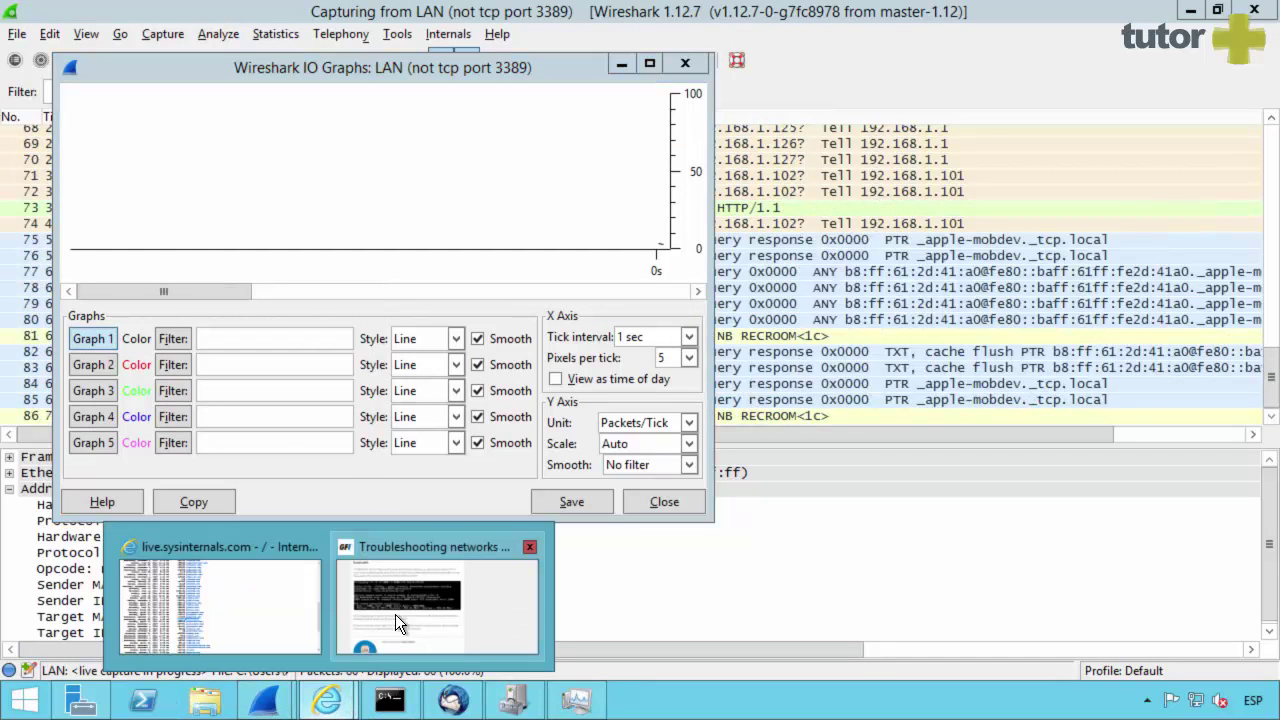
click(224, 607)
double_click(761, 36)
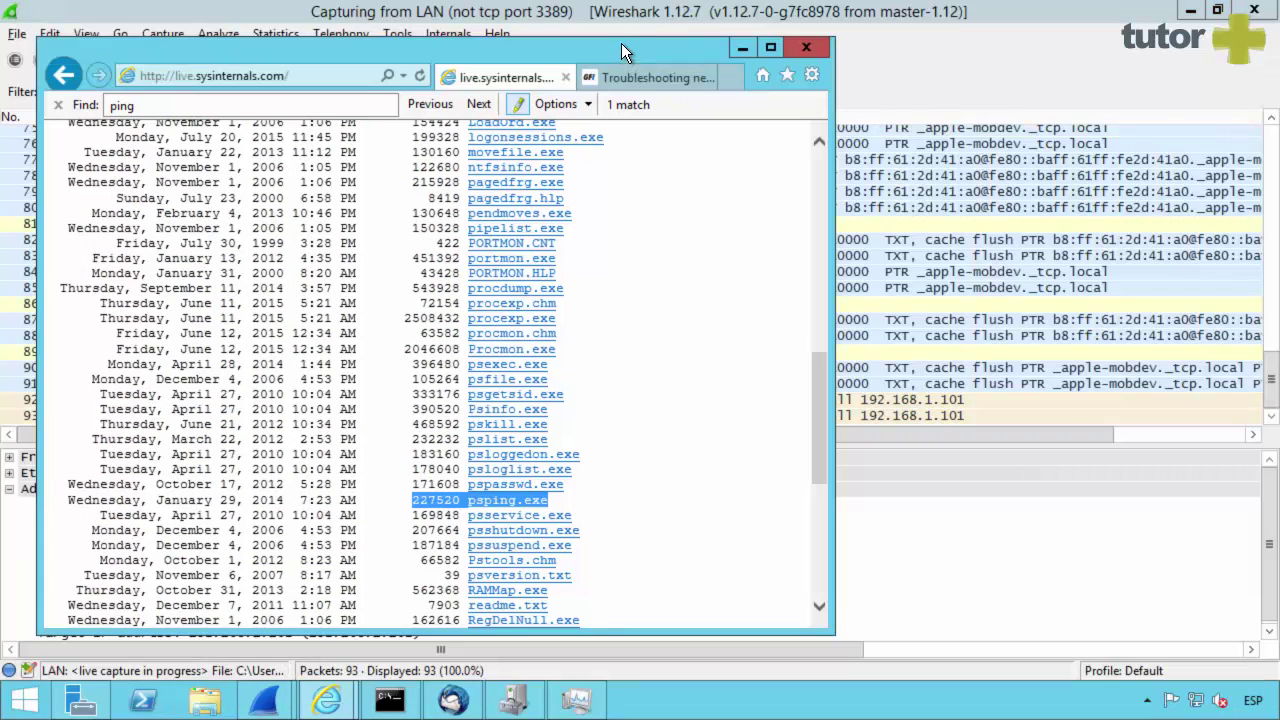
drag(621, 43, 1030, 288)
click(690, 306)
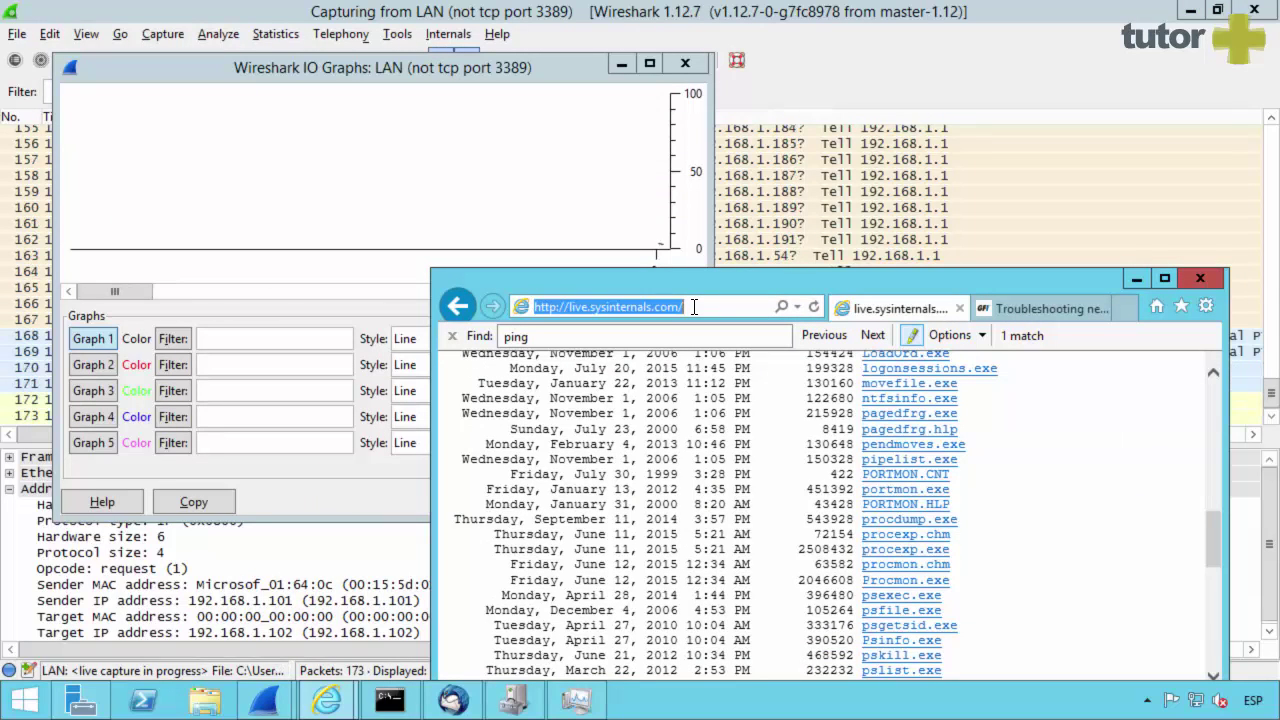
text(google)
key(Return)
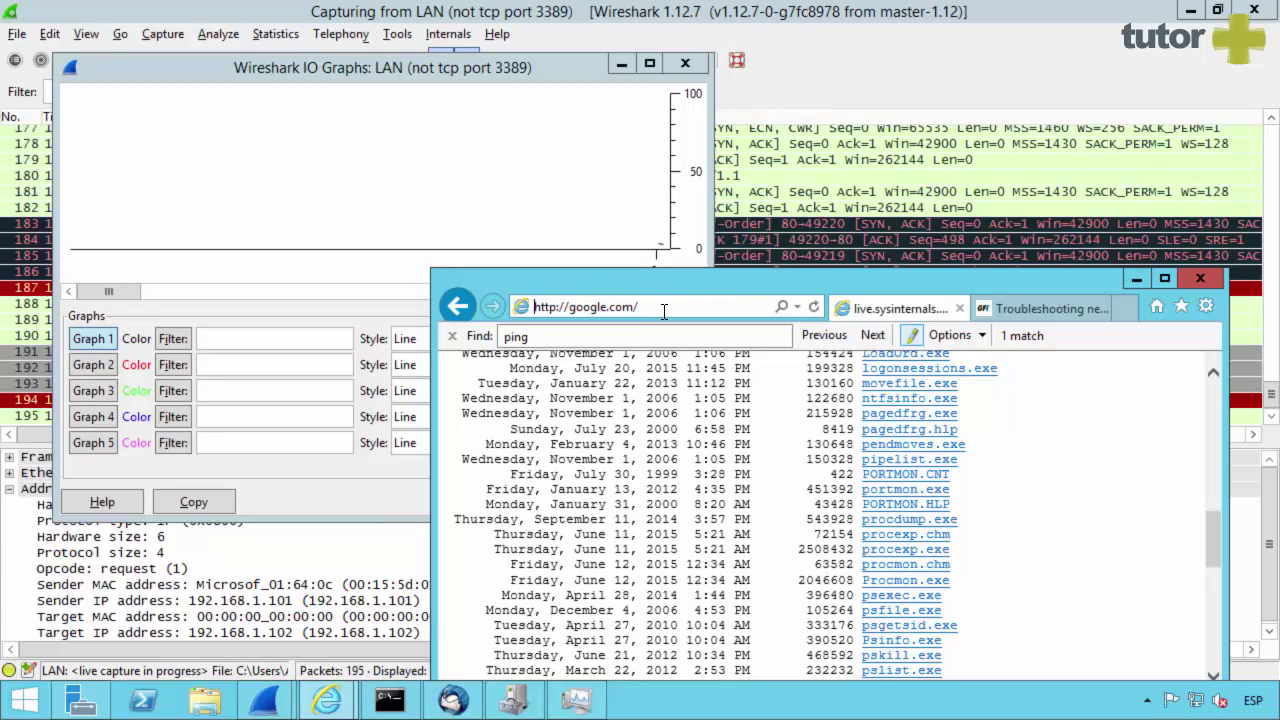
drag(679, 288, 603, 450)
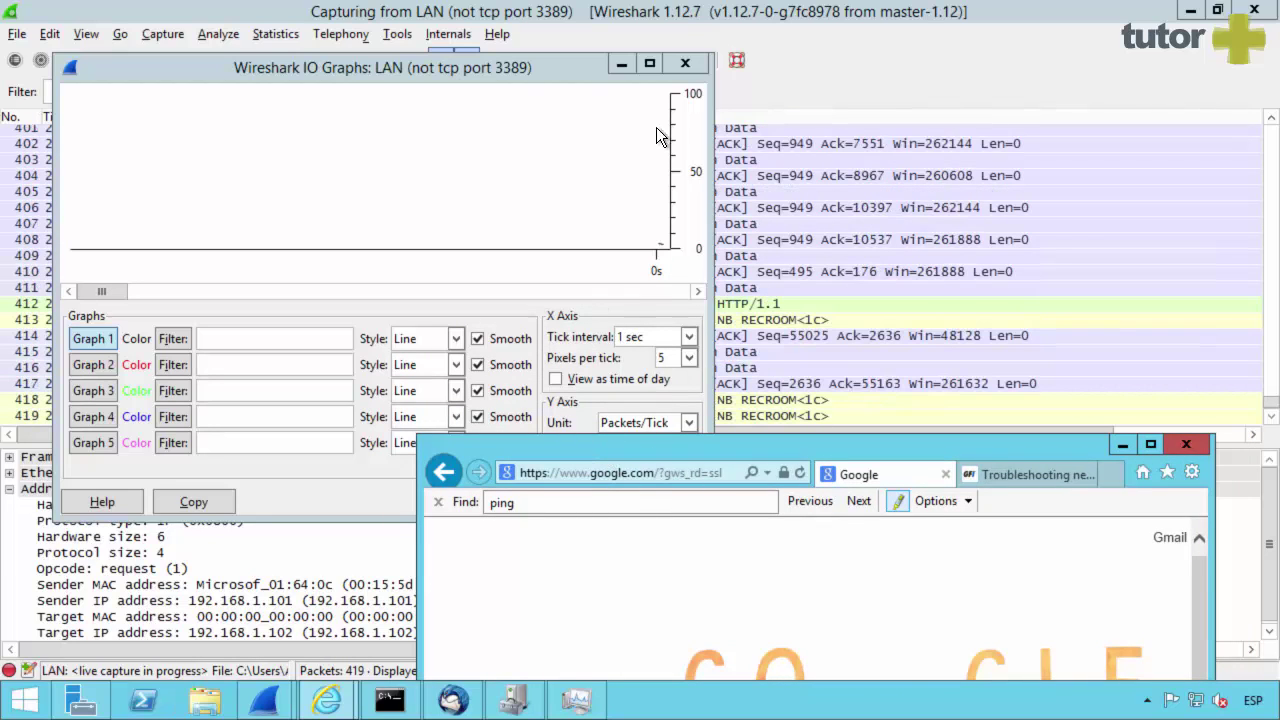
- Load images.google.com in the current browser tab
click(635, 502)
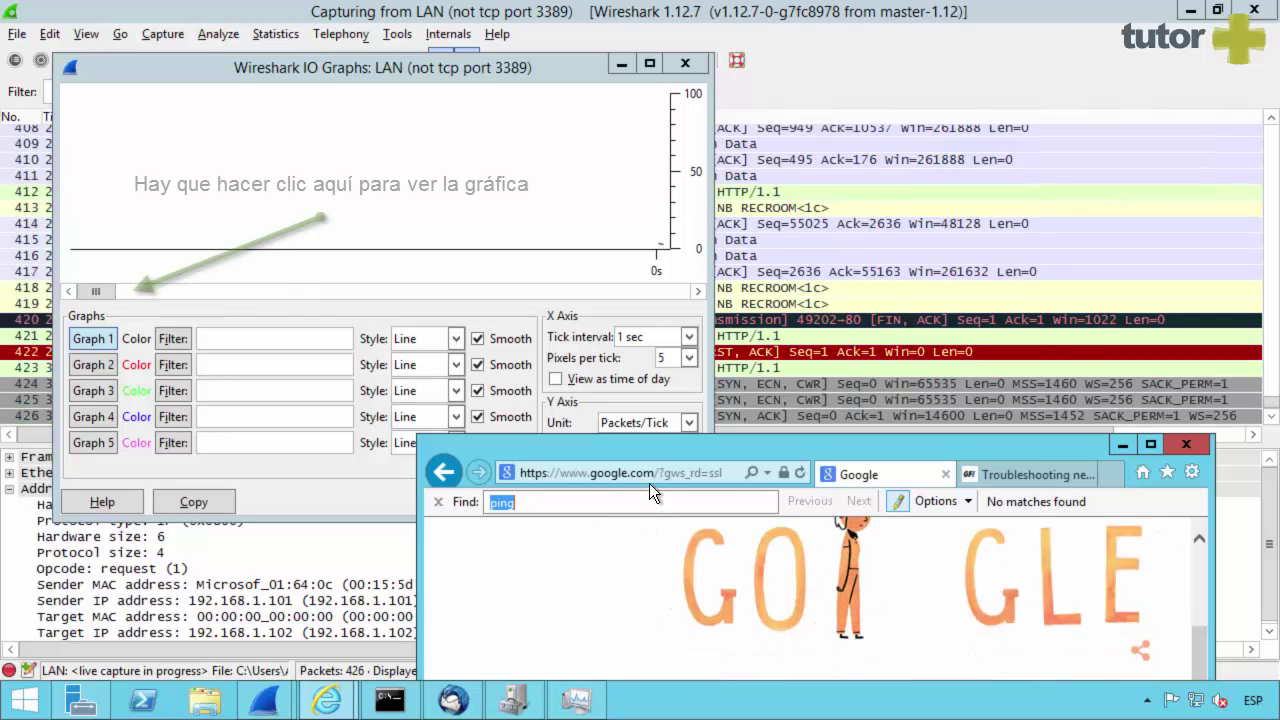
click(657, 477)
text(image.s)
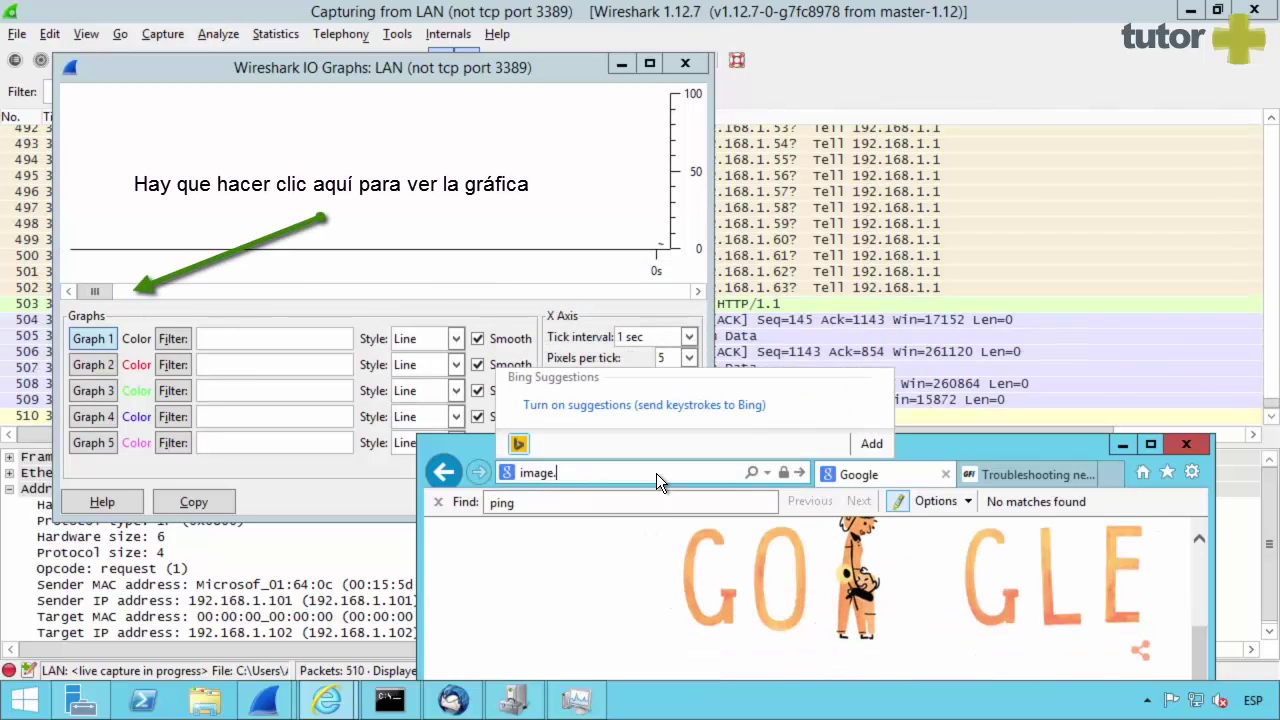
key(BackSpace)
key(BackSpace)
text(s.google.)
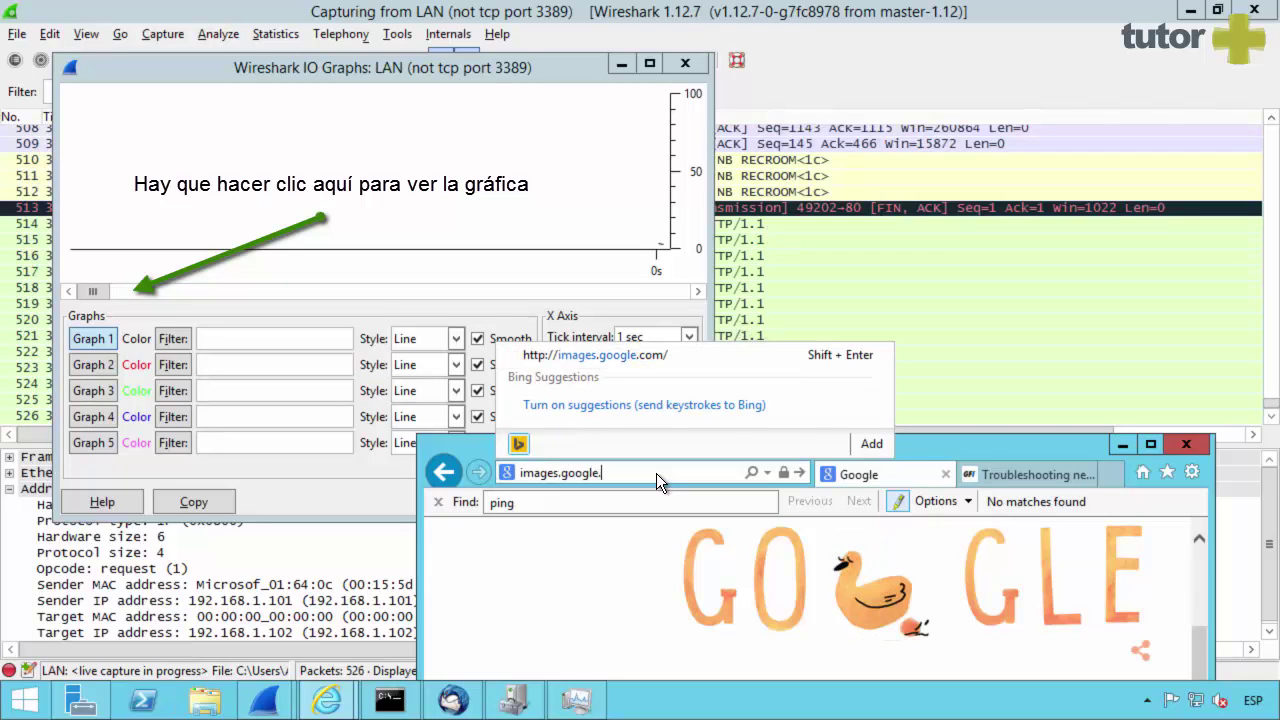
key(shift+Return)
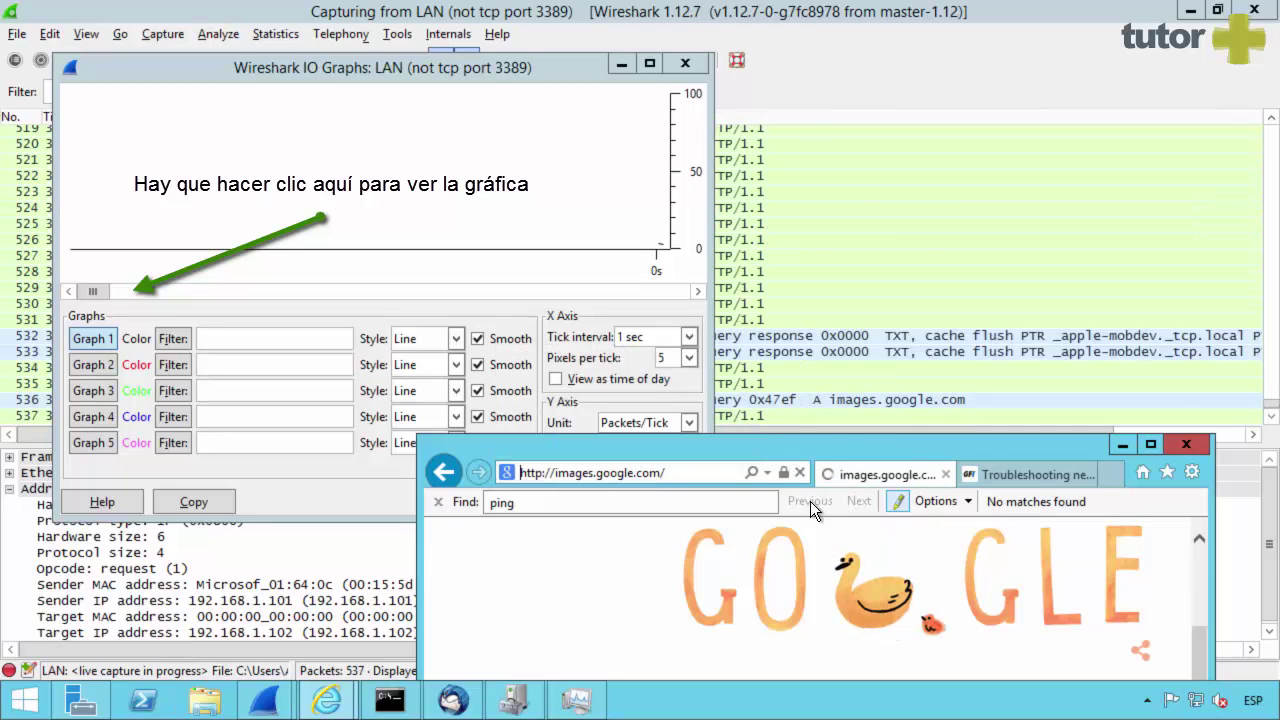
- Search Google Images for "cars" and minimize the browser to return to the IO graph
drag(723, 454, 856, 197)
drag(767, 187, 689, 265)
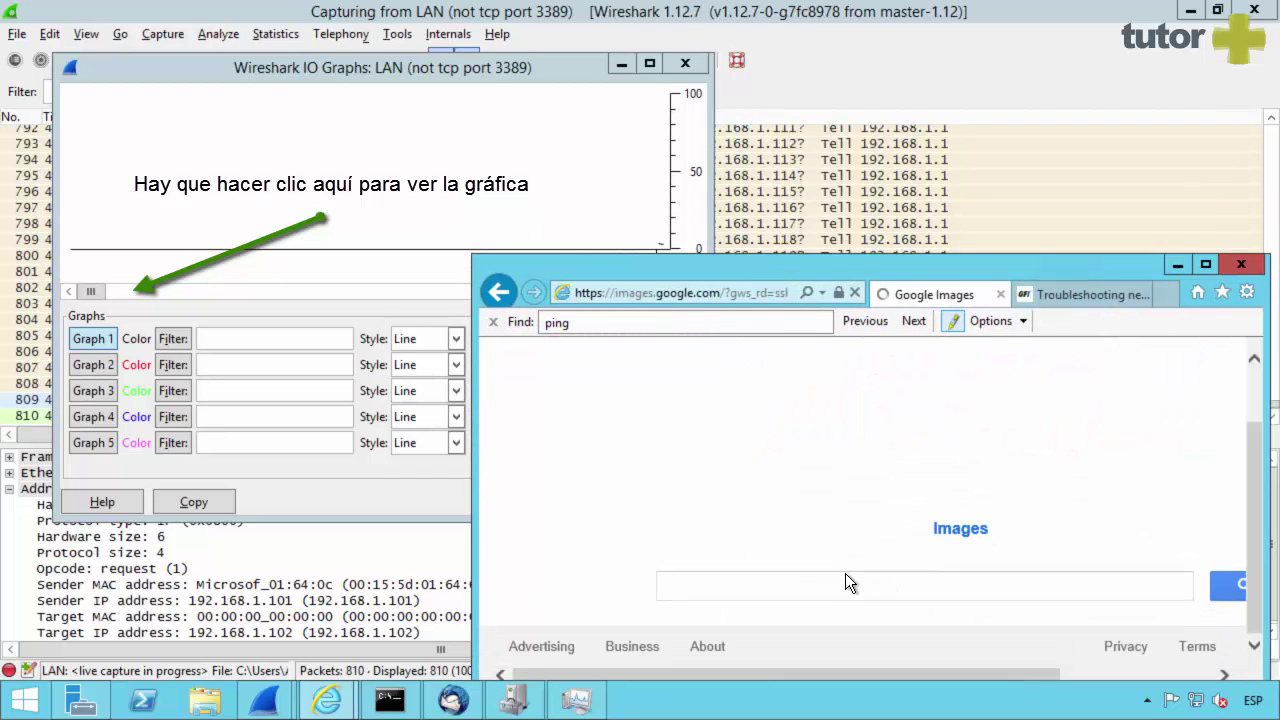
text(cars)
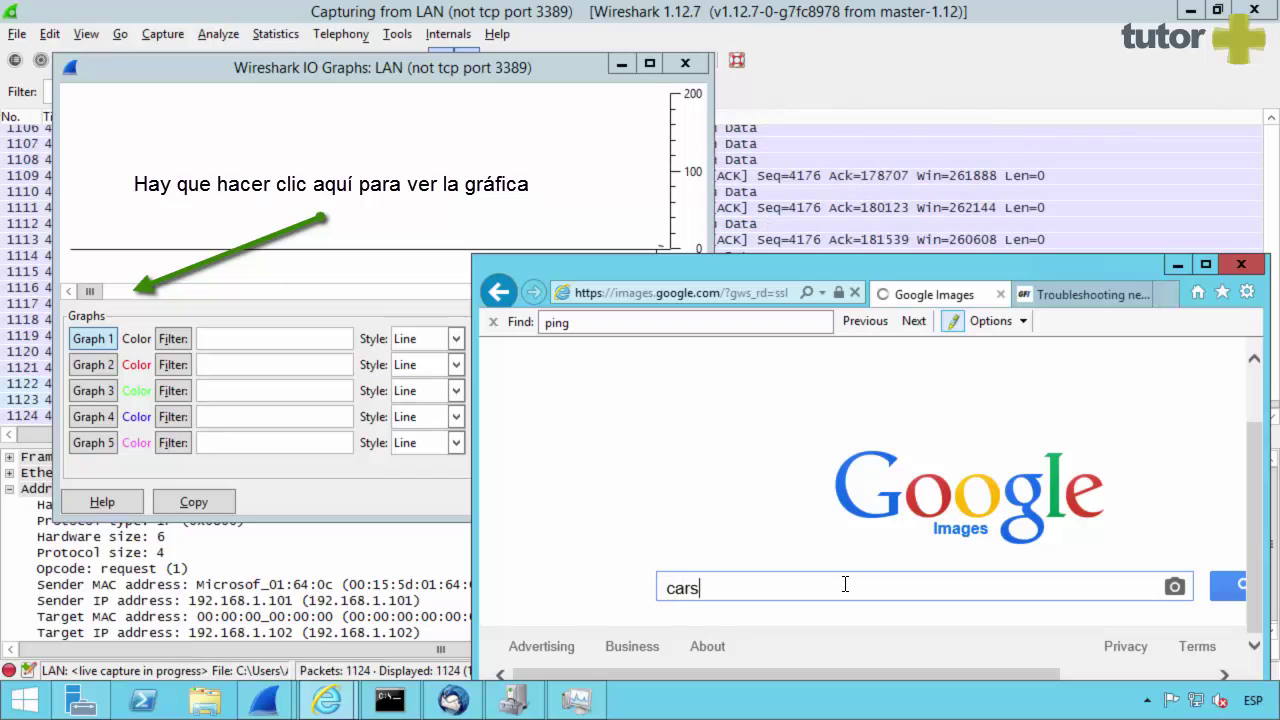
key(Return)
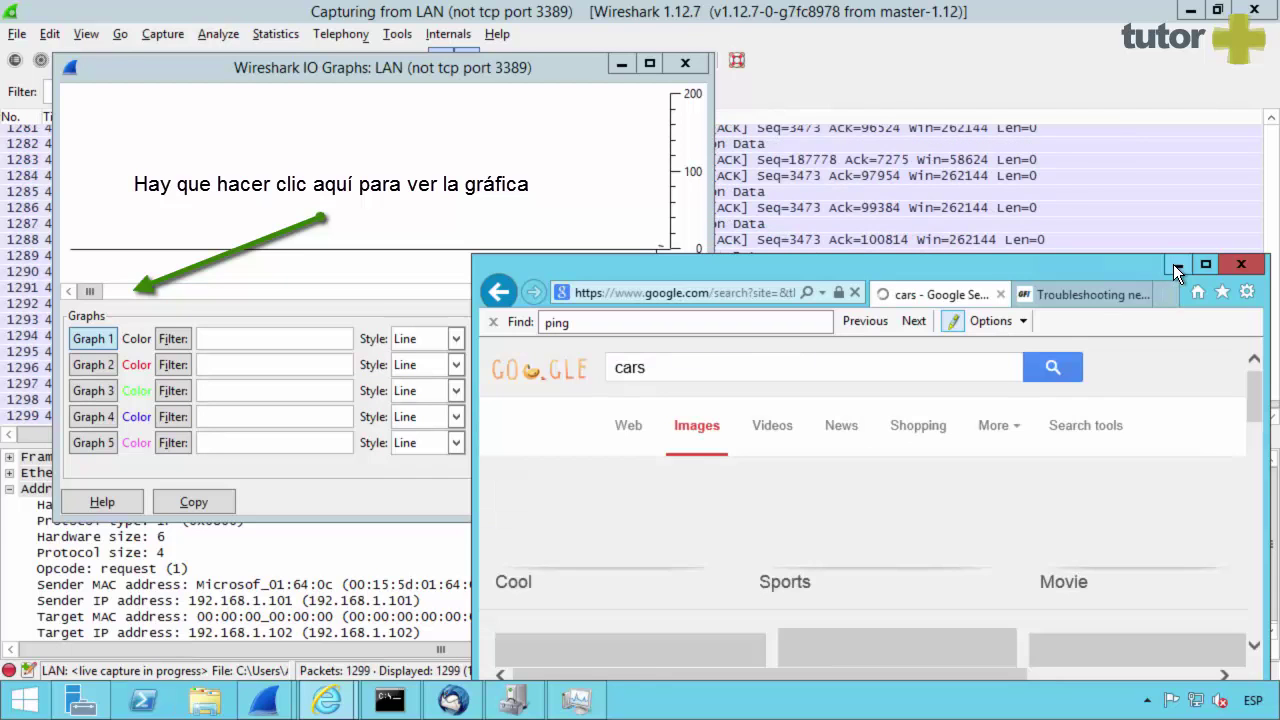
click(1175, 265)
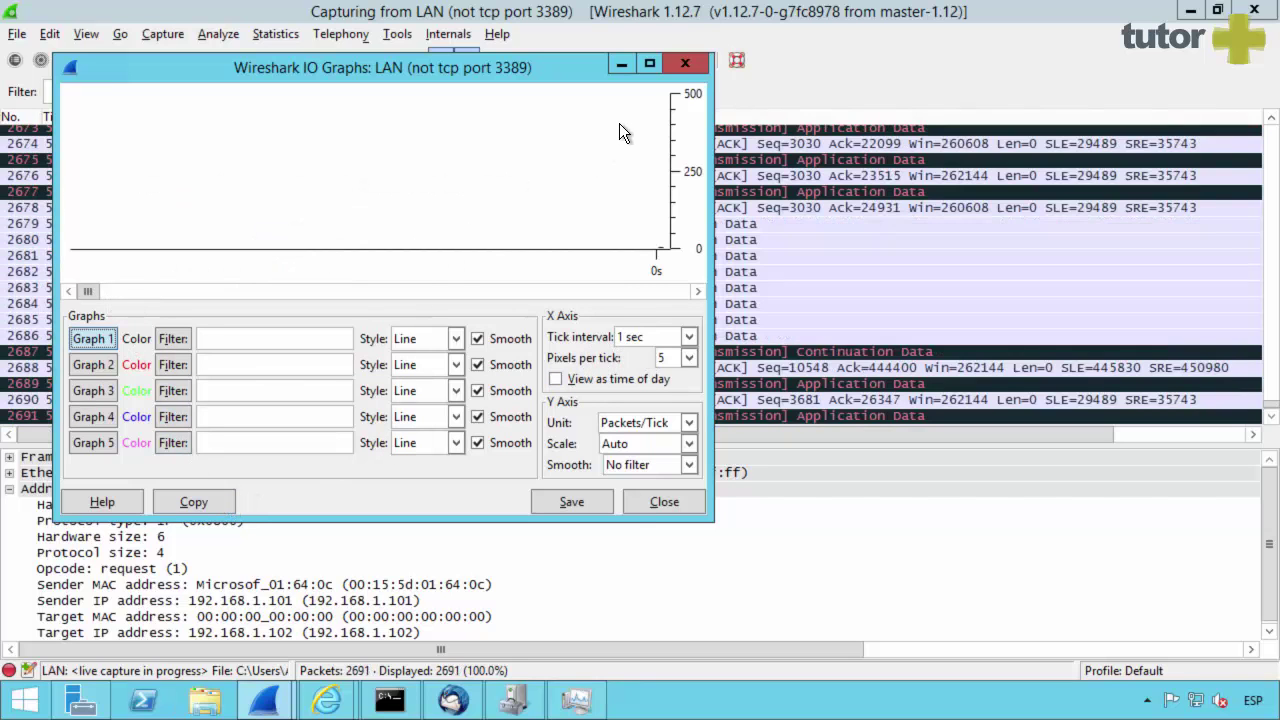
- Close the IO graph and reopen it to plot the traffic captured so far
drag(716, 230, 907, 232)
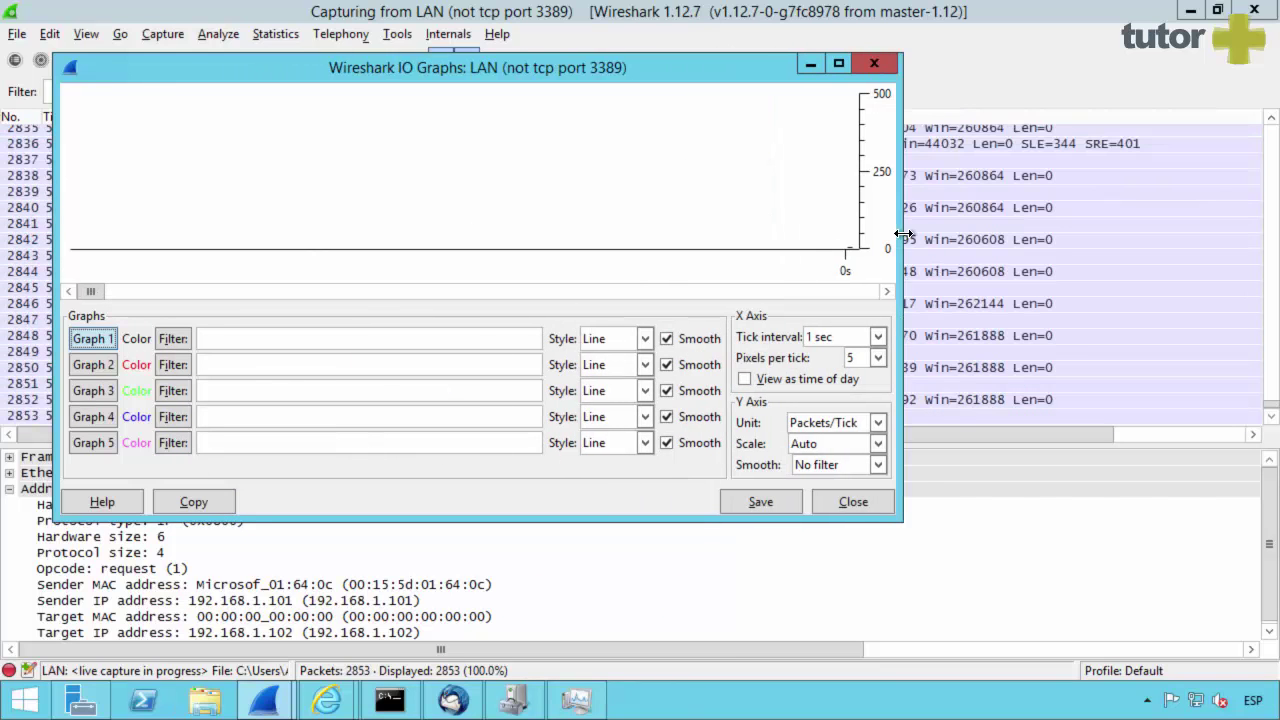
click(837, 504)
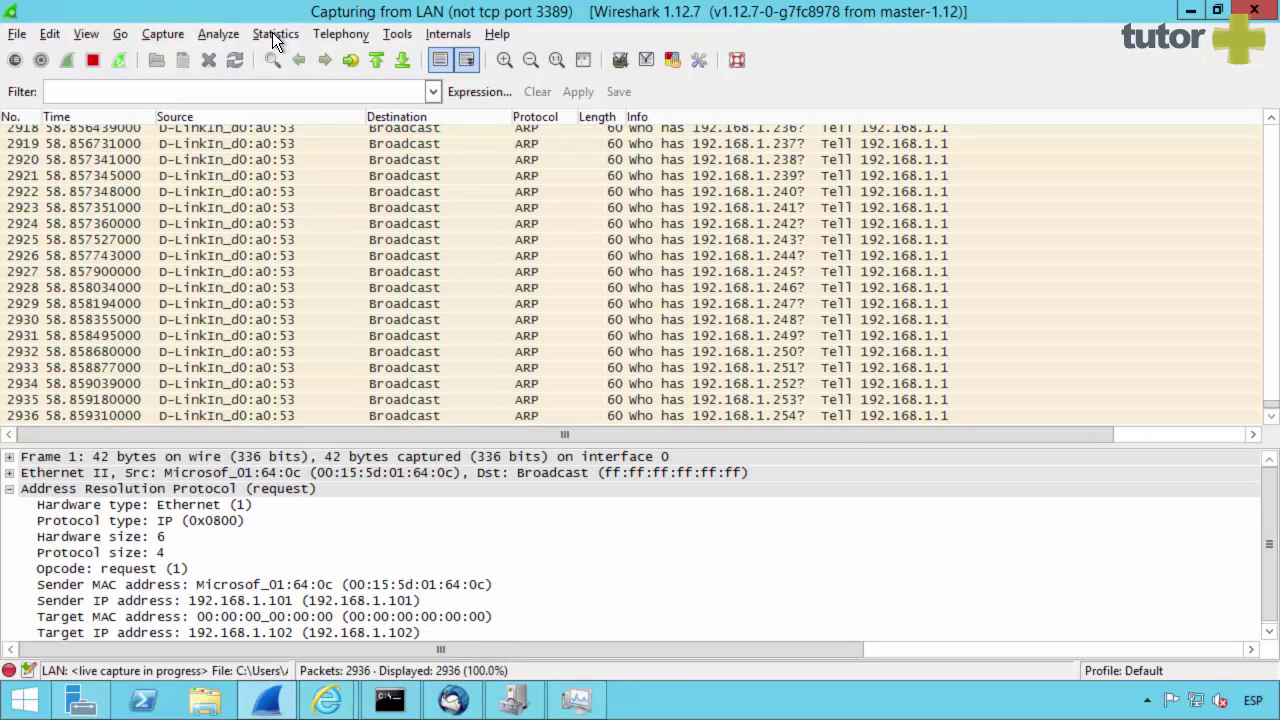
click(272, 33)
click(302, 195)
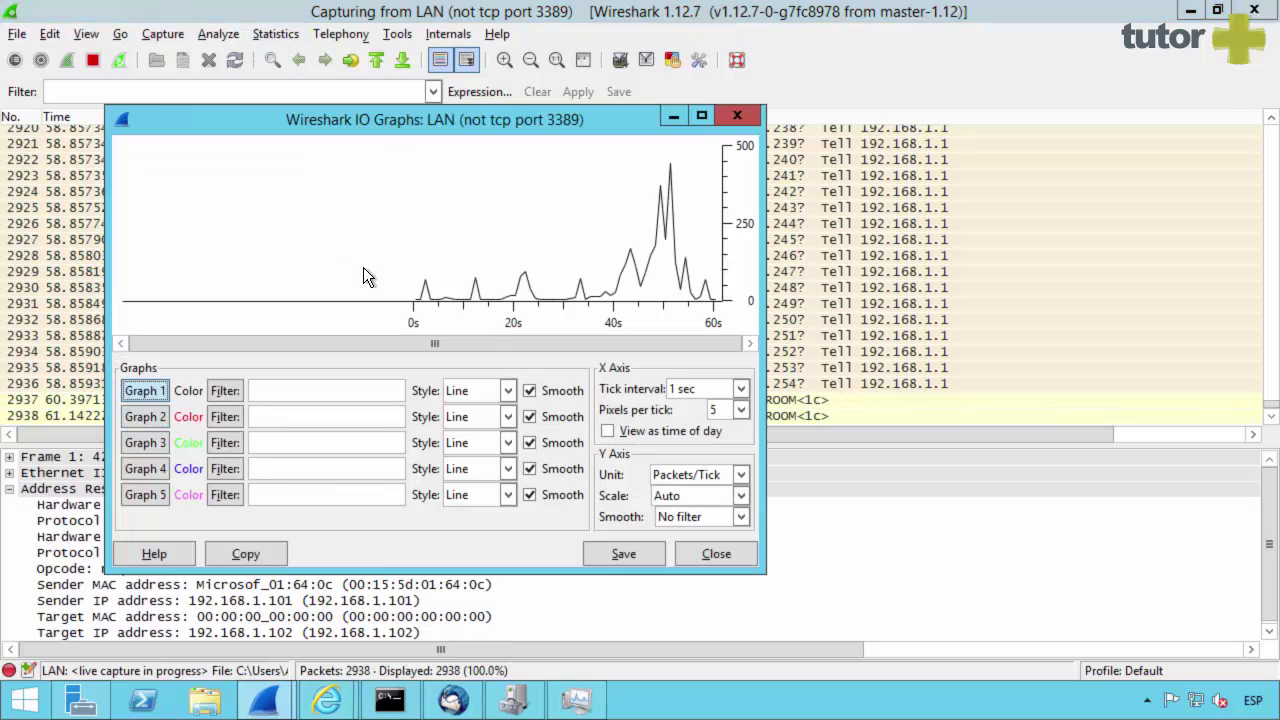
- Apply the display filter http to Graph 1 in the IO graph
click(152, 419)
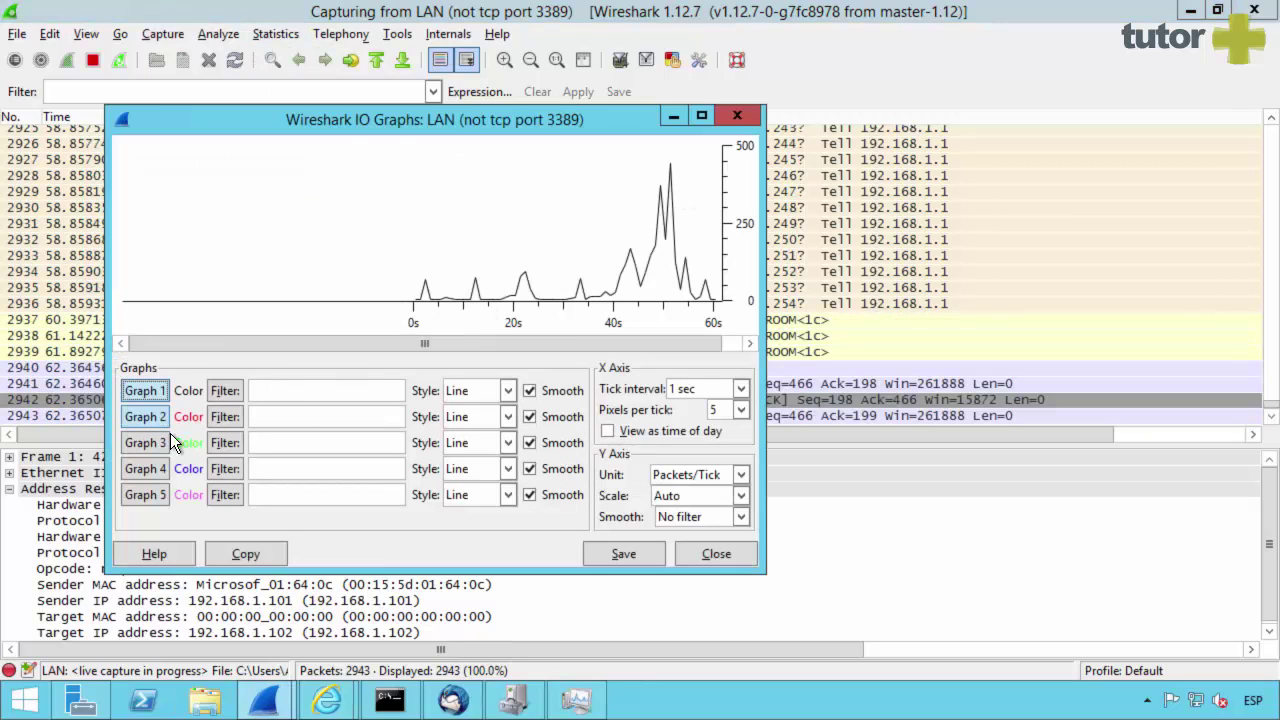
click(290, 397)
text(http)
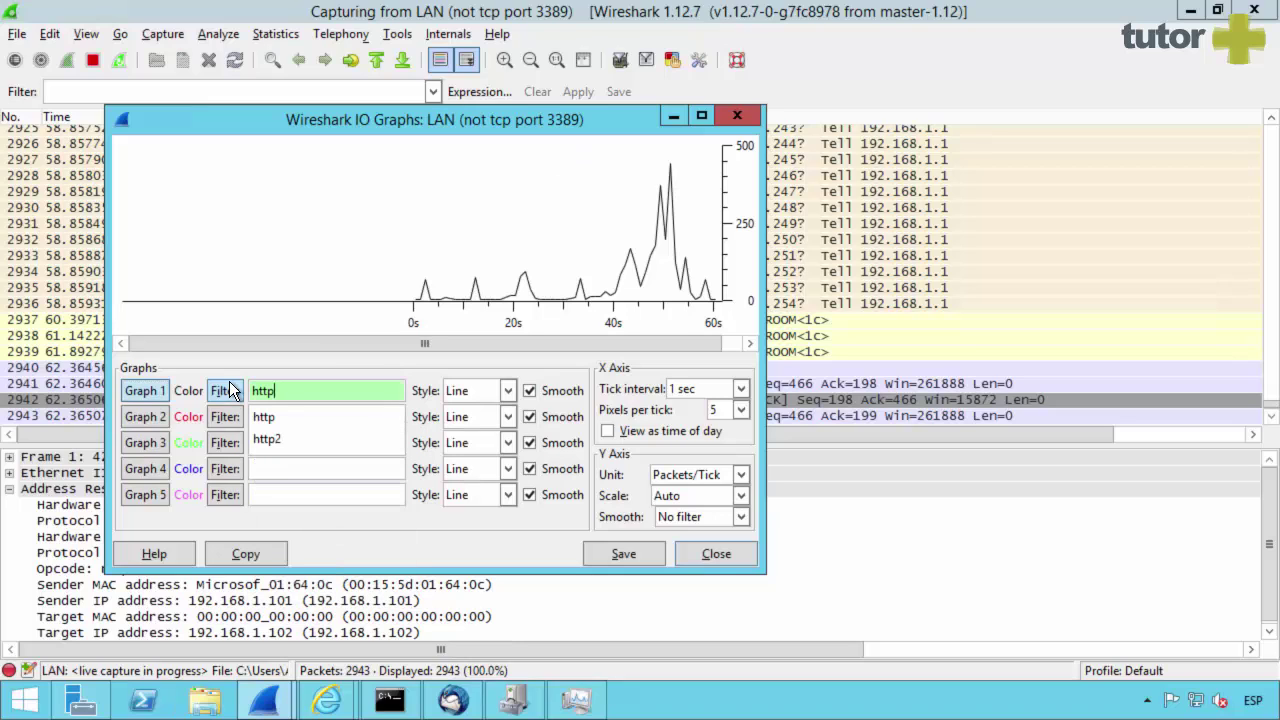
key(Return)
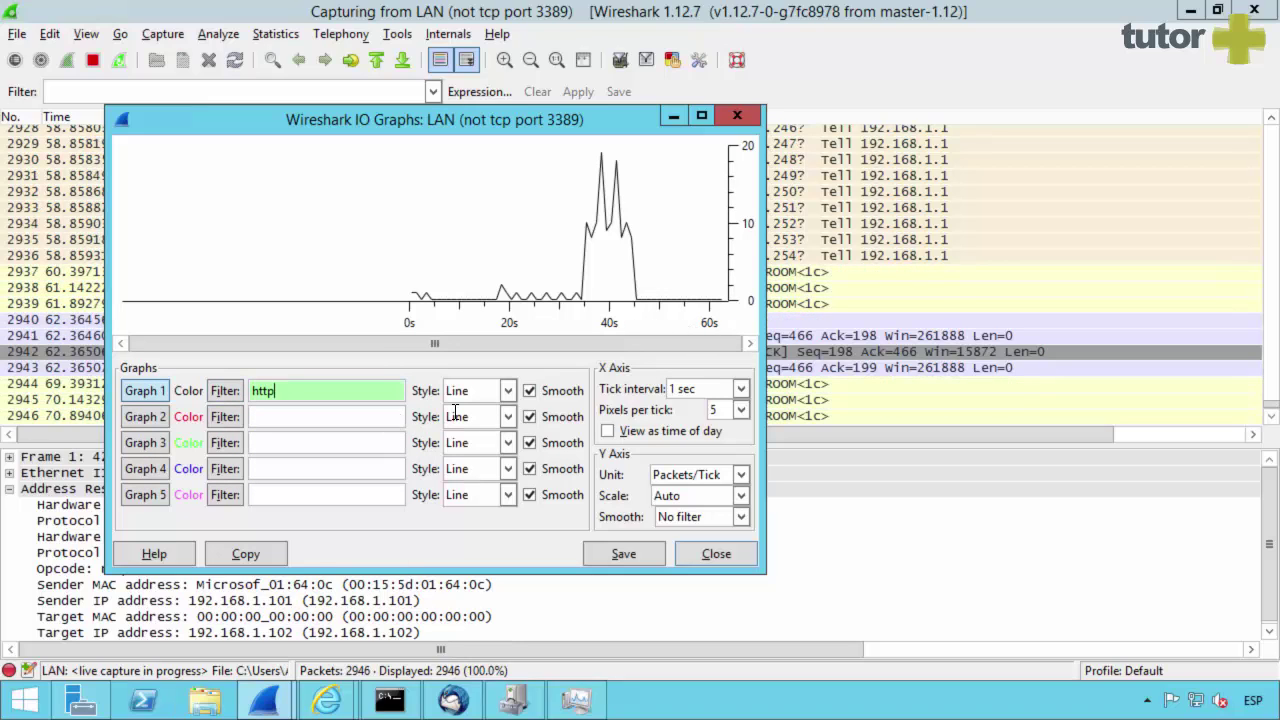
- Preview Graph 1 in the Impulse style and set its style to FBar
click(508, 391)
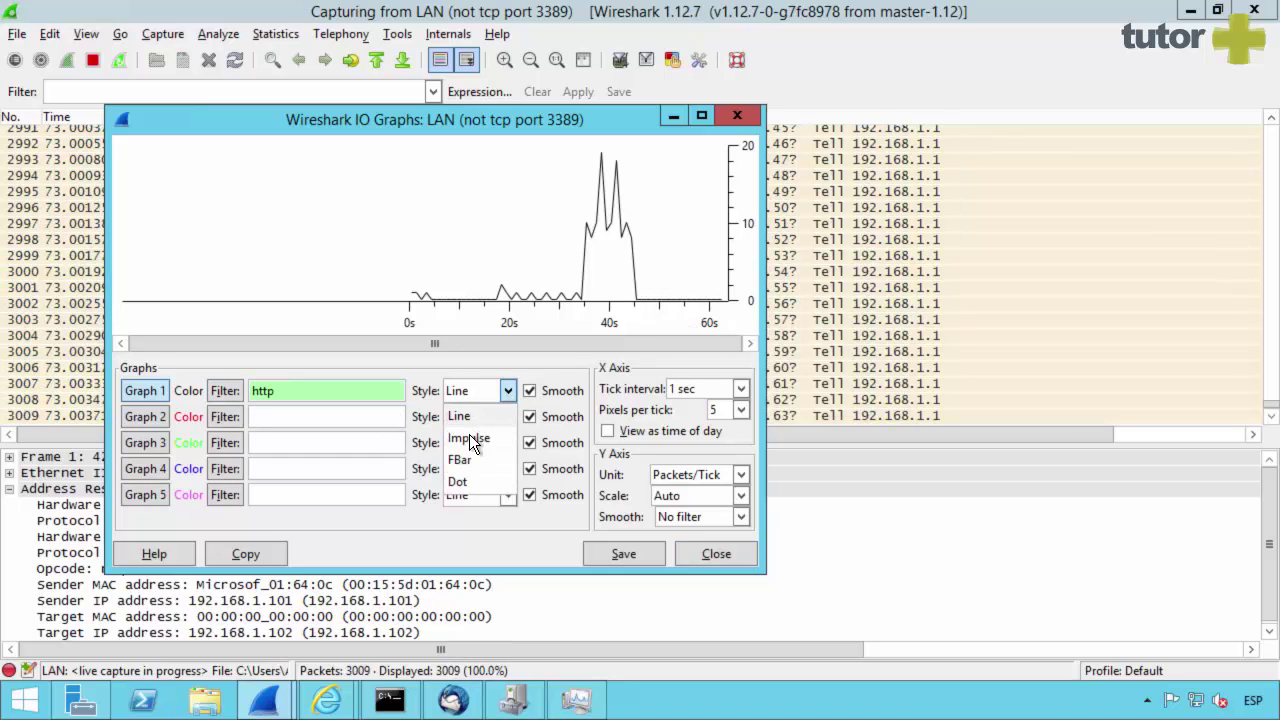
click(470, 436)
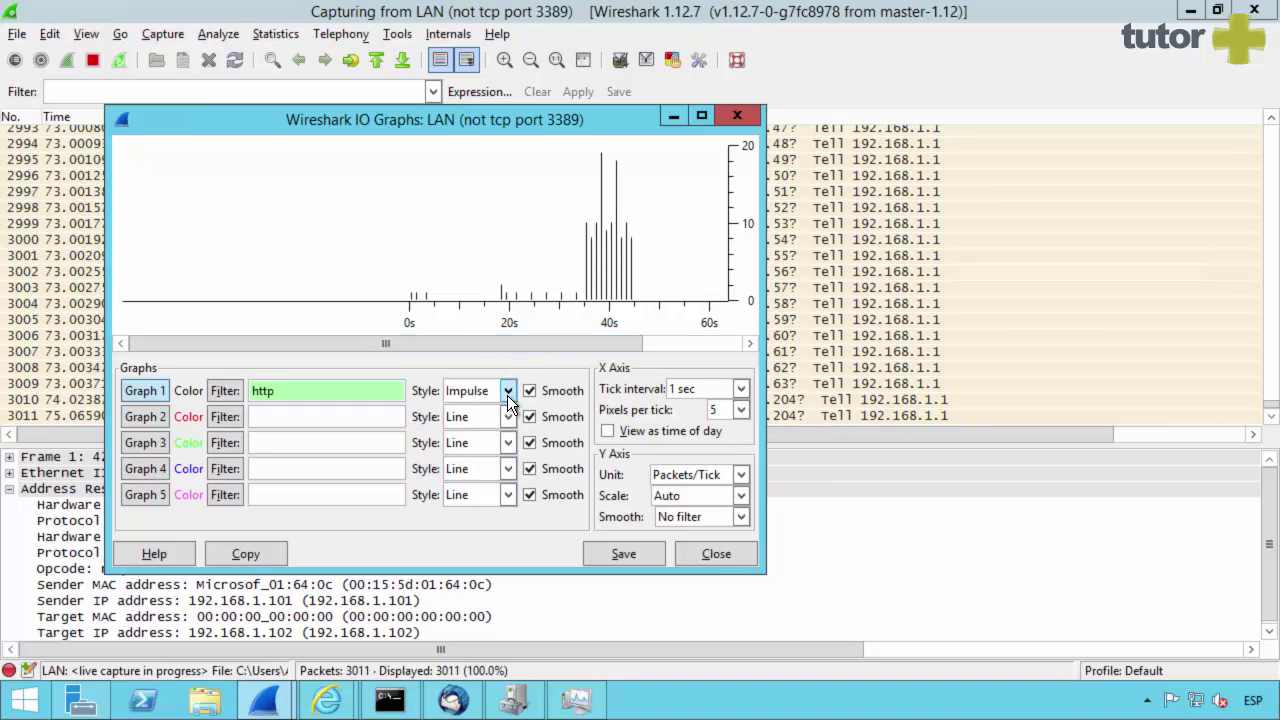
click(508, 391)
click(478, 460)
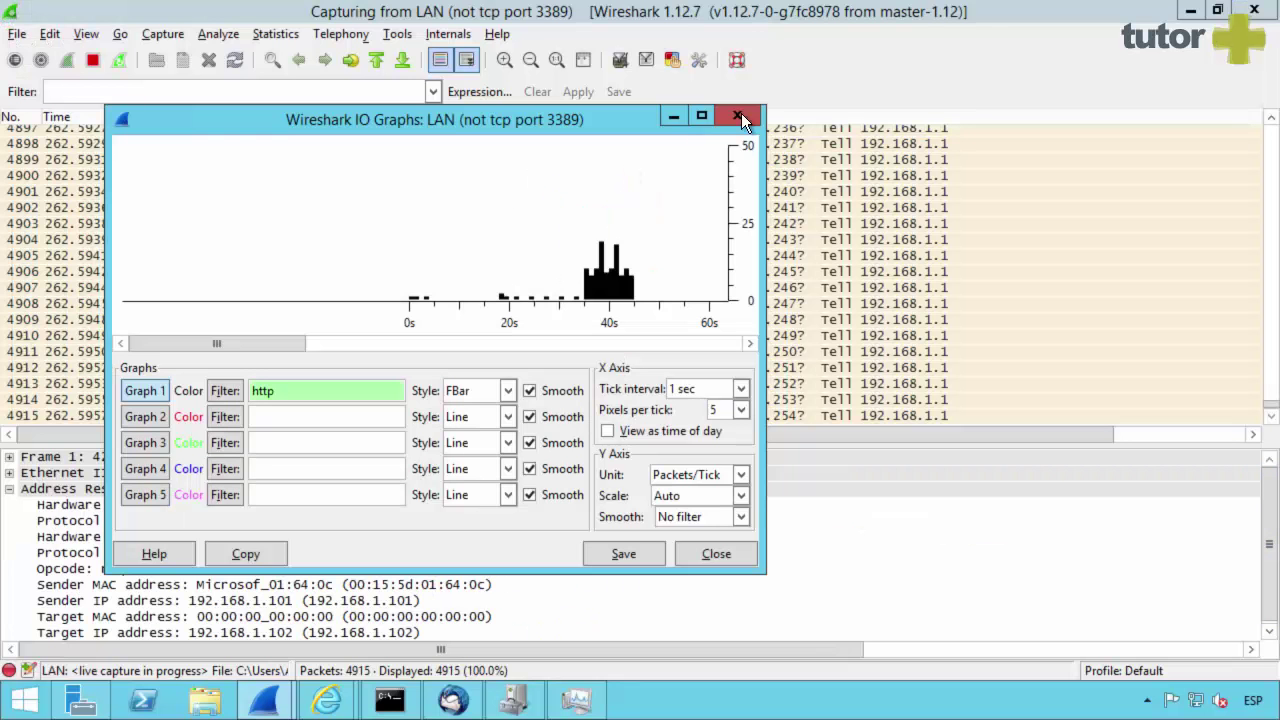
- Close the IO graph and apply the display filter smtp to the captured packets
click(748, 120)
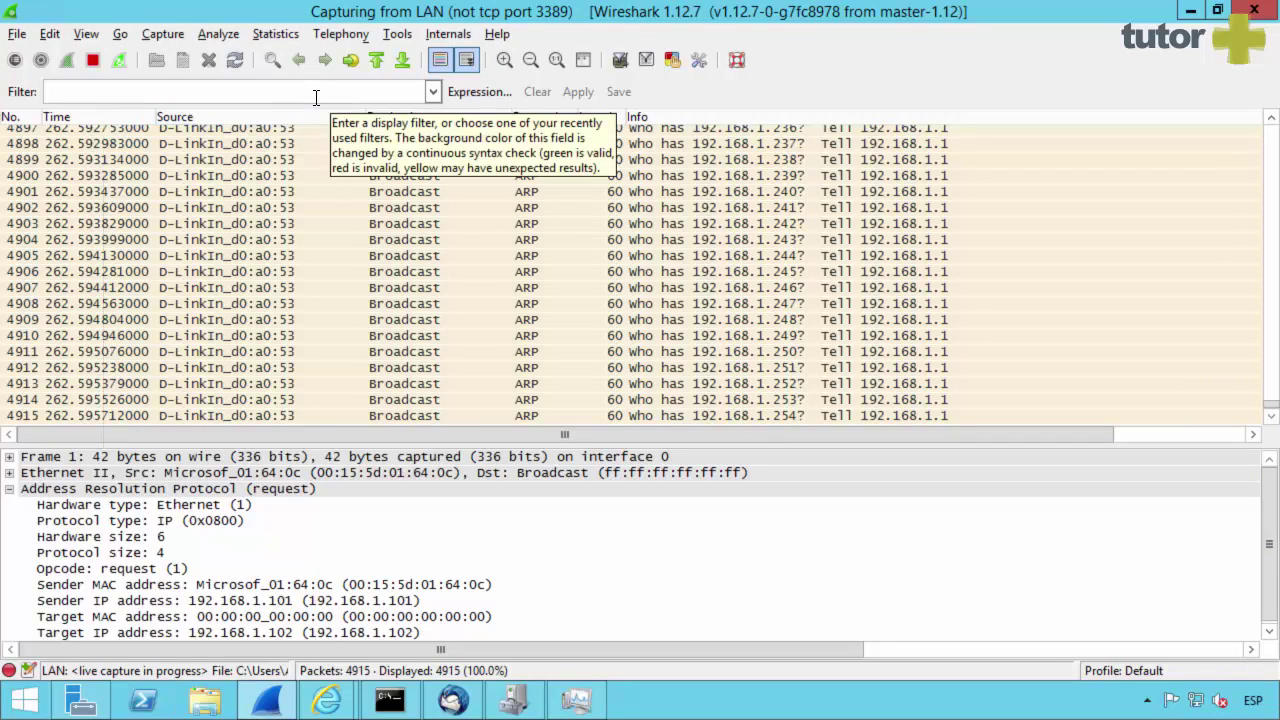
click(315, 97)
text(smtp)
key(Return)
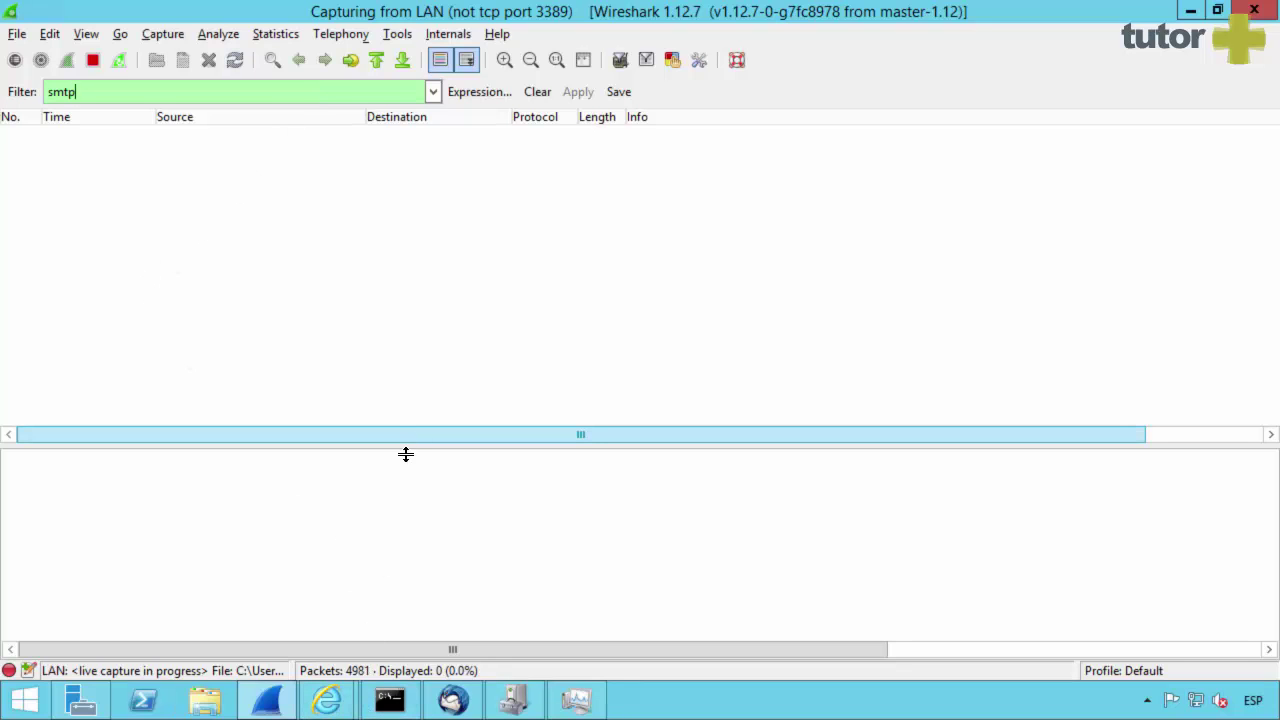
- Switch to the command prompt, quit nslookup and start a telnet connection to 10.10.10.1 on port 25
click(389, 700)
drag(464, 43, 721, 295)
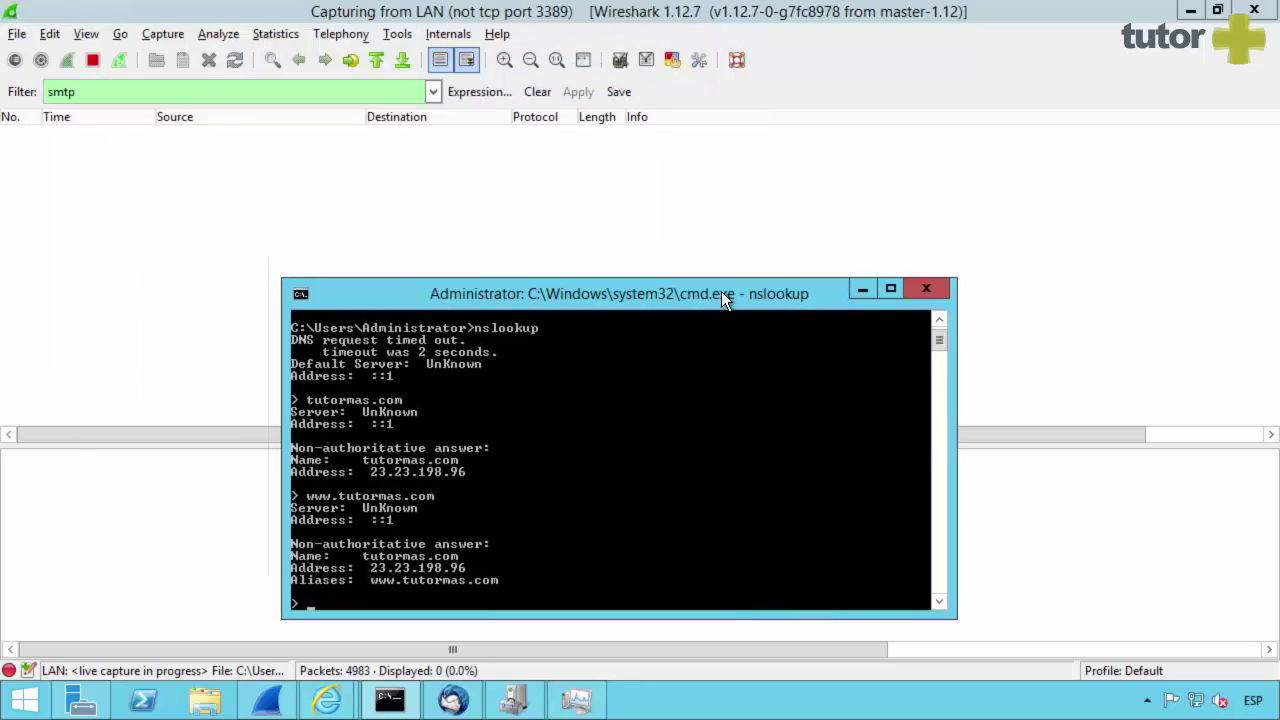
text(quit)
key(Return)
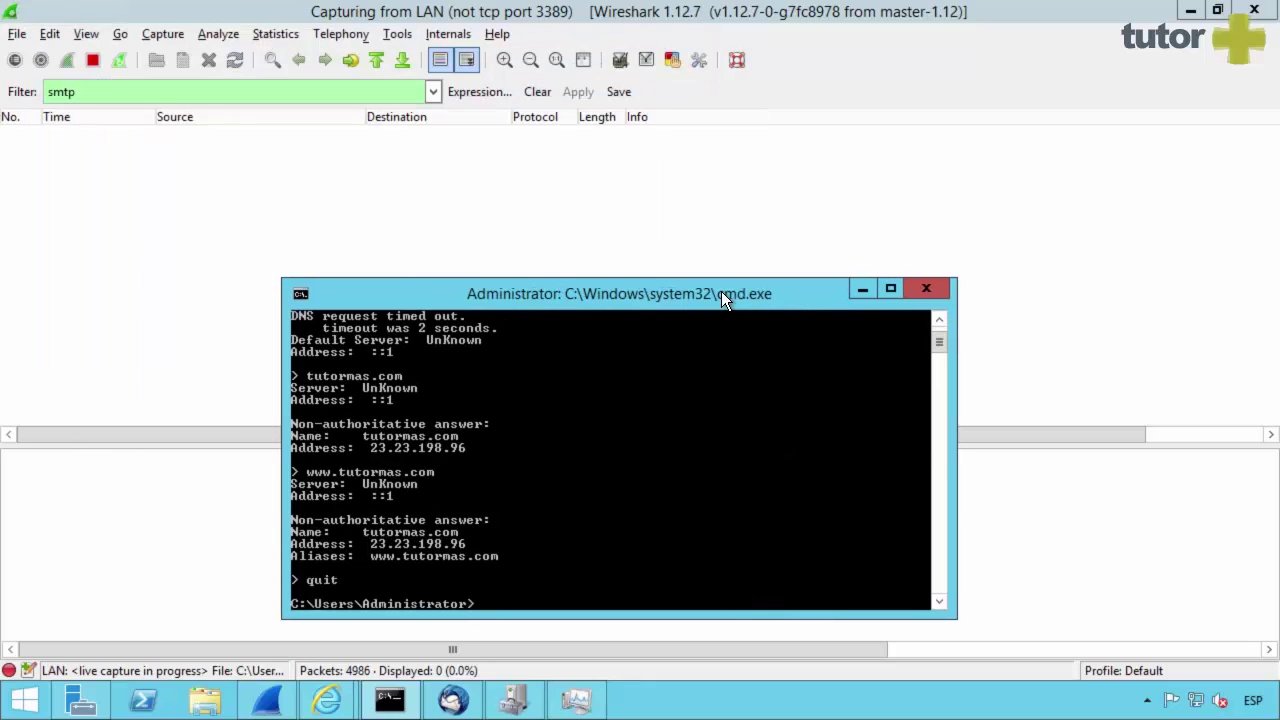
text(telnet 10.10.10.1 25)
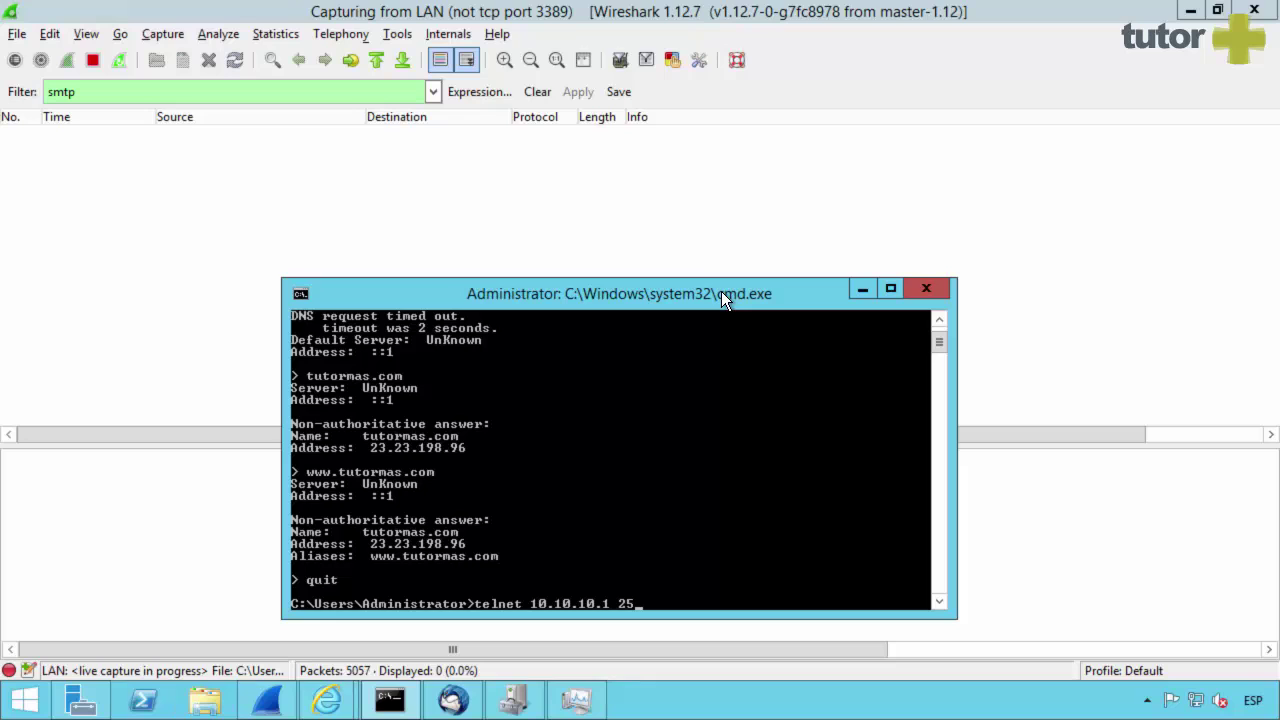
key(Return)
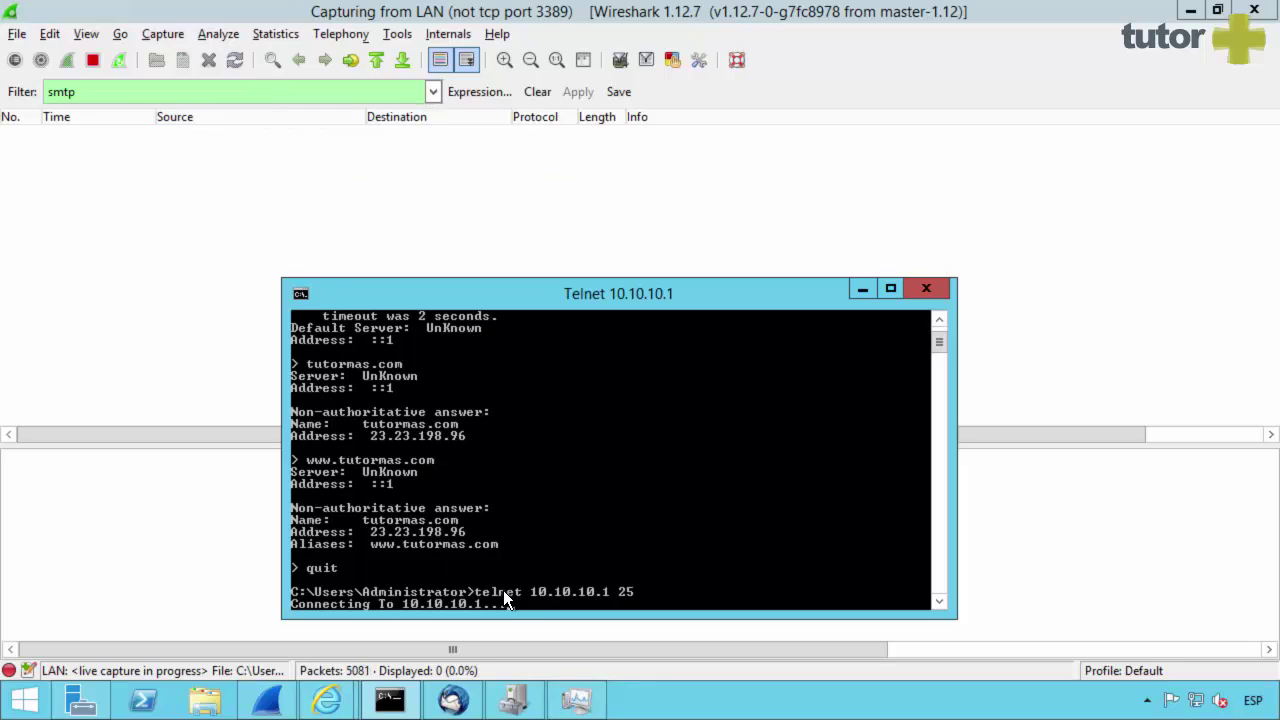
- Filter the captured packets in Wireshark with tcp.port eq 25 and select the first packet sent to 10.10.10.1
double_click(157, 91)
text(tcp)
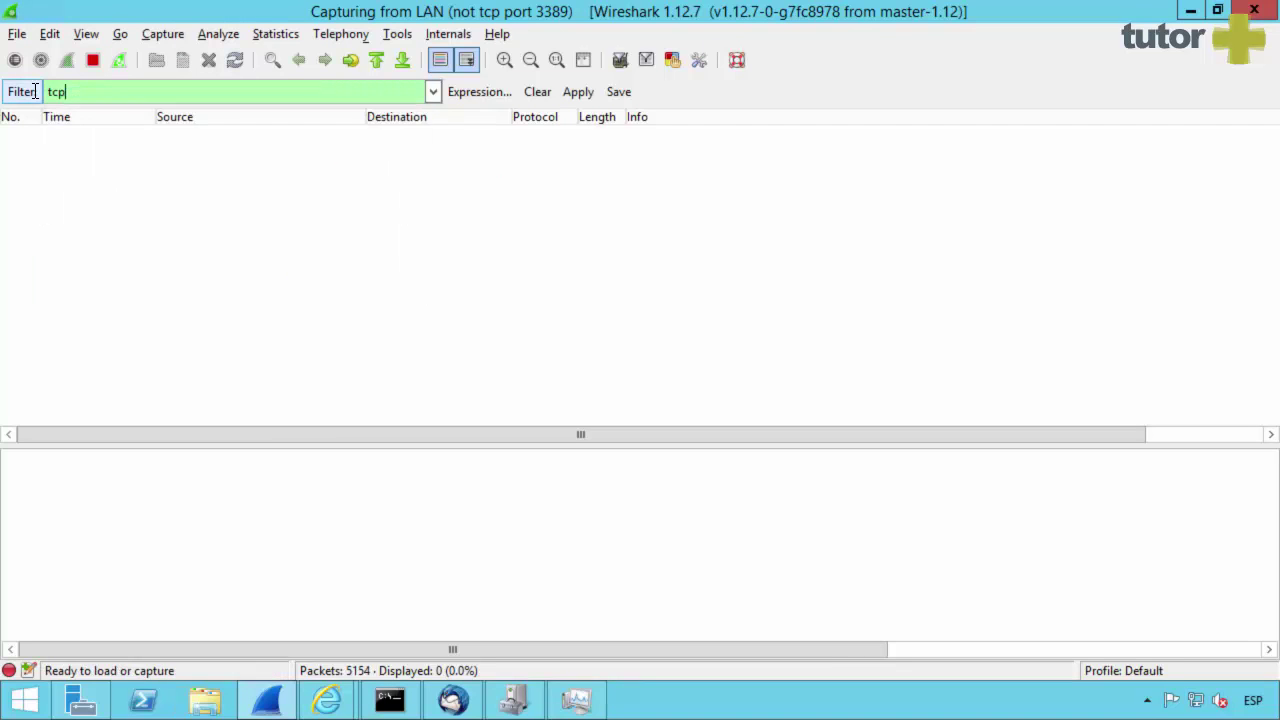
text(.porte)
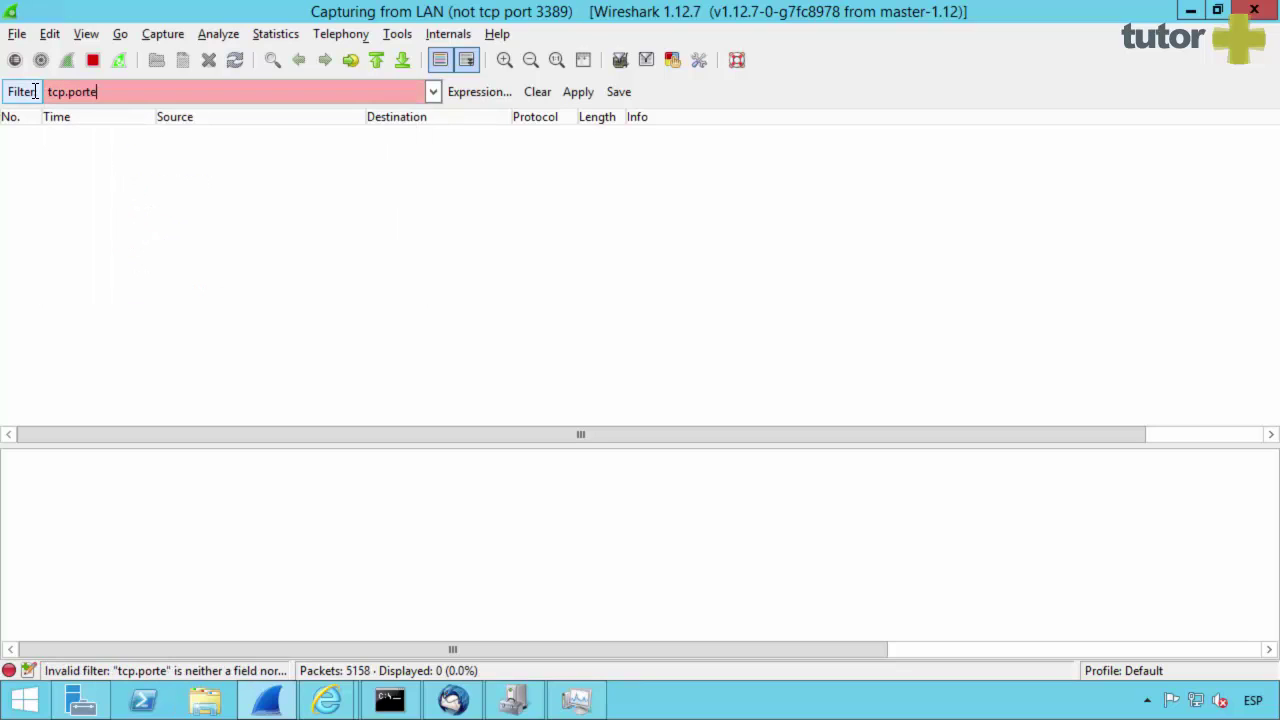
key(BackSpace)
key(BackSpace)
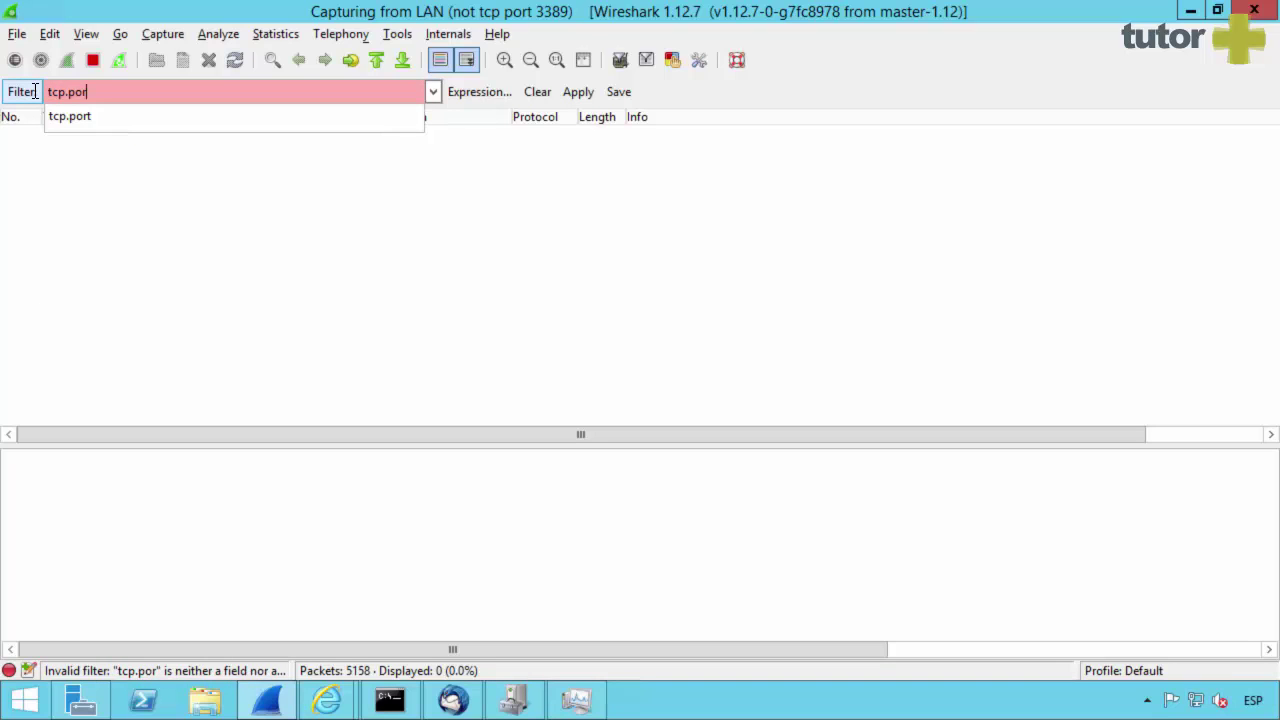
text(t eq )
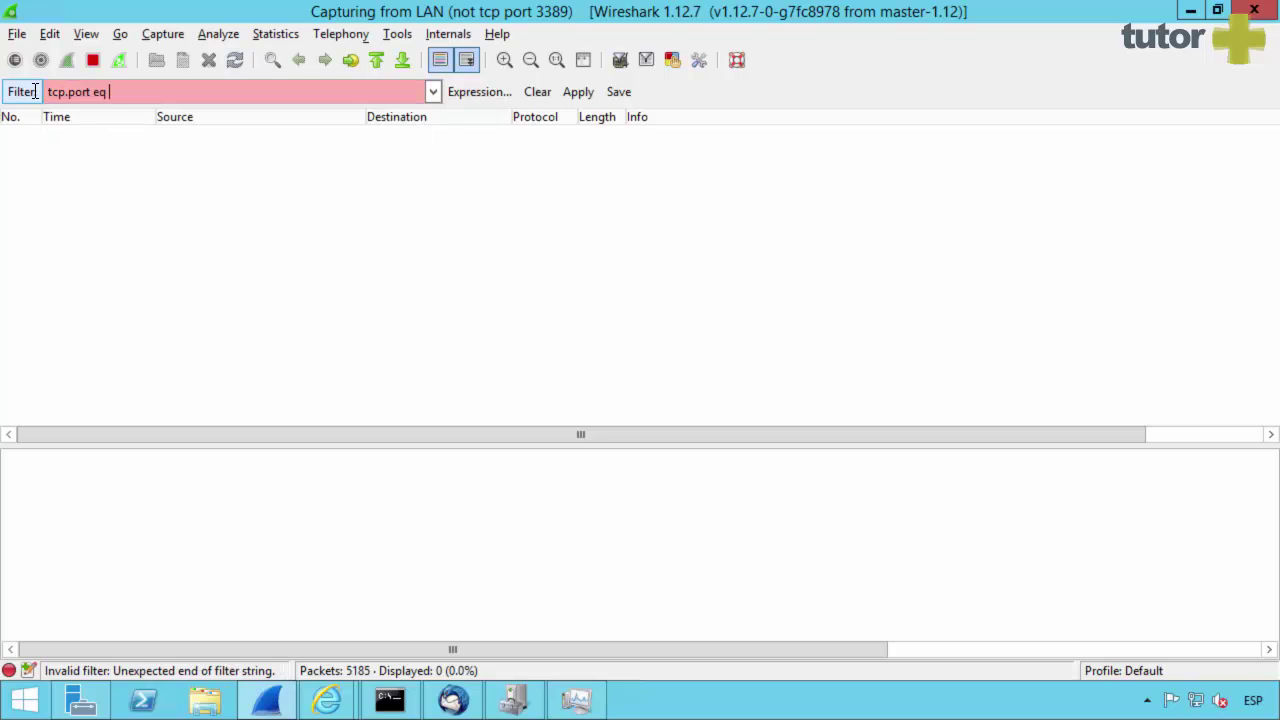
text(25)
key(Return)
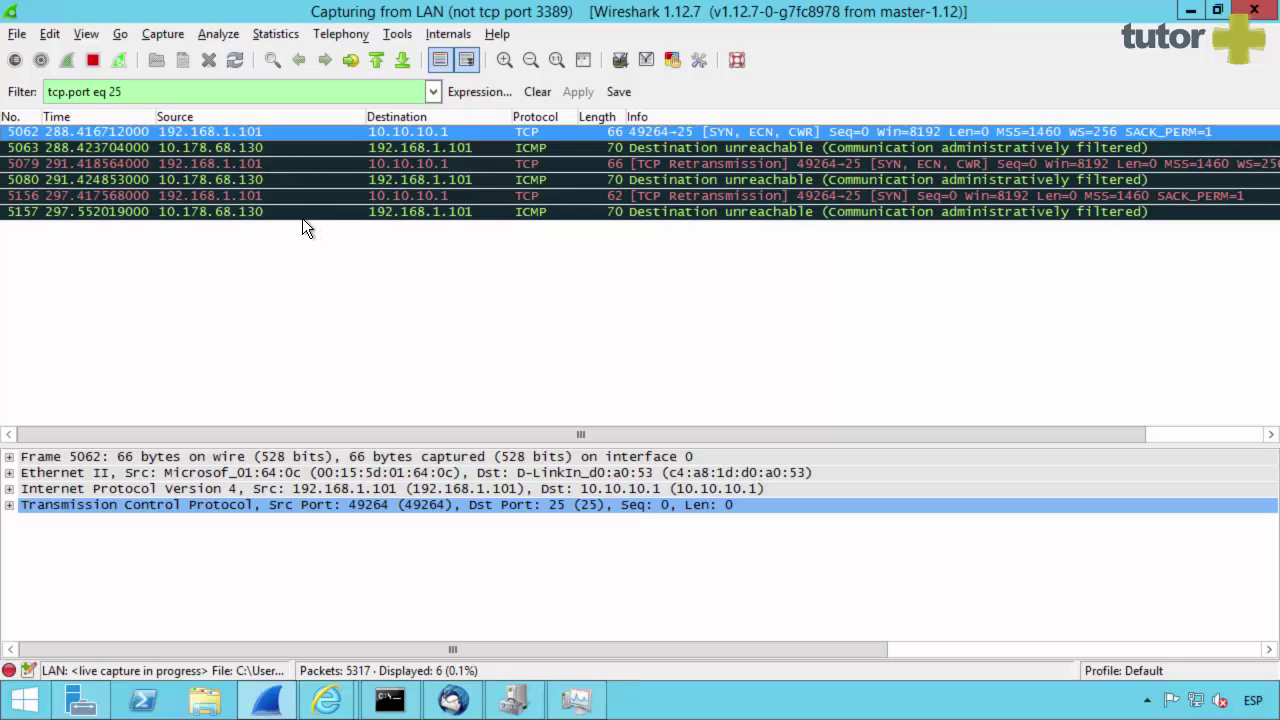
mouse_move(122, 92)
mouse_down()
mouse_move(46, 97)
mouse_move(128, 93)
mouse_up()
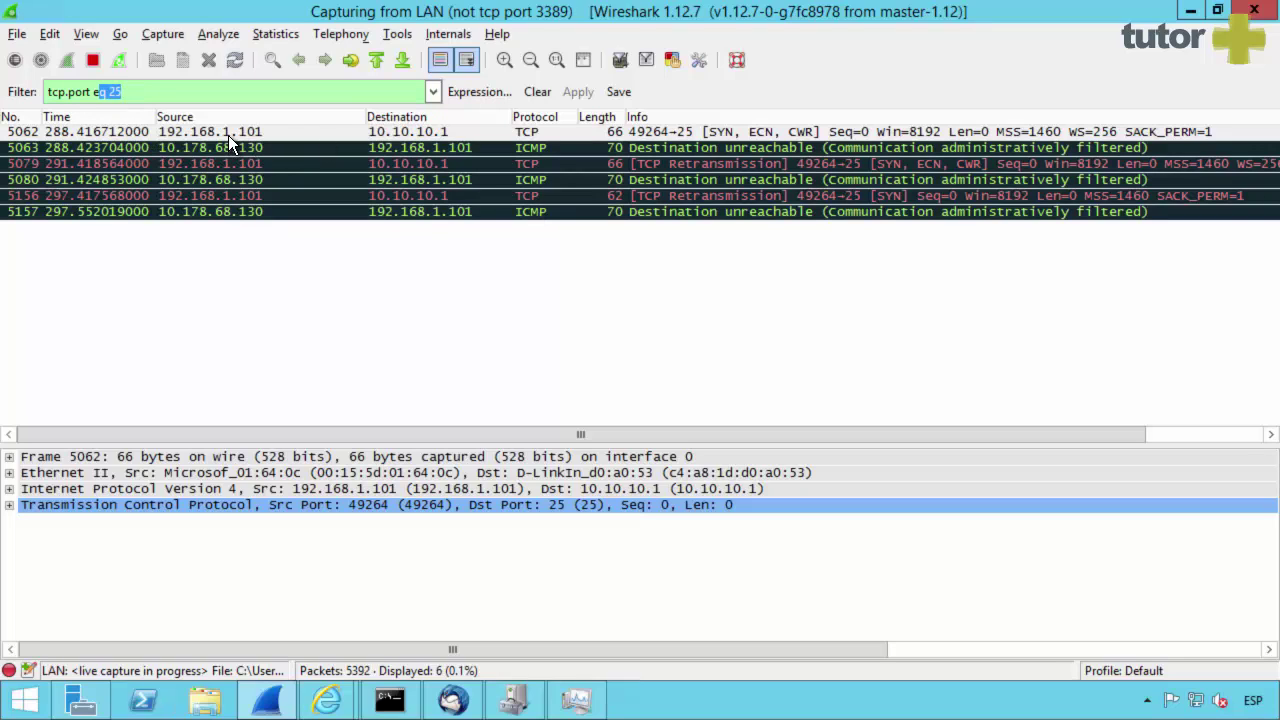
click(230, 135)
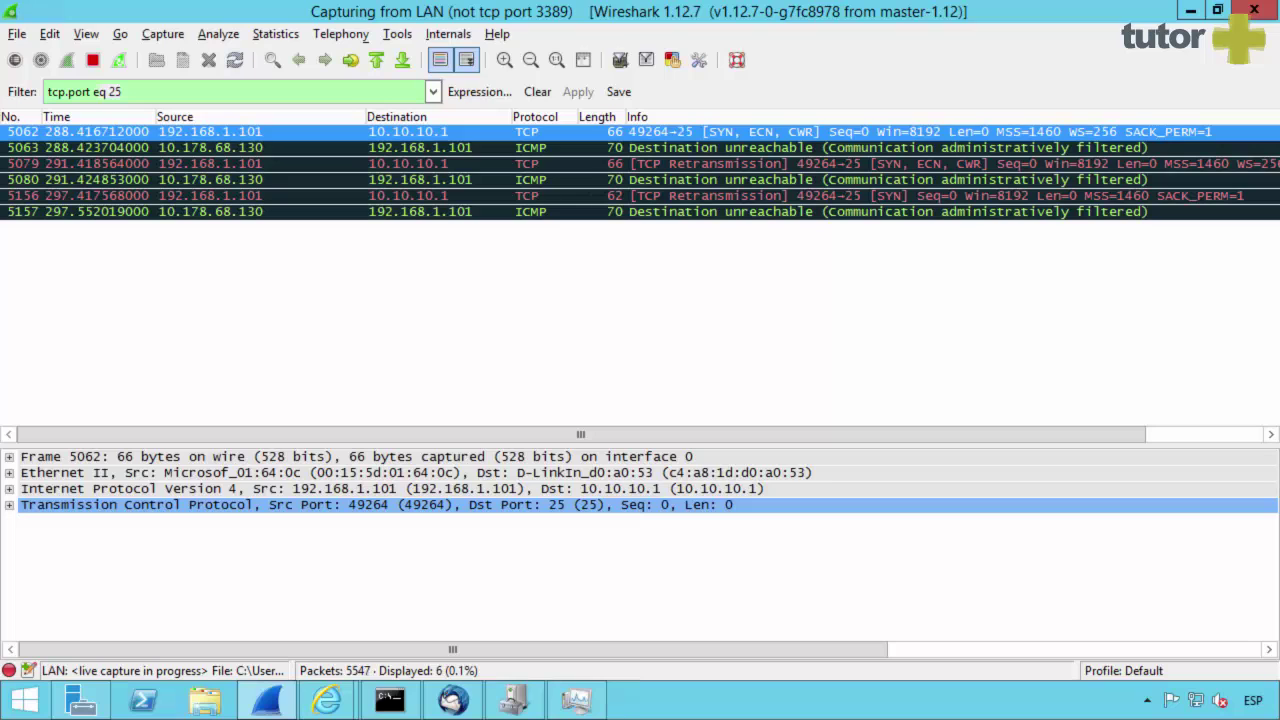
- Minimize Wireshark, switch to the maximized Internet Explorer window and load google.com
click(1191, 10)
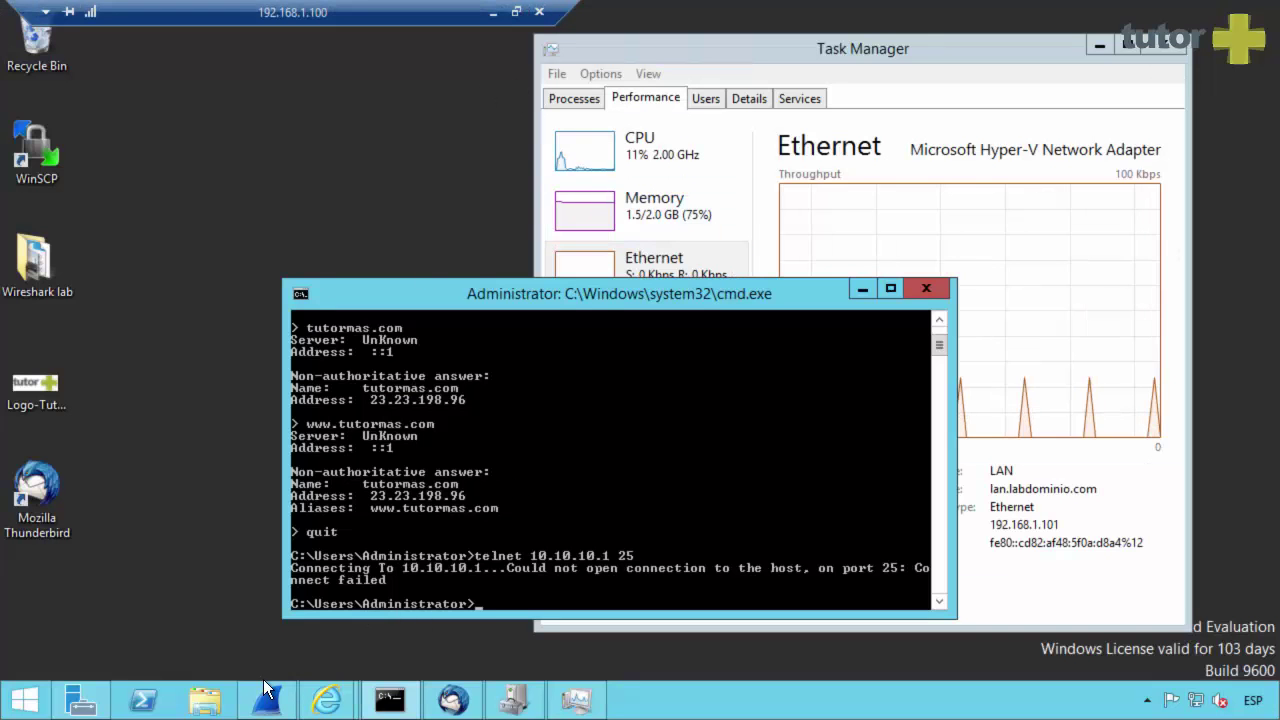
mouse_move(326, 698)
click(437, 608)
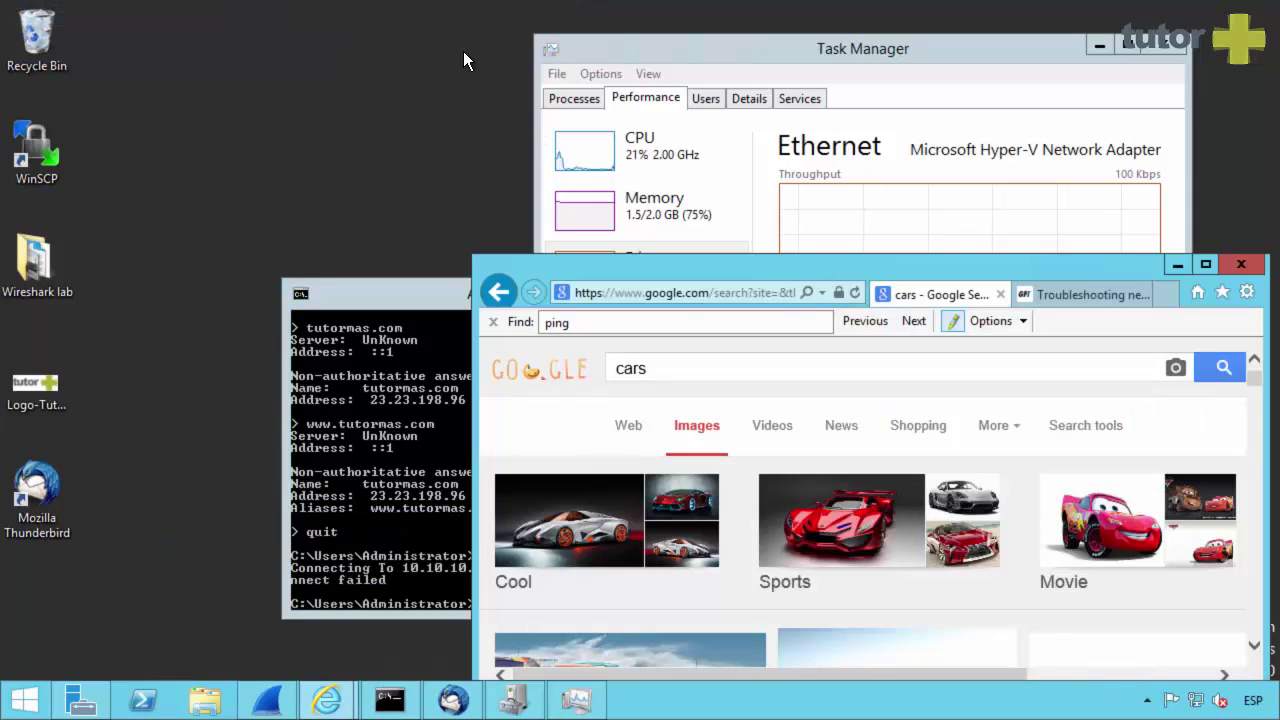
double_click(787, 266)
click(410, 37)
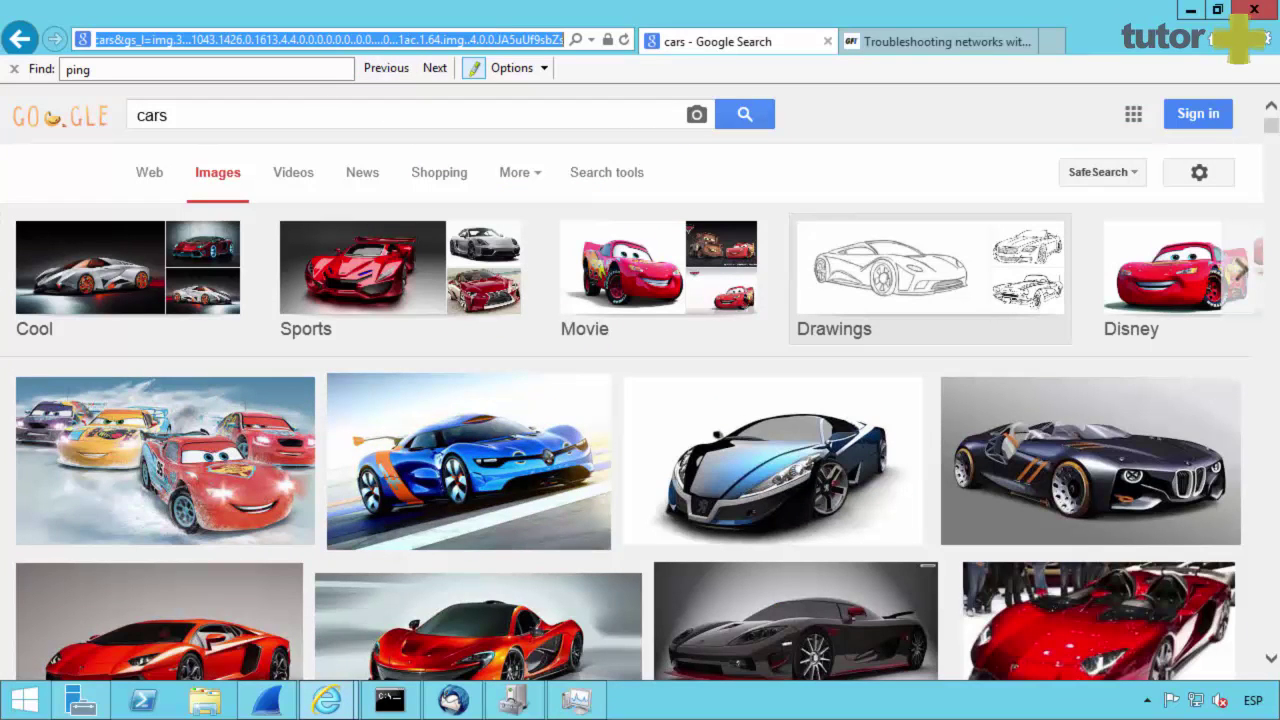
text(google.com/)
key(Return)
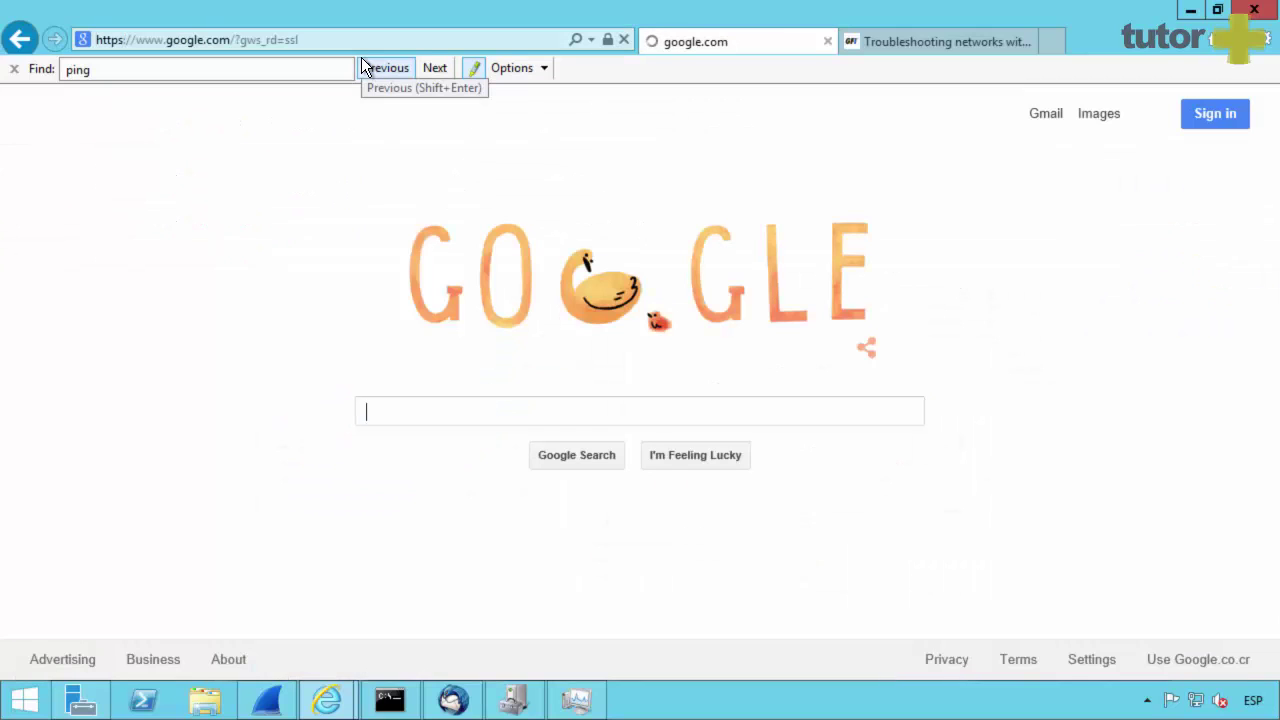
- Search Google for "wireshark bittorrent capture filter" and open the BitTorrent page of the Wireshark wiki
text(wireshark bity)
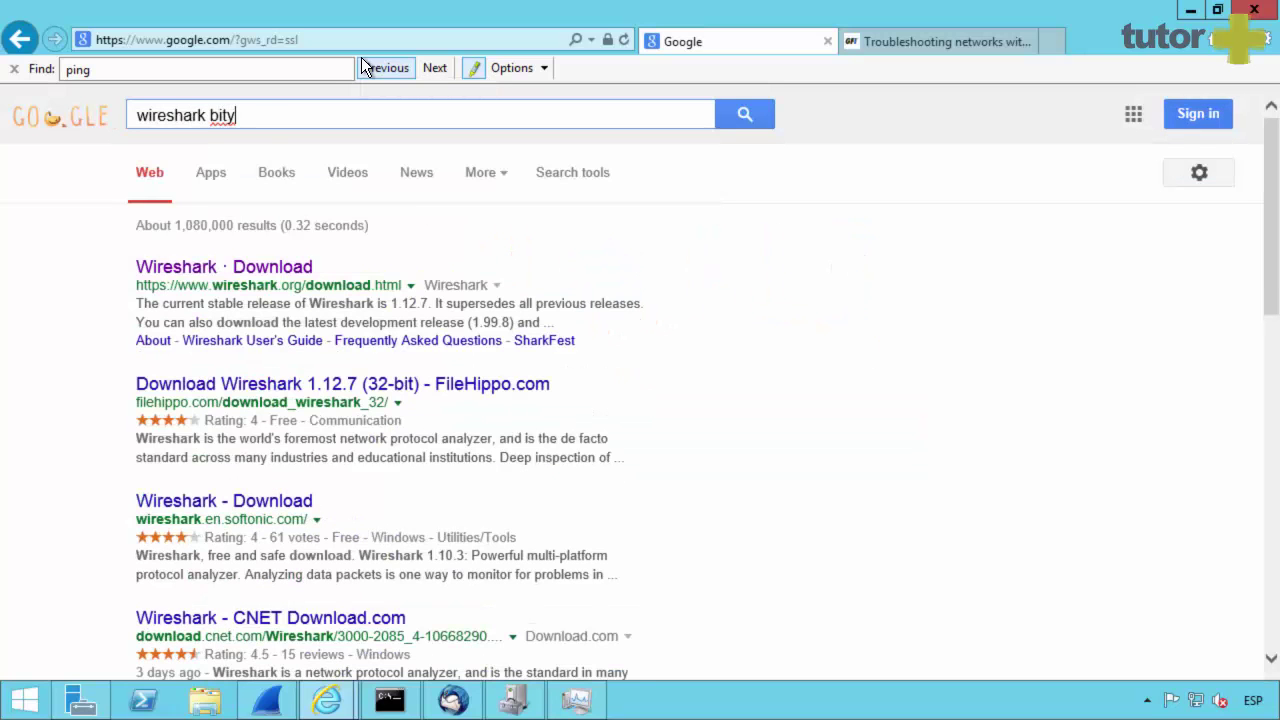
key(BackSpace)
key(Down)
key(Down)
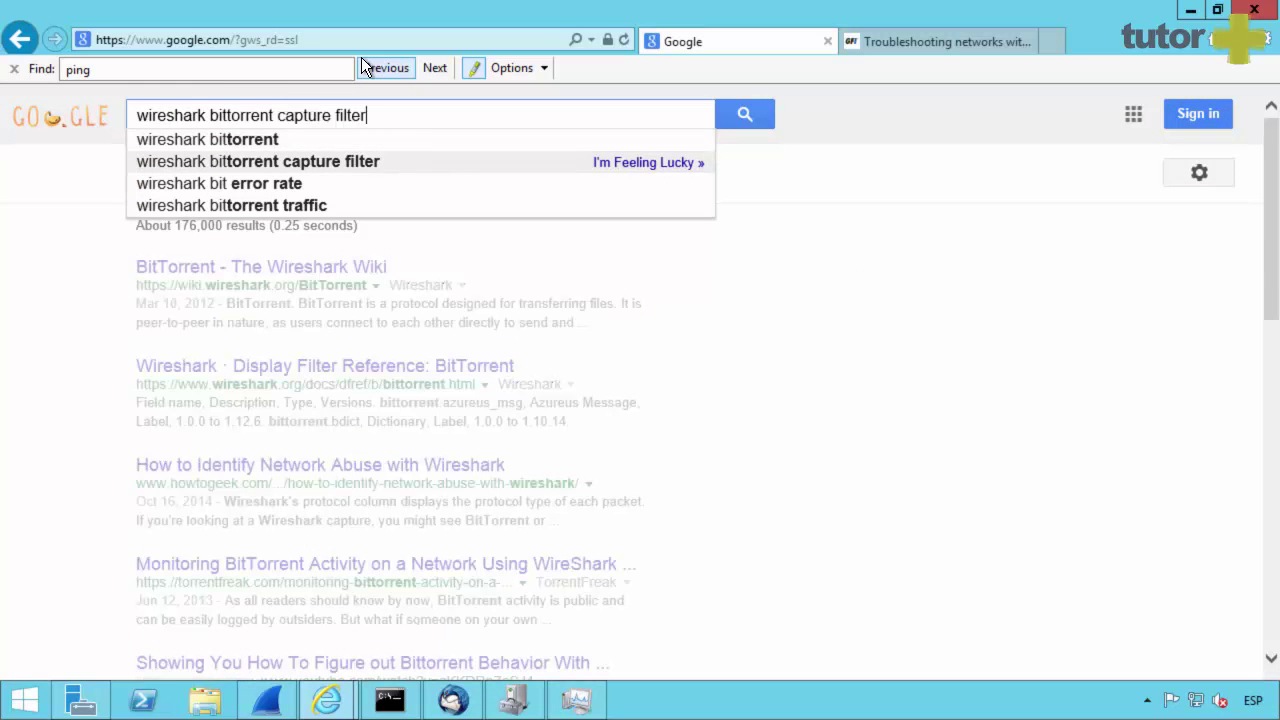
key(Return)
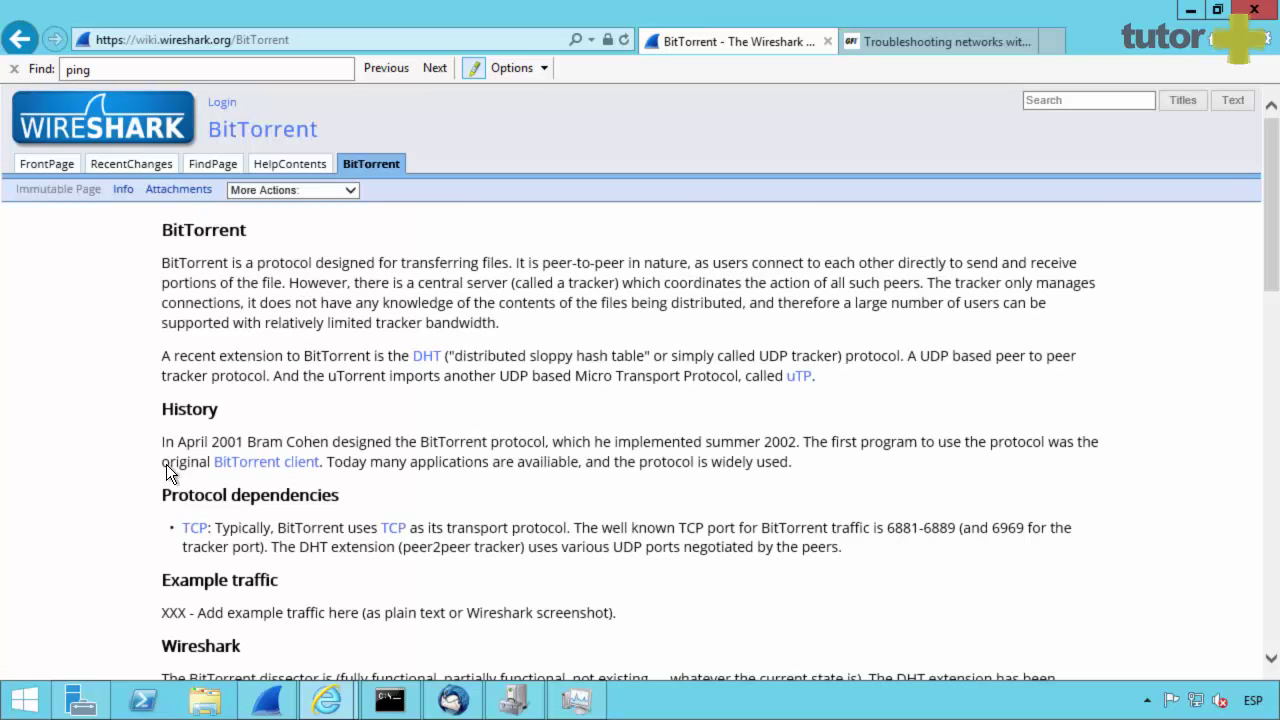
- Copy the bittorrent display filter expression from the Display Filter section of the wiki page
scroll(155, 420, down, 3)
scroll(155, 421, down, 3)
scroll(132, 374, down, 3)
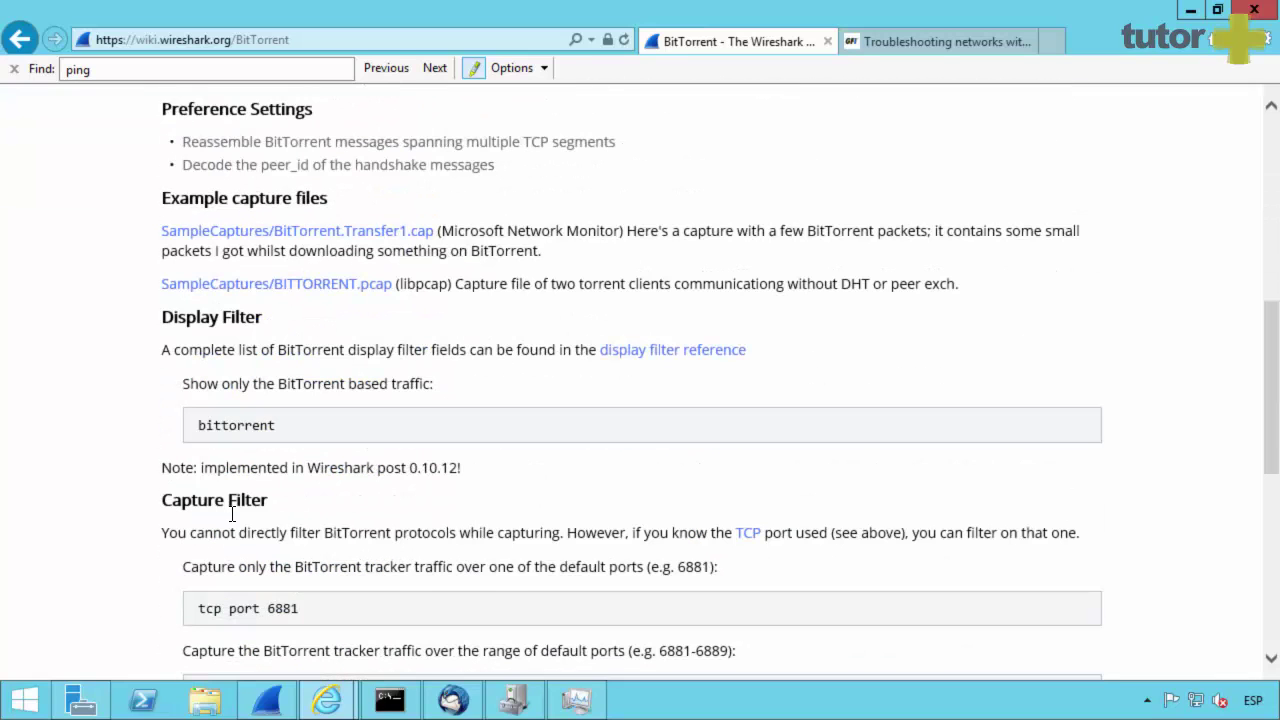
double_click(220, 430)
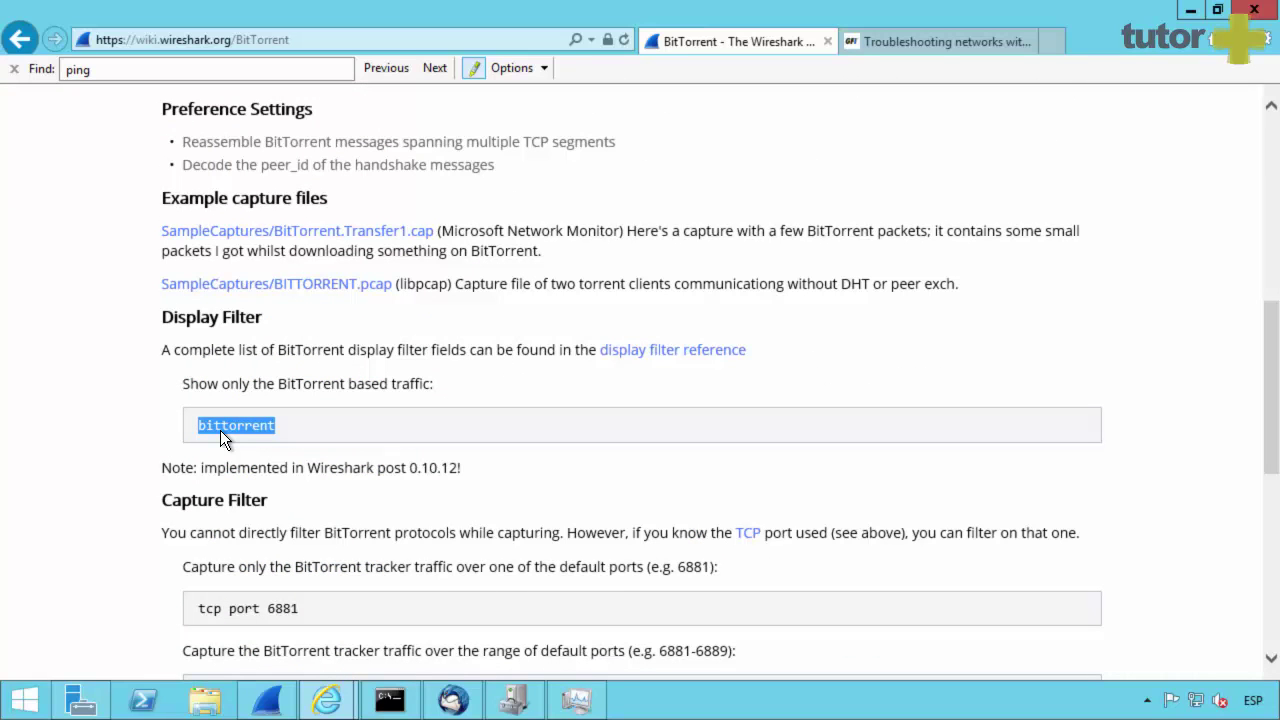
right_click(225, 426)
click(288, 458)
- Switch to Wireshark and replace the current display filter with the copied bittorrent expression
click(266, 700)
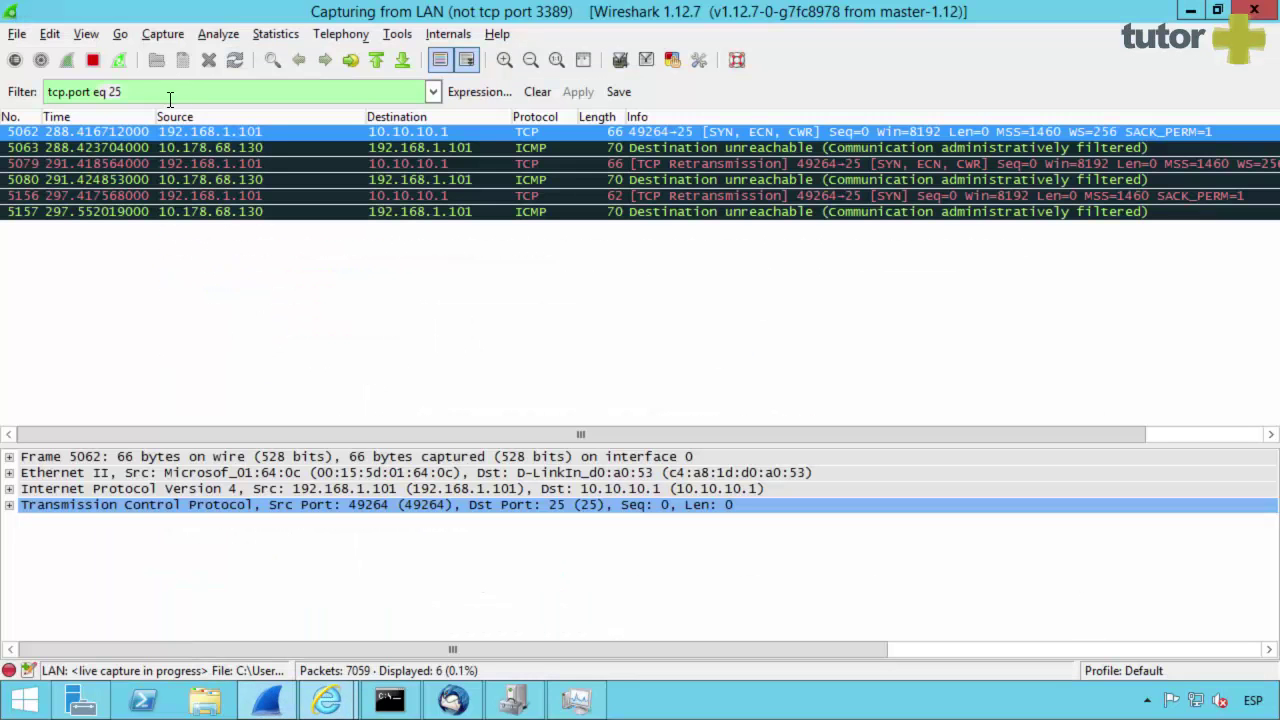
triple_click(130, 94)
key(ctrl+v)
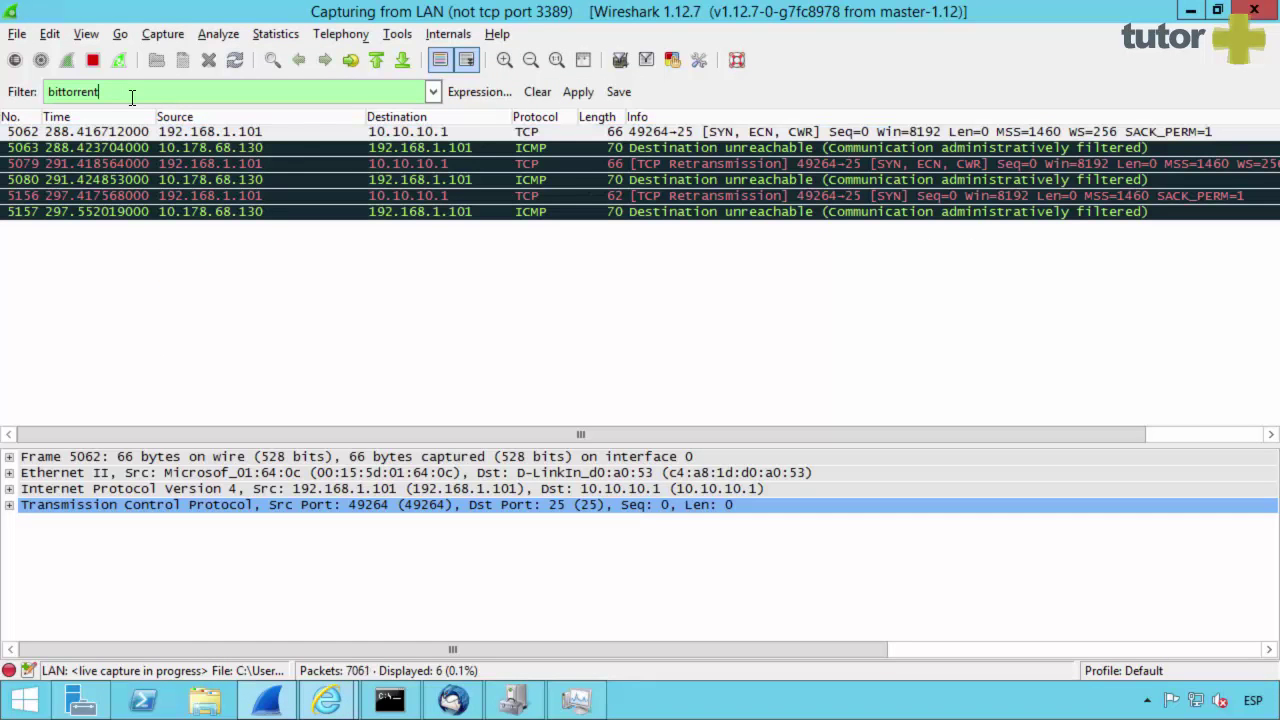
key(Return)
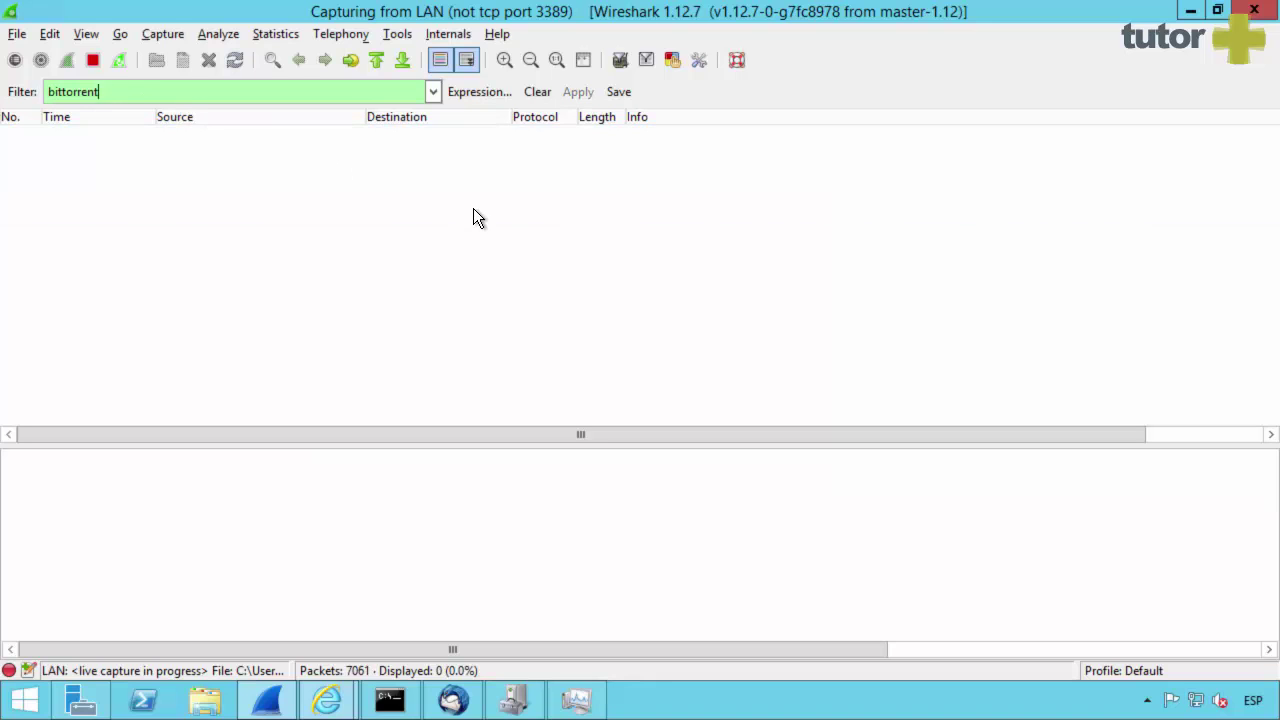
- Return to the wiki's BitTorrent page in the browser and examine the example expressions in its Capture Filter section
click(338, 706)
click(436, 618)
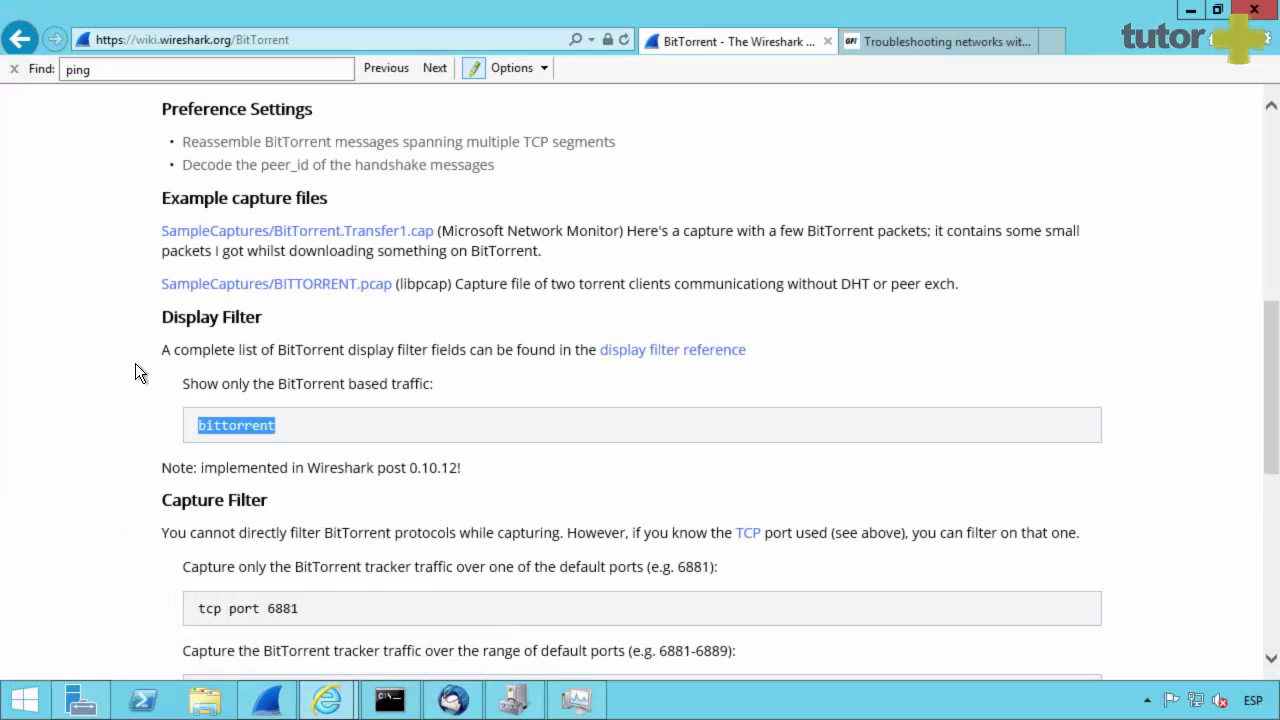
scroll(158, 106, up, 1)
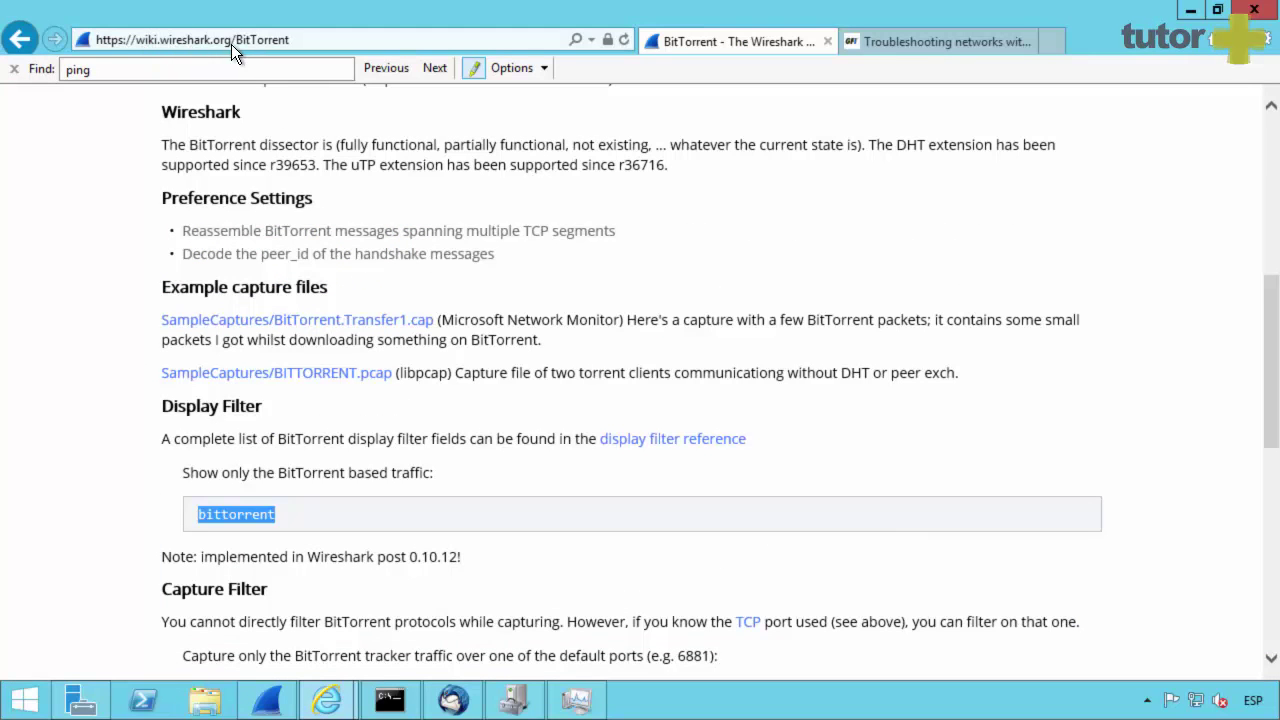
click(119, 445)
scroll(126, 455, down, 2)
scroll(126, 450, down, 1)
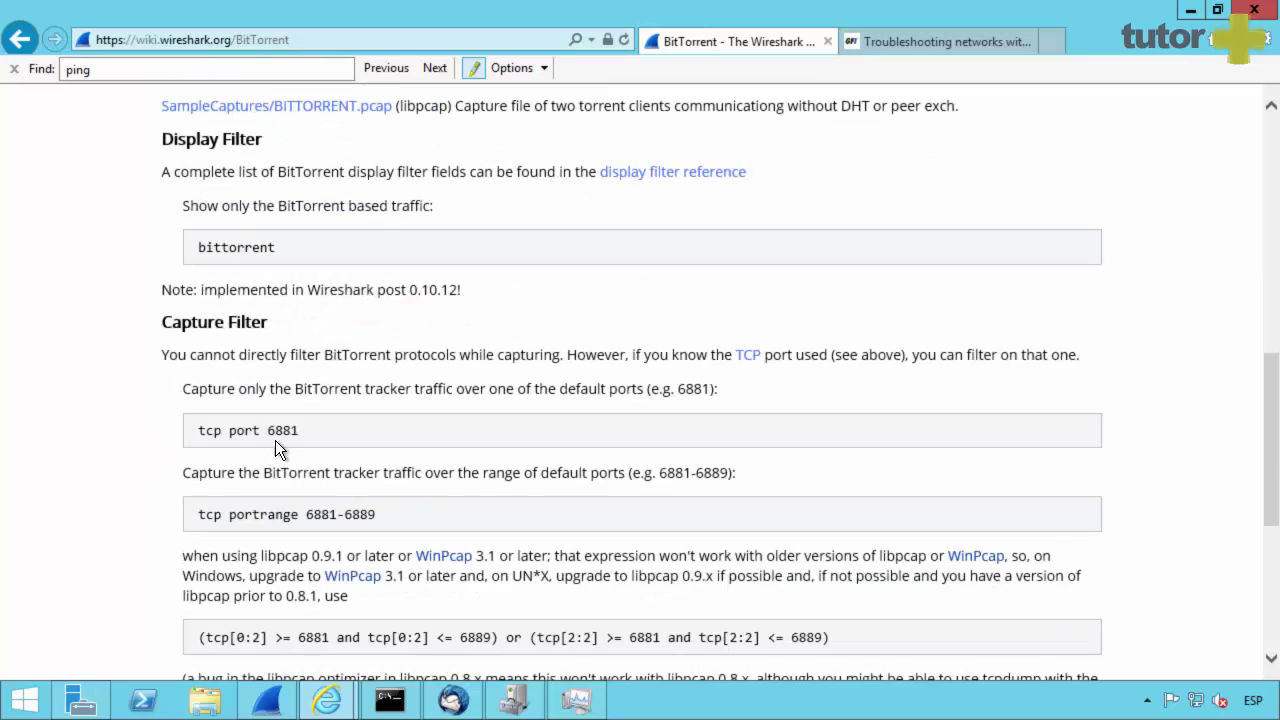
triple_click(297, 329)
scroll(207, 396, down, 2)
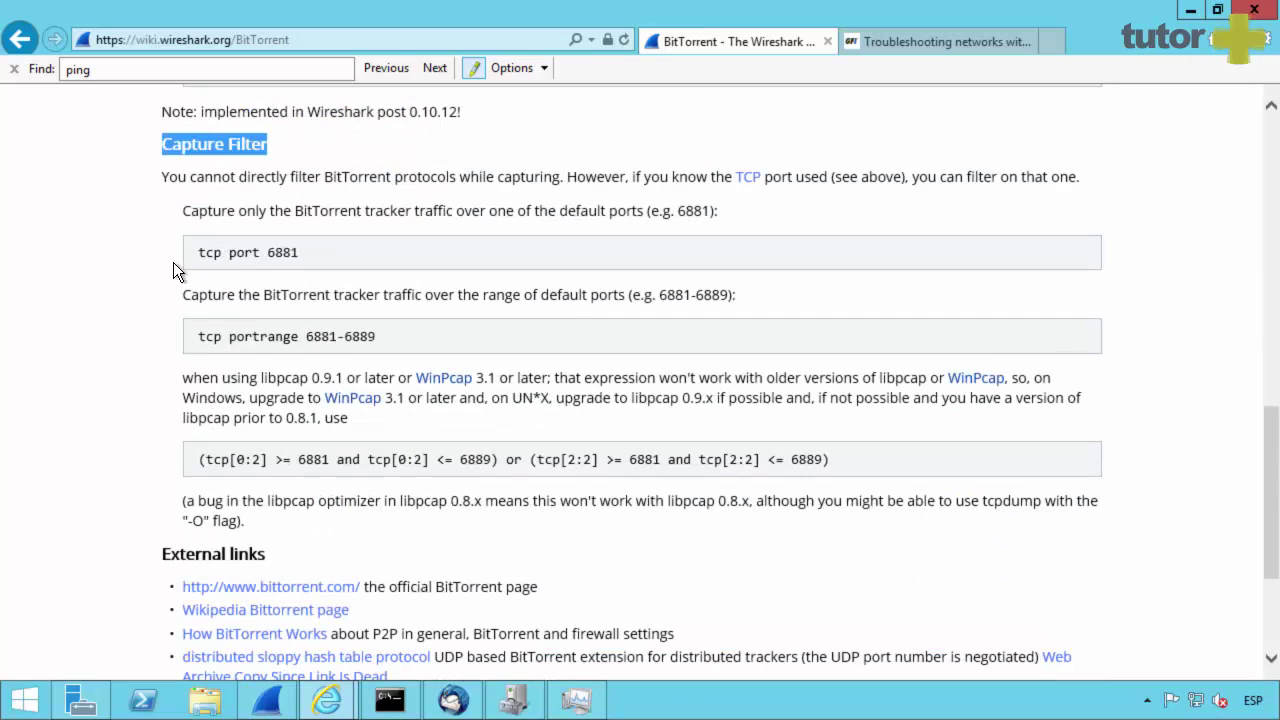
triple_click(218, 252)
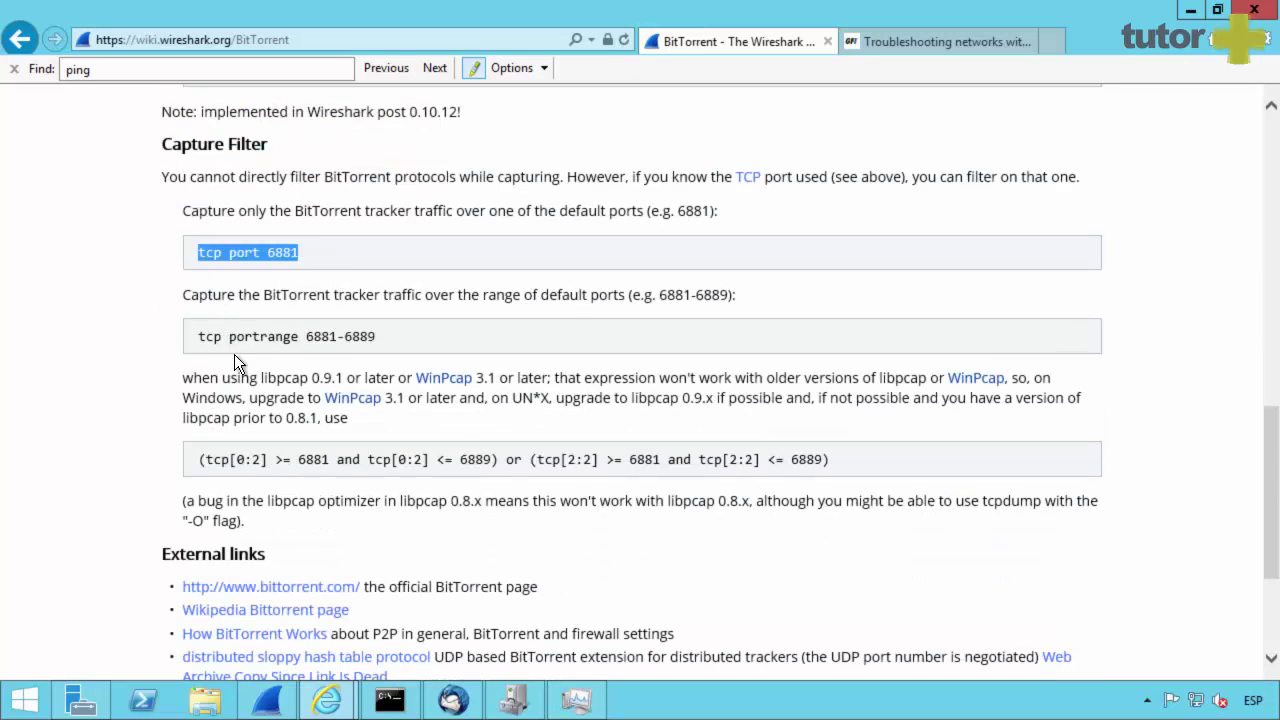
drag(195, 337, 404, 350)
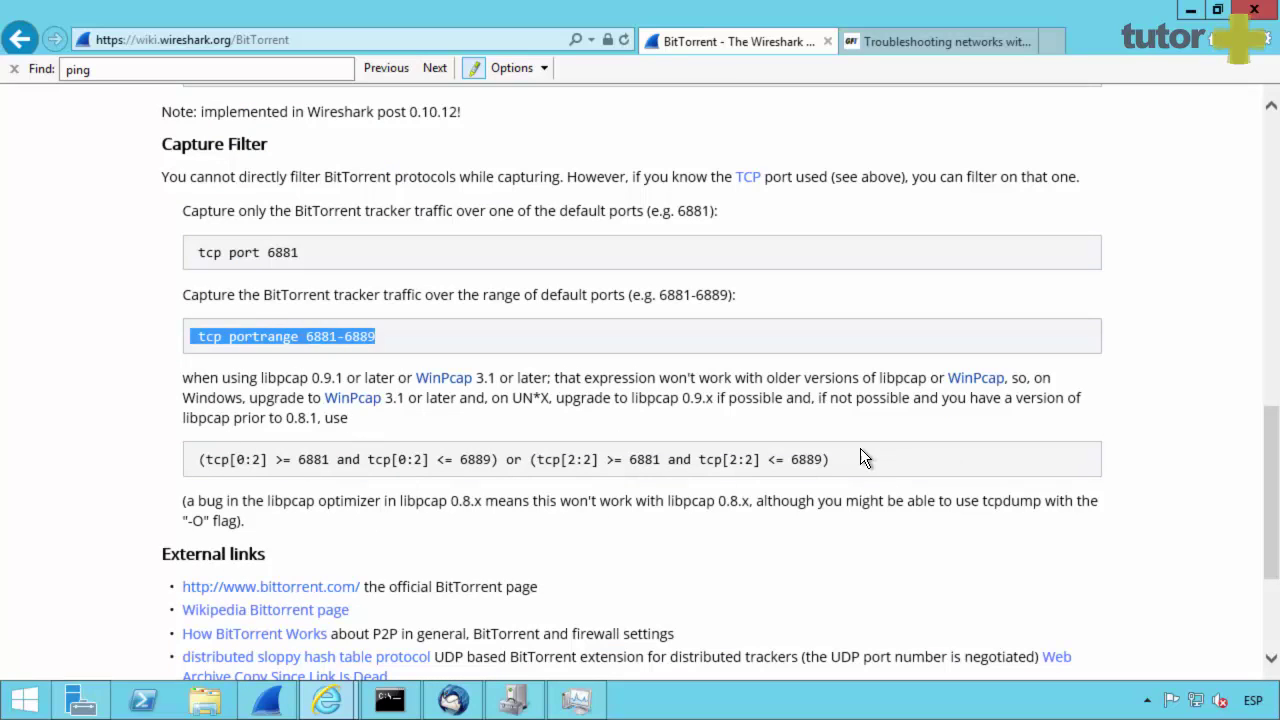
drag(858, 458, 222, 455)
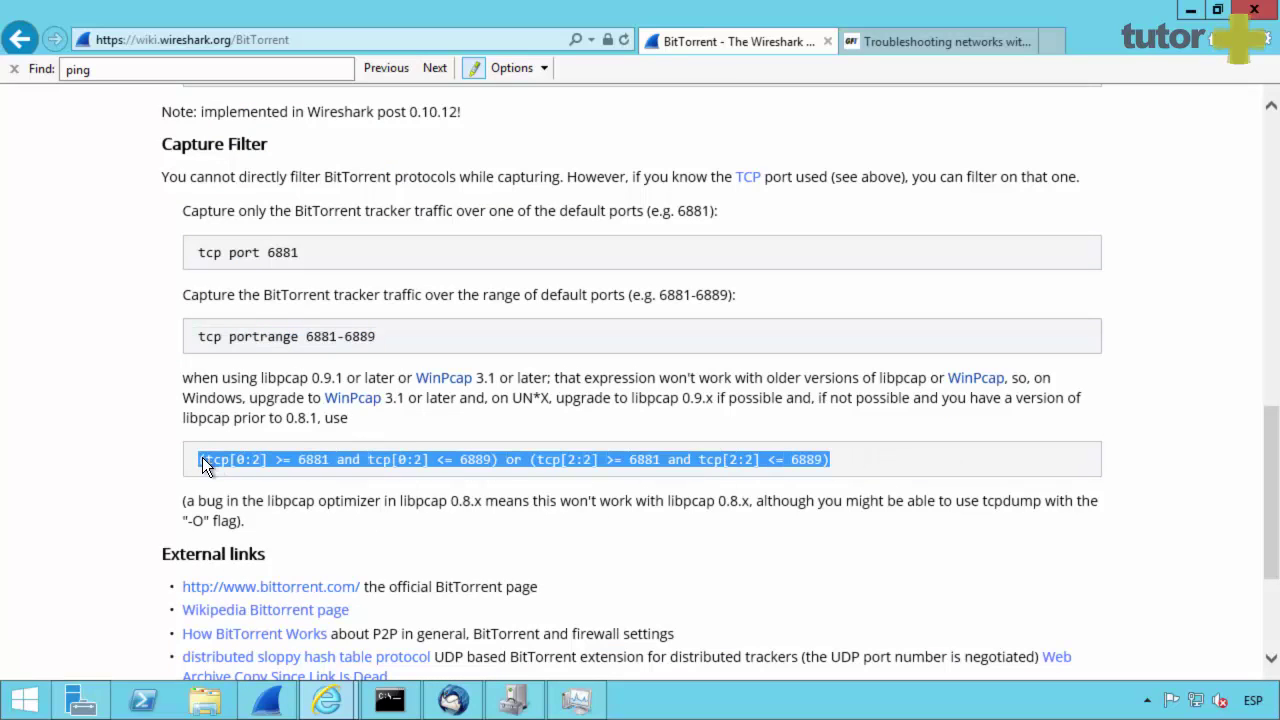
- Go back to the start of the BitTorrent page and open the wiki's FrontPage
key(Home)
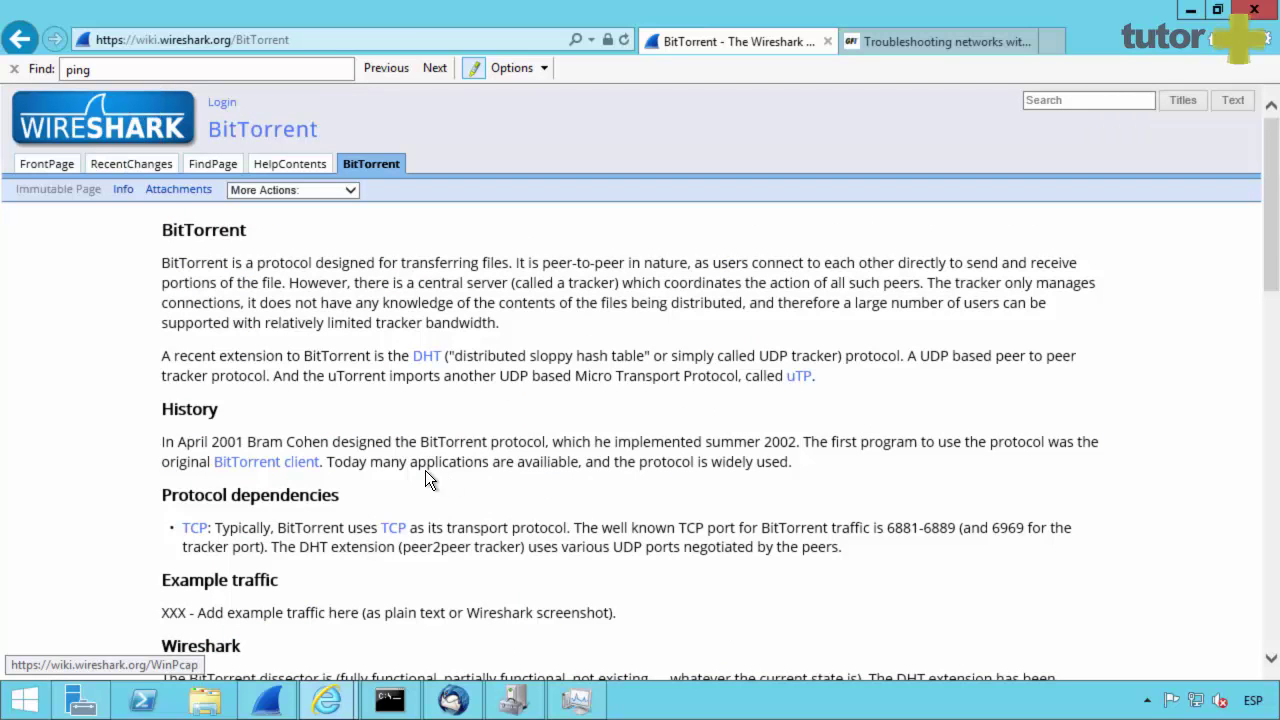
click(370, 168)
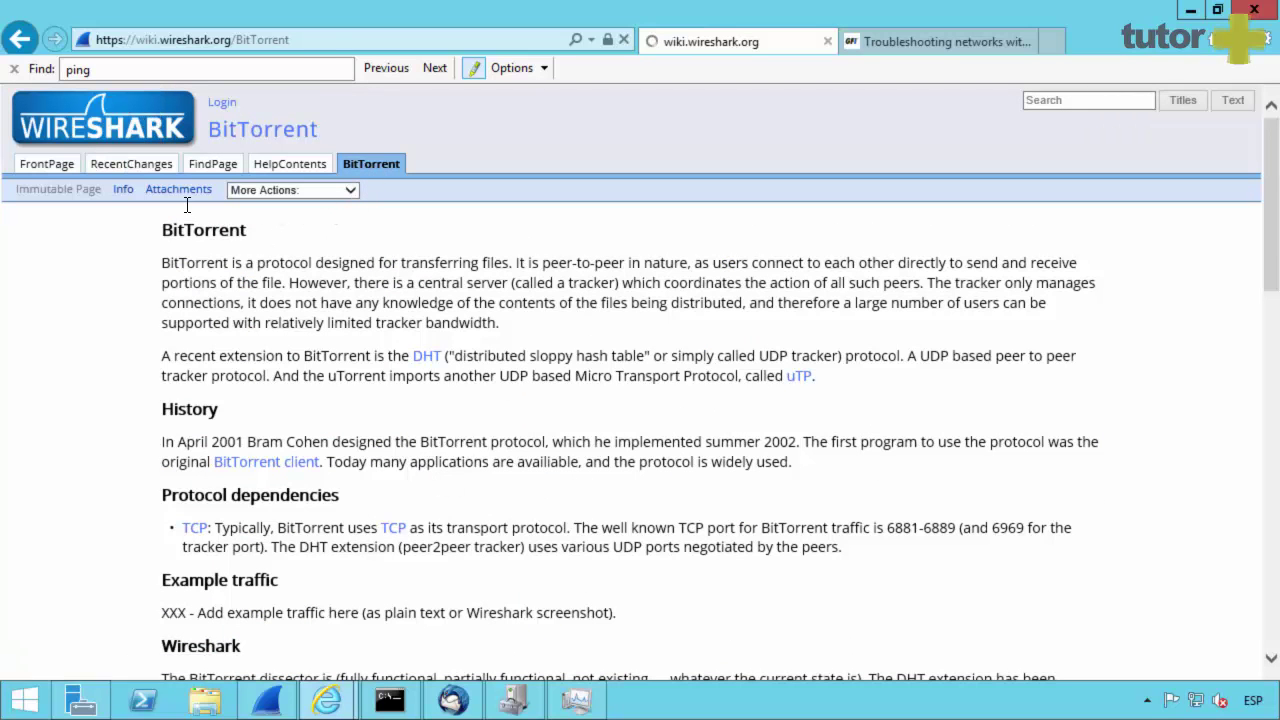
click(55, 135)
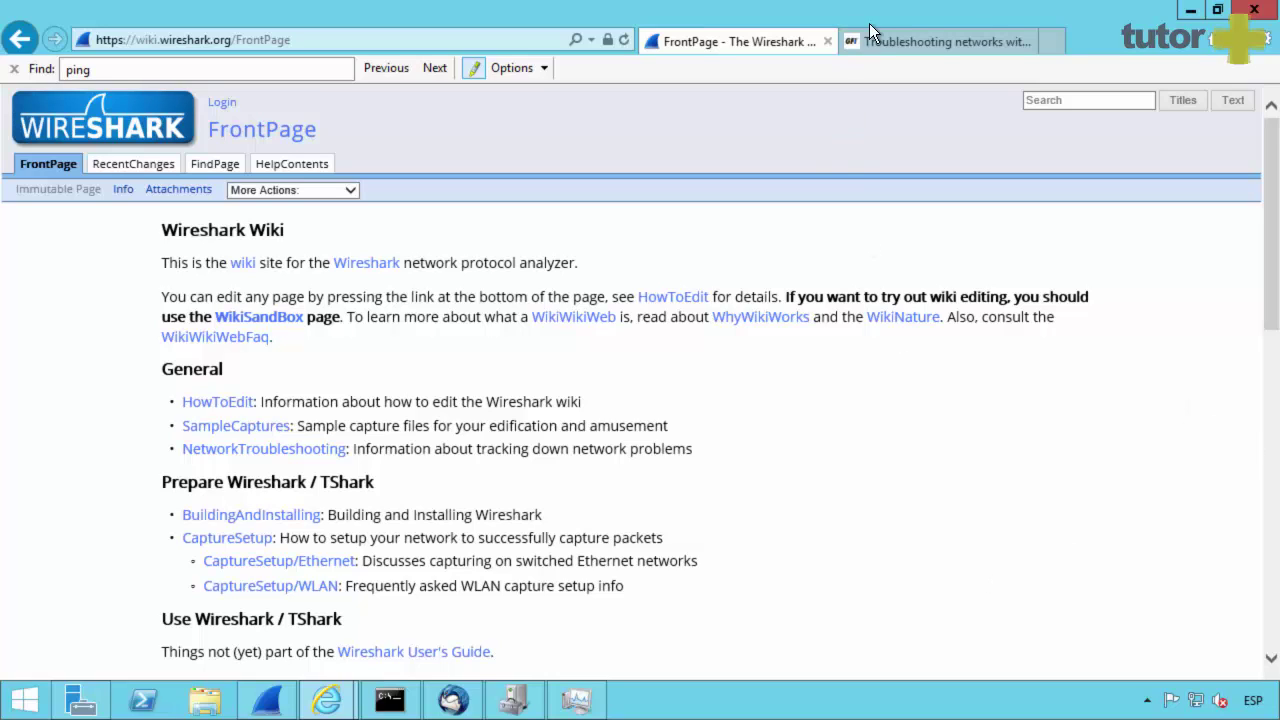
- Switch to Wireshark and replace the bittorrent display filter with arp
click(1193, 13)
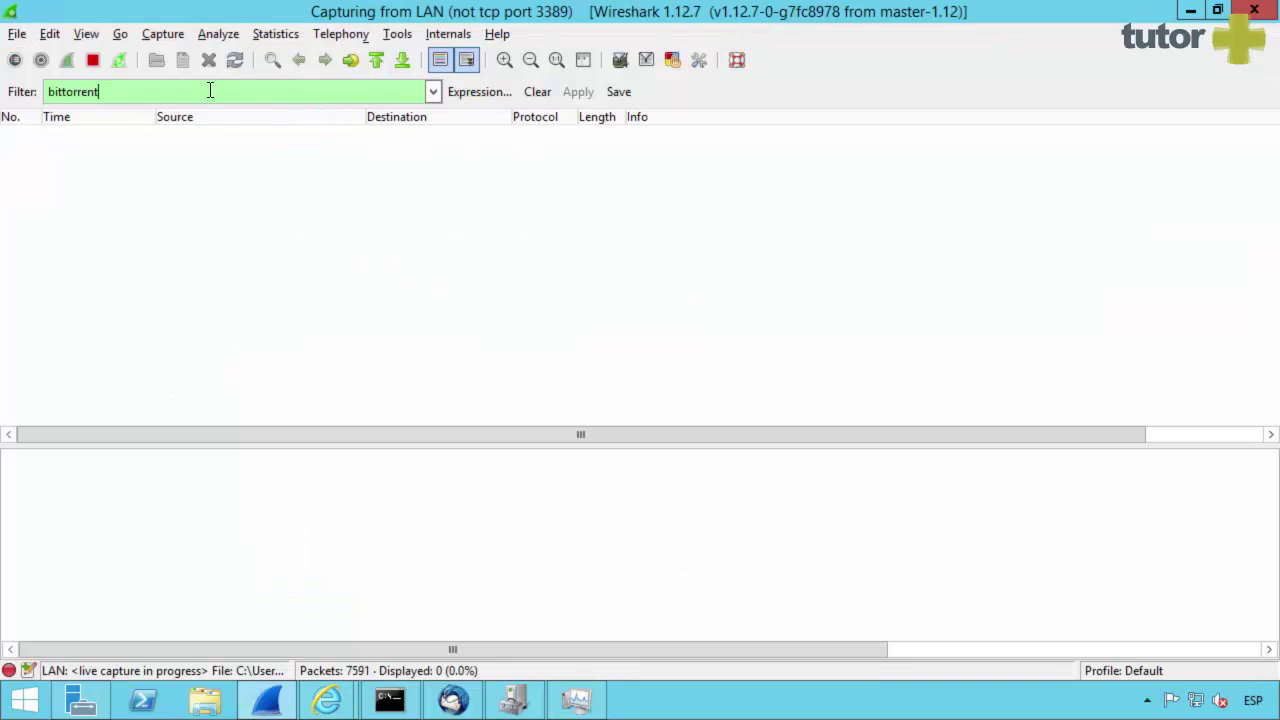
drag(209, 89, 36, 90)
key(BackSpace)
key(Return)
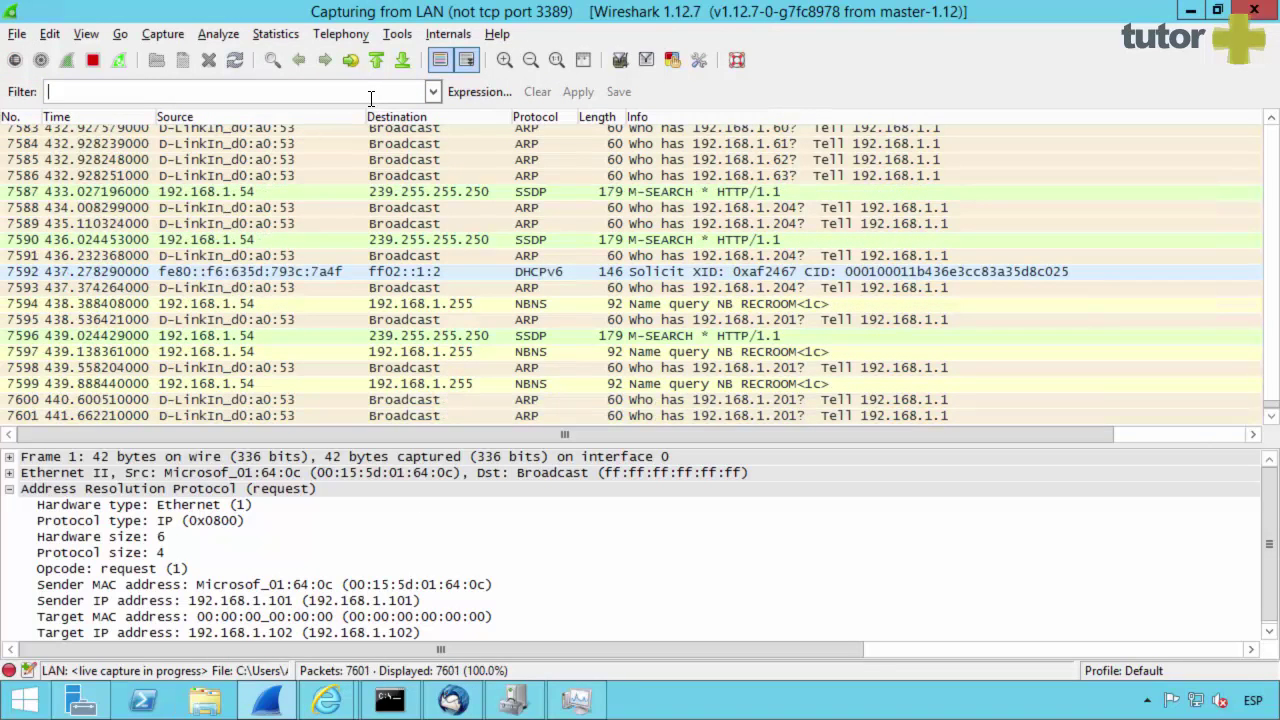
text(arp)
key(Return)
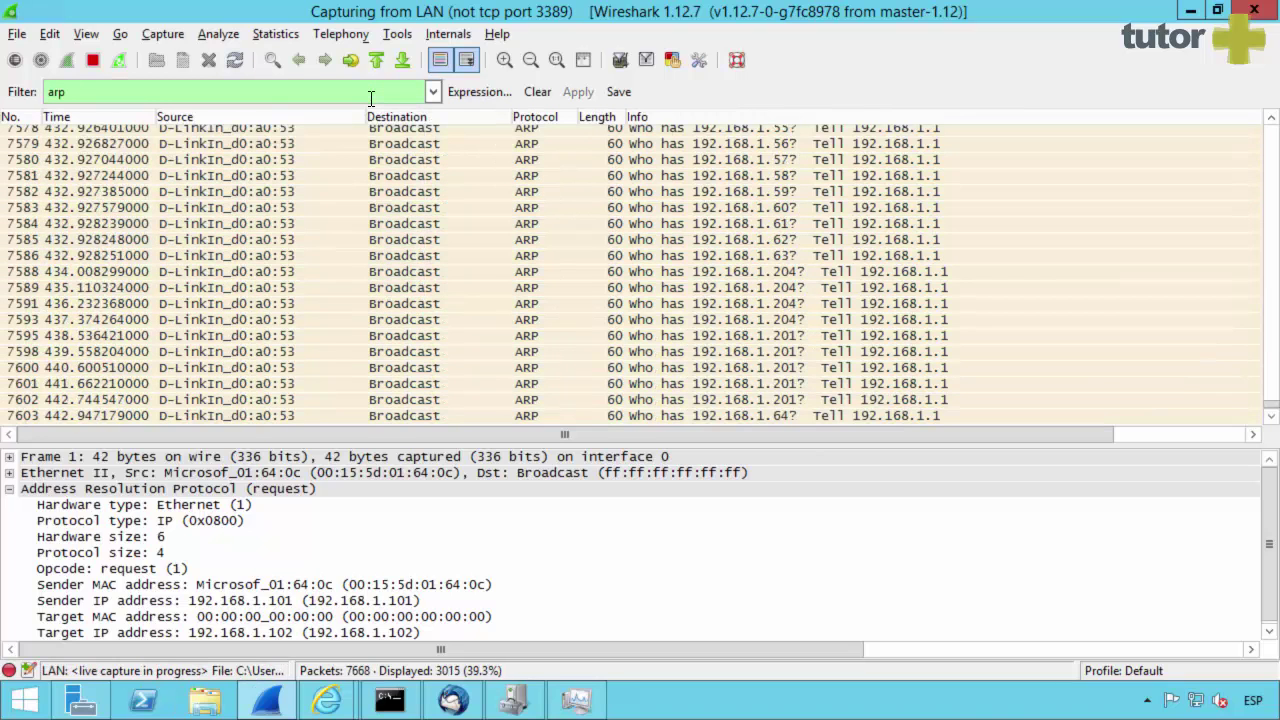
- Examine the ARP requests in the packet list, comparing the sender and target addresses of several consecutive packets
click(613, 305)
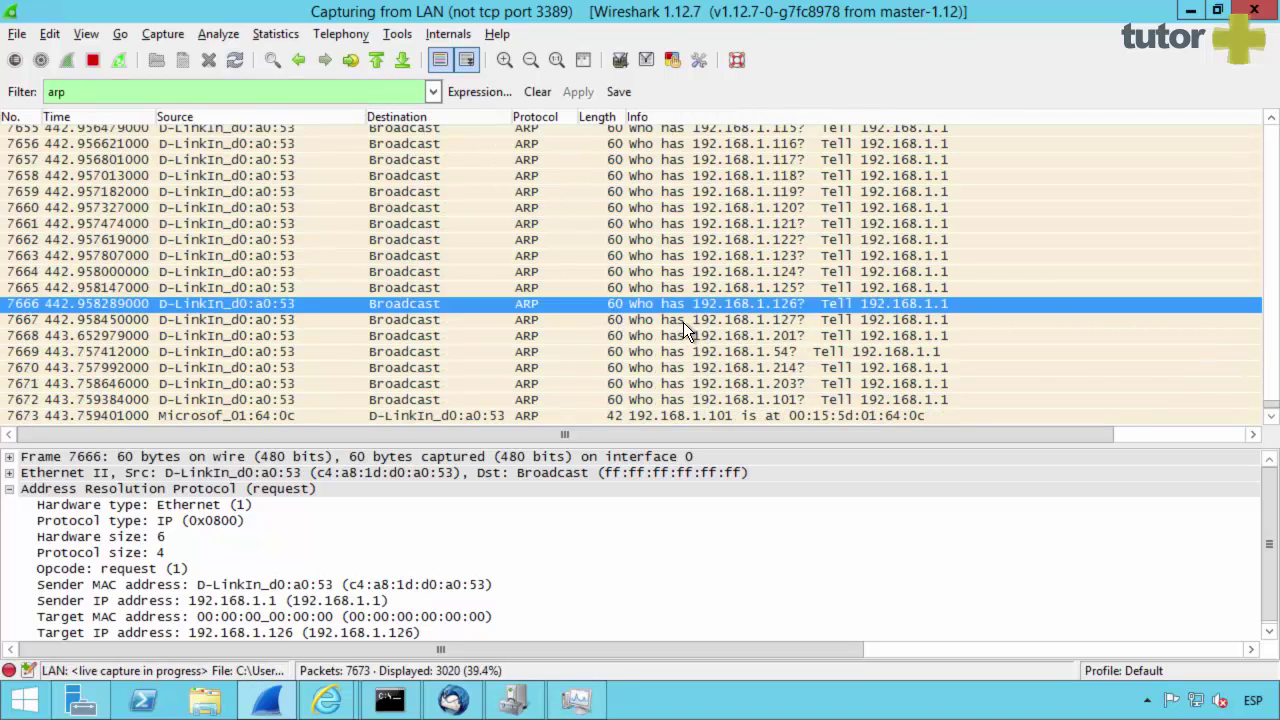
click(747, 223)
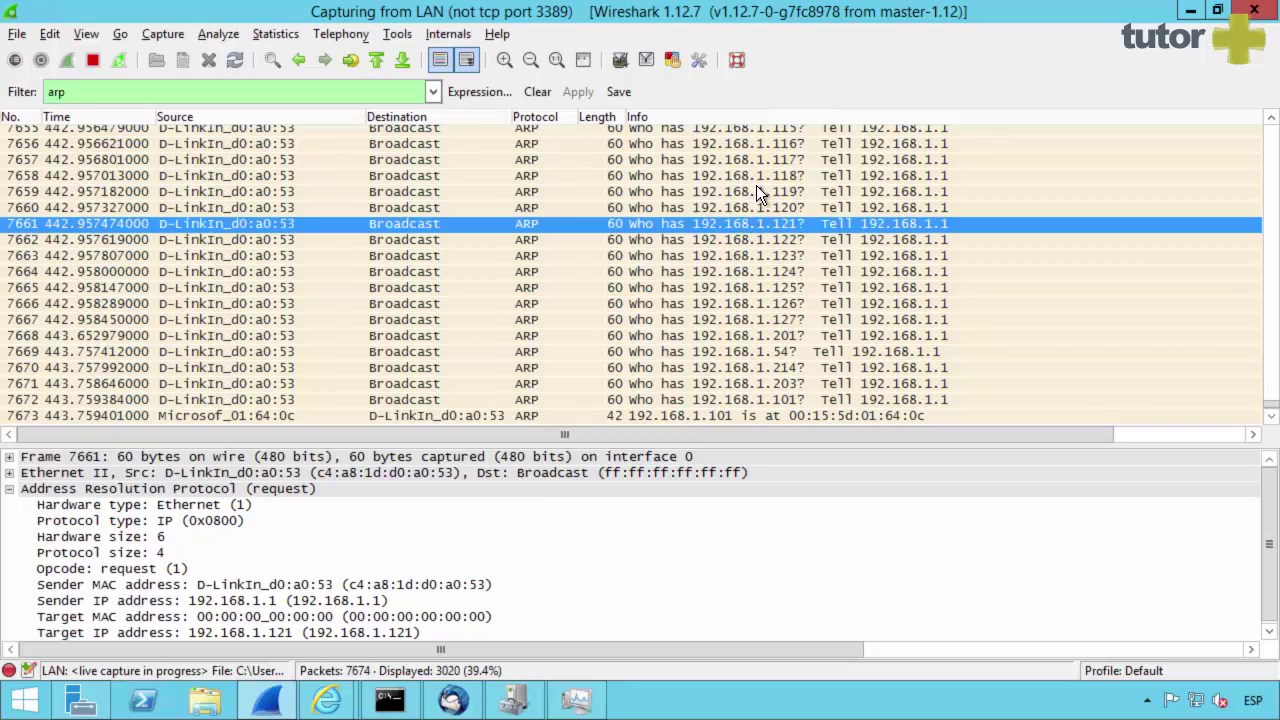
click(758, 189)
key(Down)
key(Down)
key(Down)
key(Down)
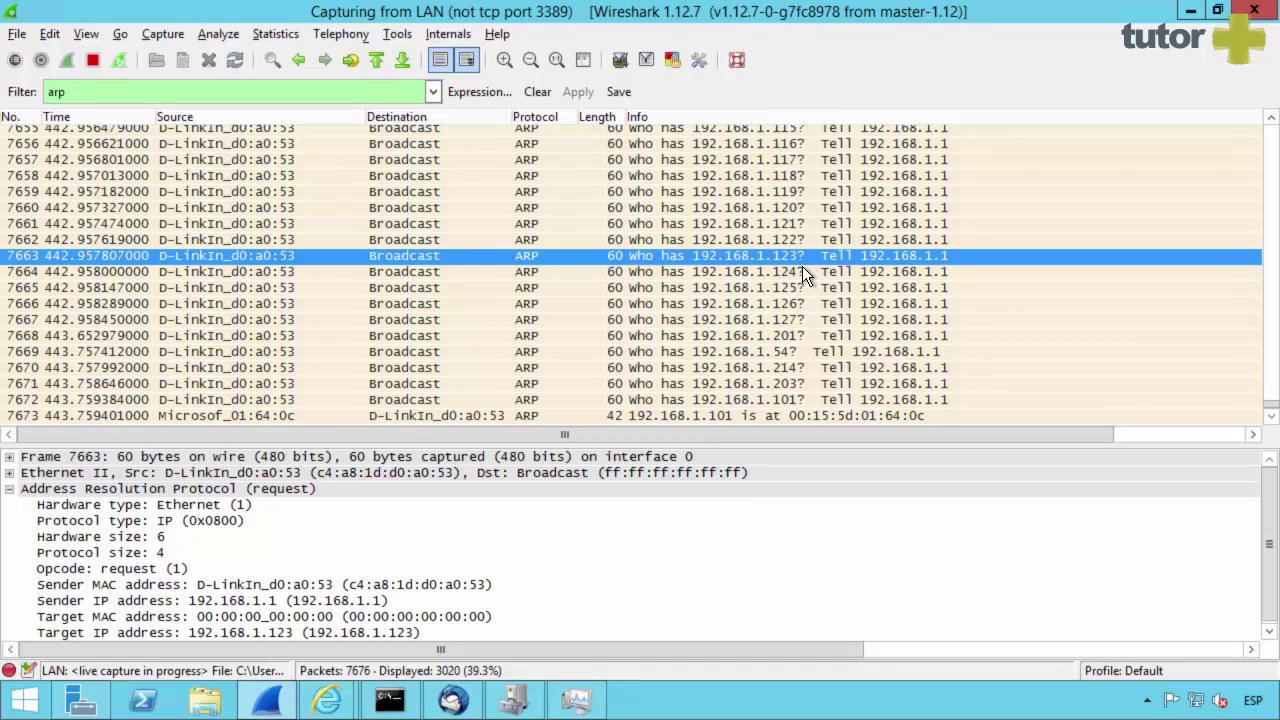
key(Down)
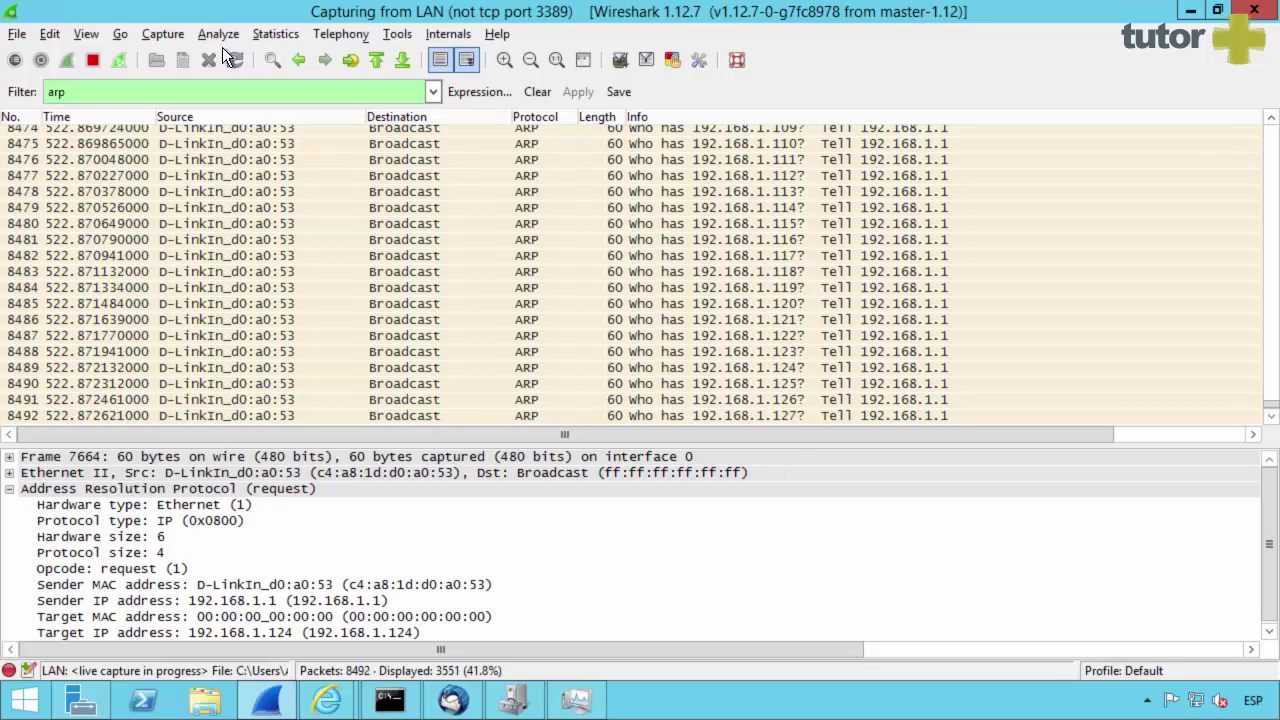
- Review the Ethernet endpoint statistics of the LAN capture and close them
click(266, 33)
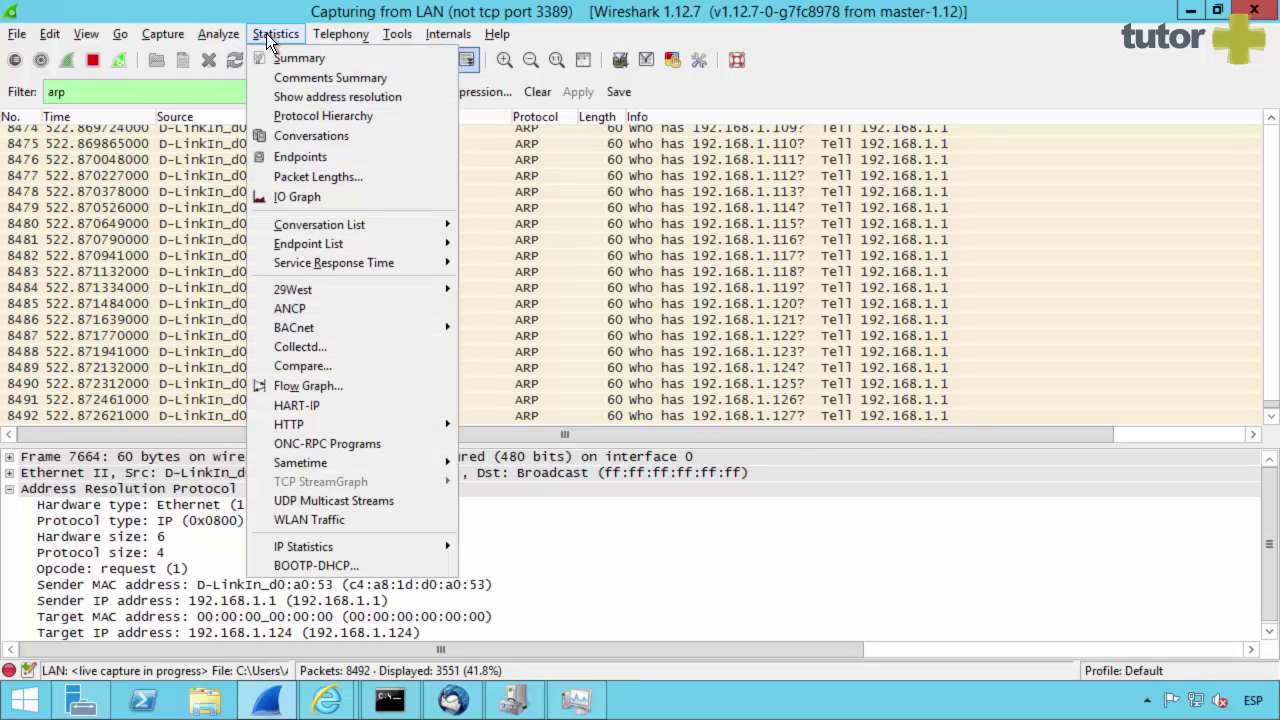
click(321, 157)
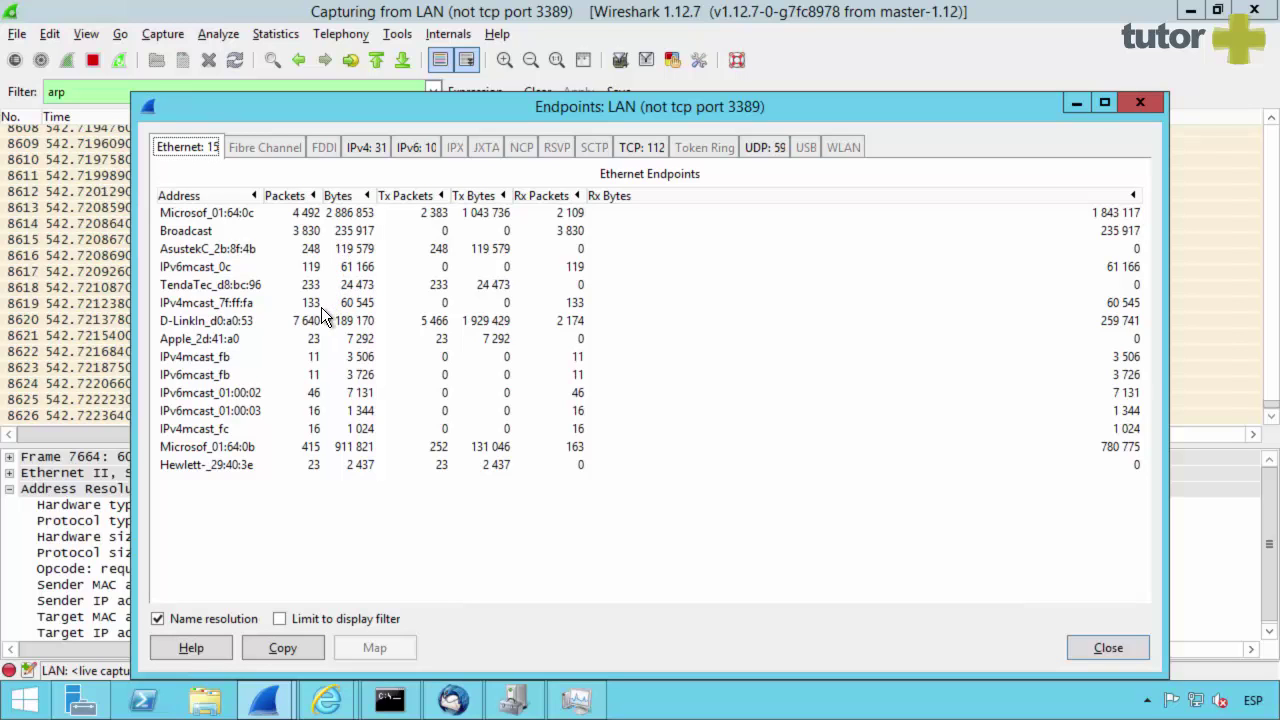
click(1138, 104)
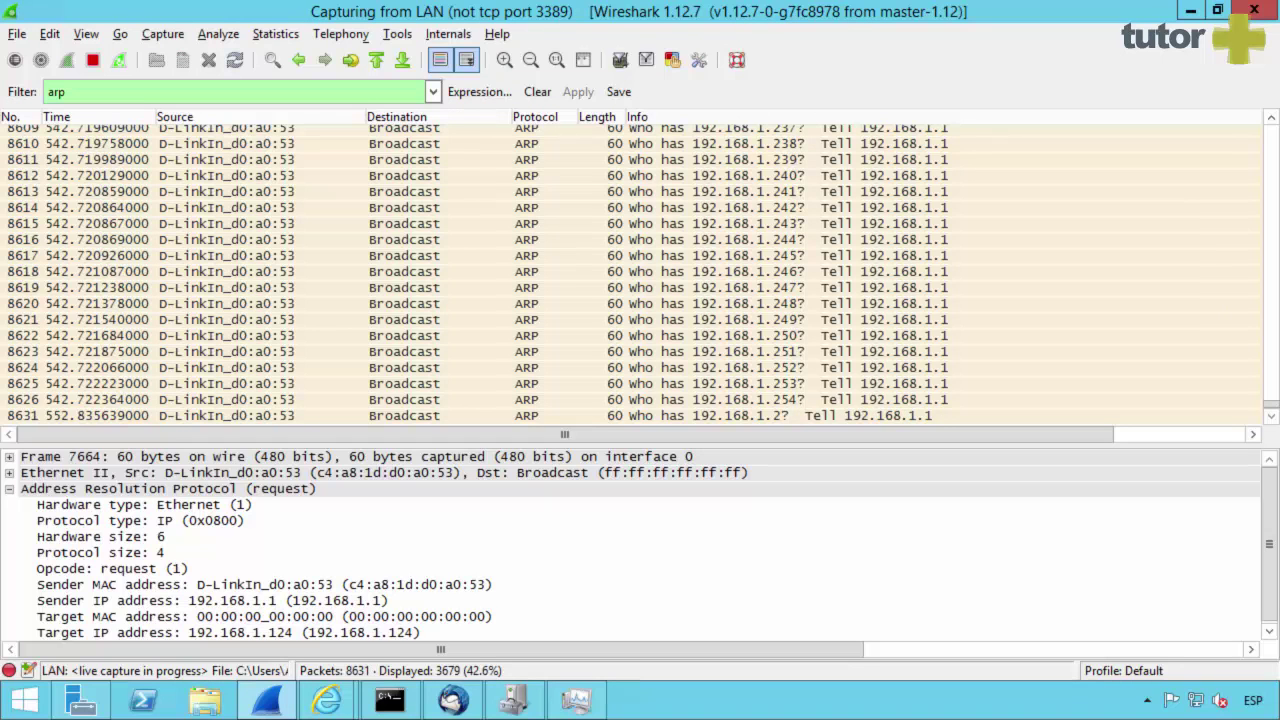
- Leave the remote desktop session and show the Clase Maestra page's comments in the local Firefox browser
mouse_move(558, 8)
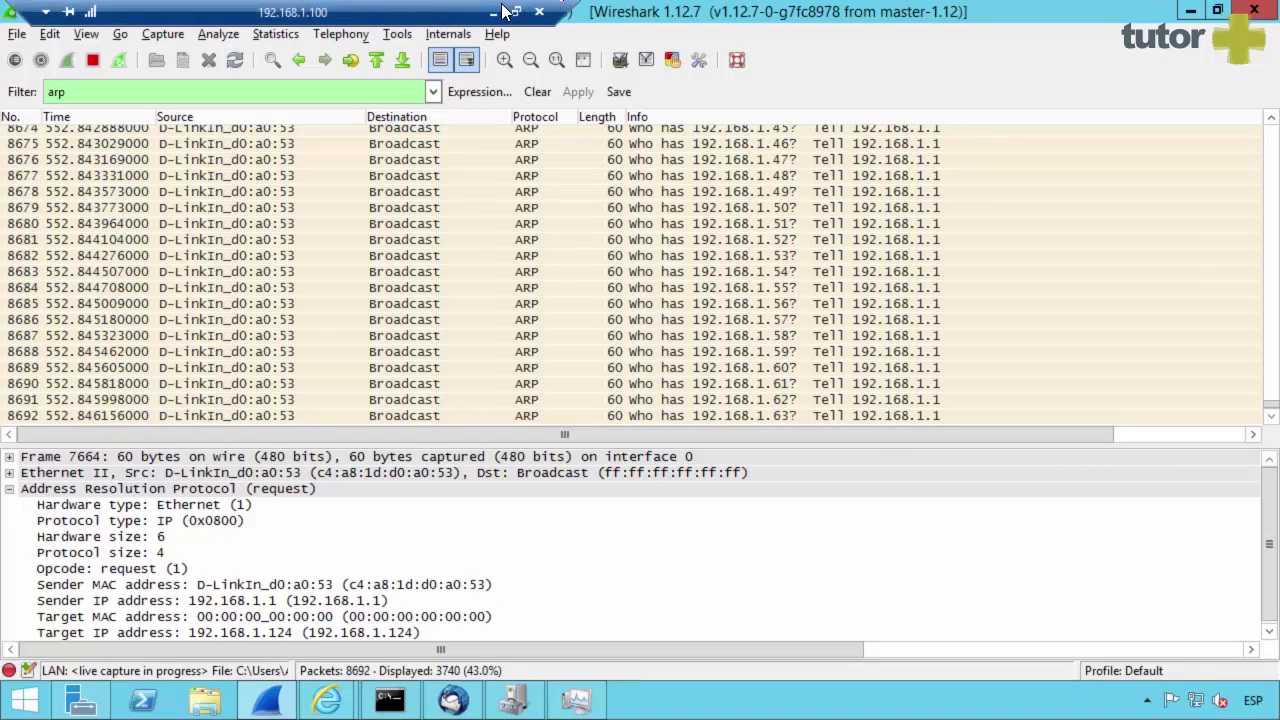
click(503, 10)
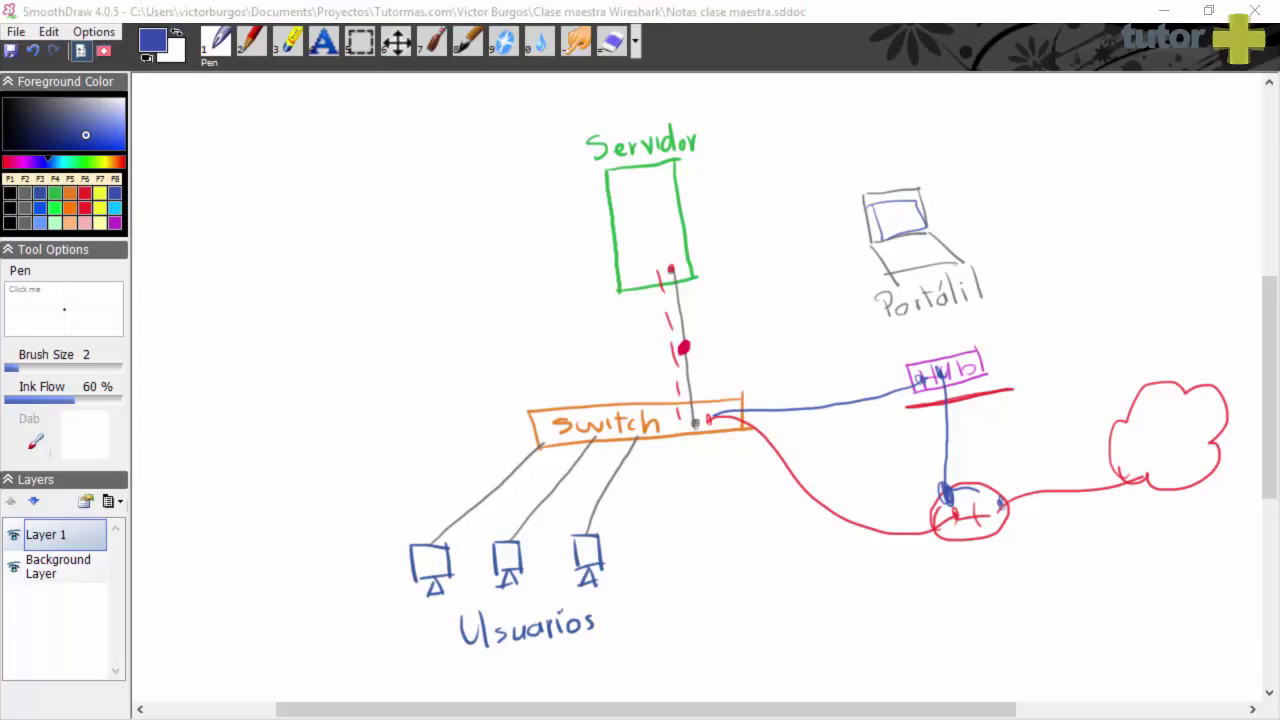
key(alt+Tab)
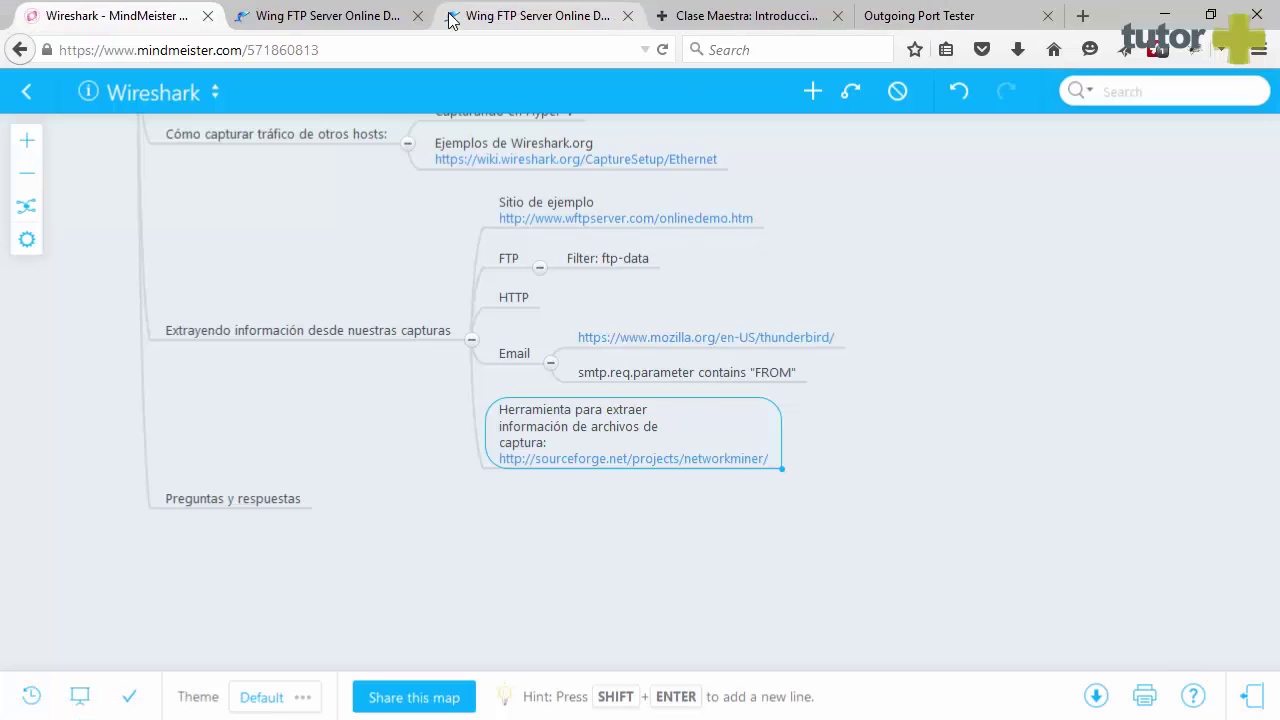
click(730, 16)
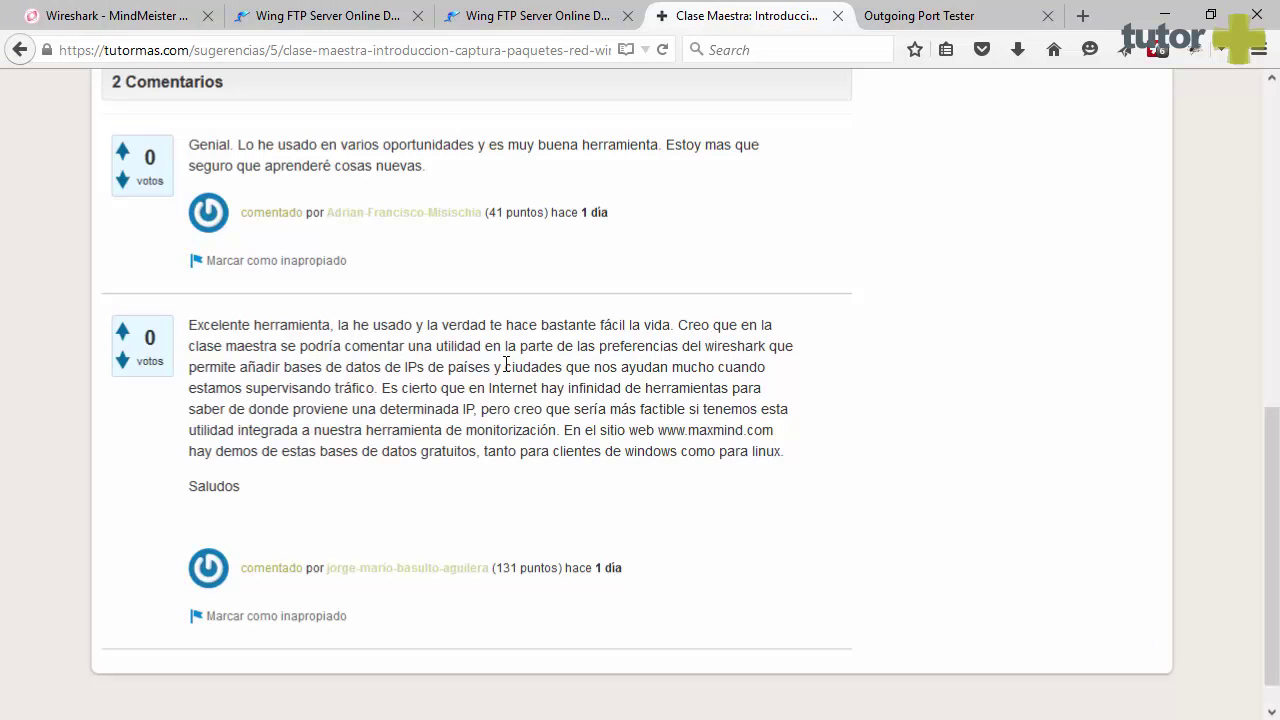
drag(506, 366, 650, 455)
click(744, 446)
drag(667, 431, 793, 447)
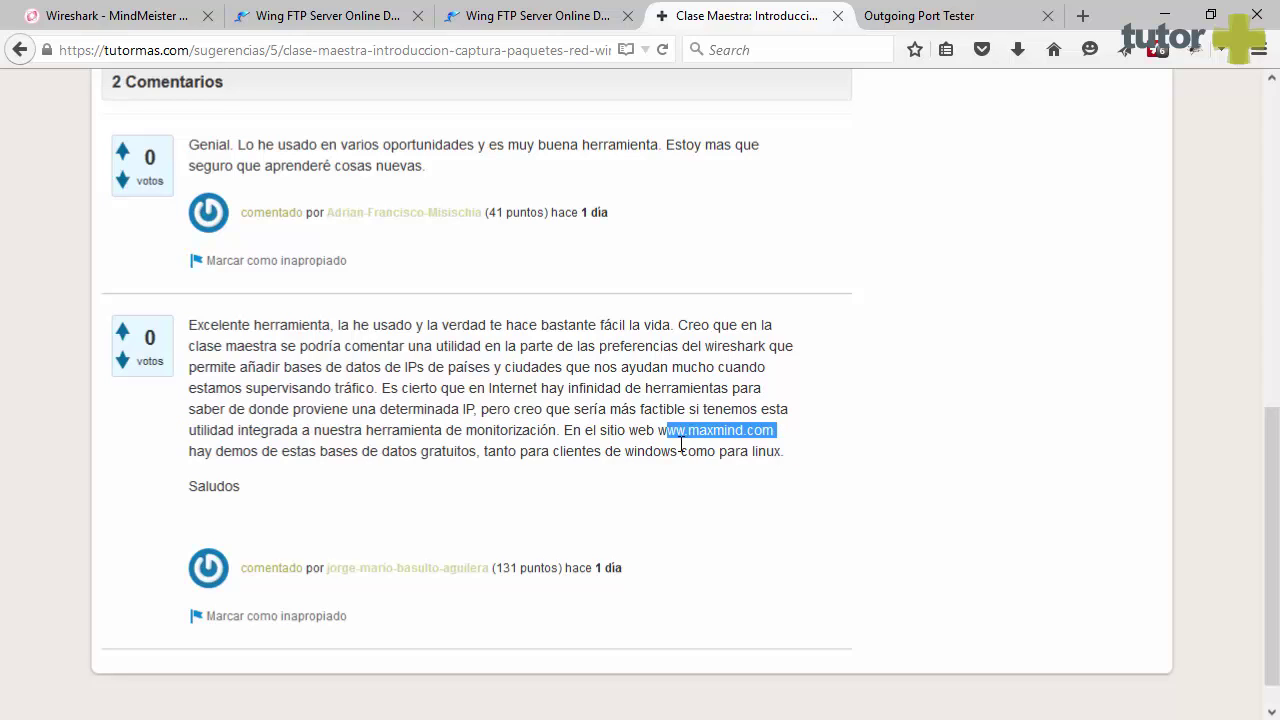
drag(659, 432, 775, 437)
click(680, 432)
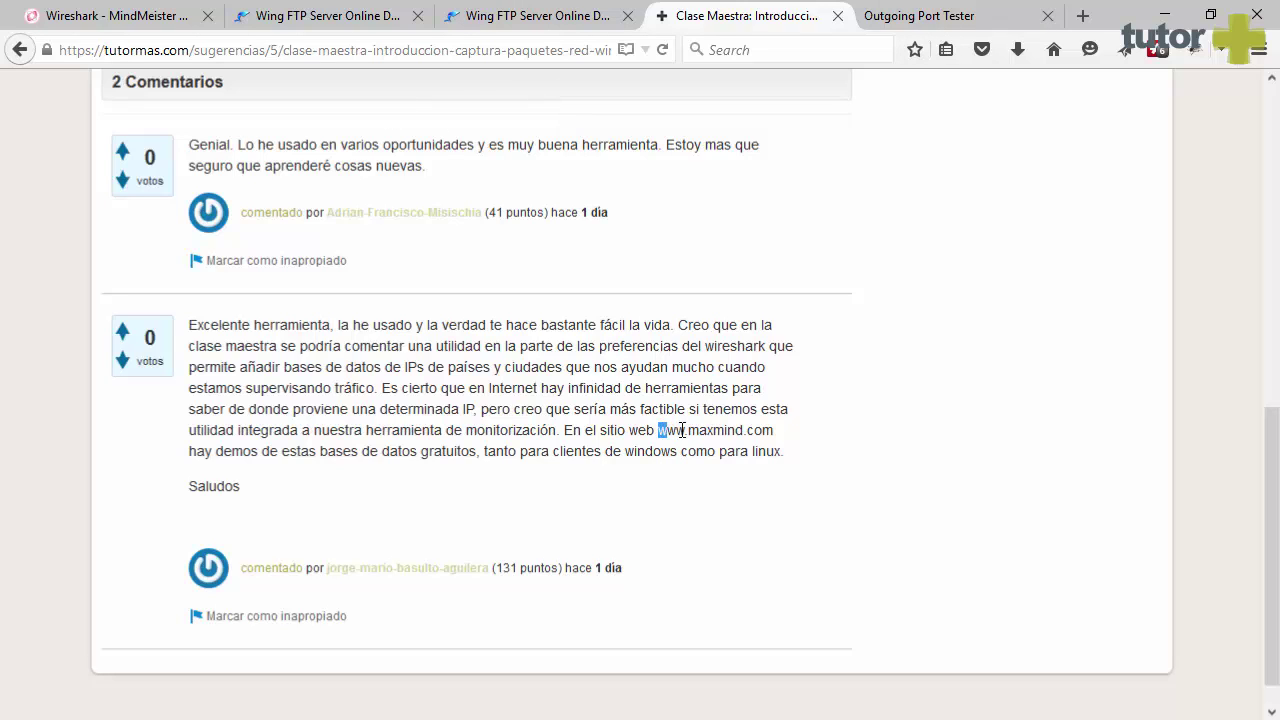
drag(682, 430, 767, 430)
right_click(763, 430)
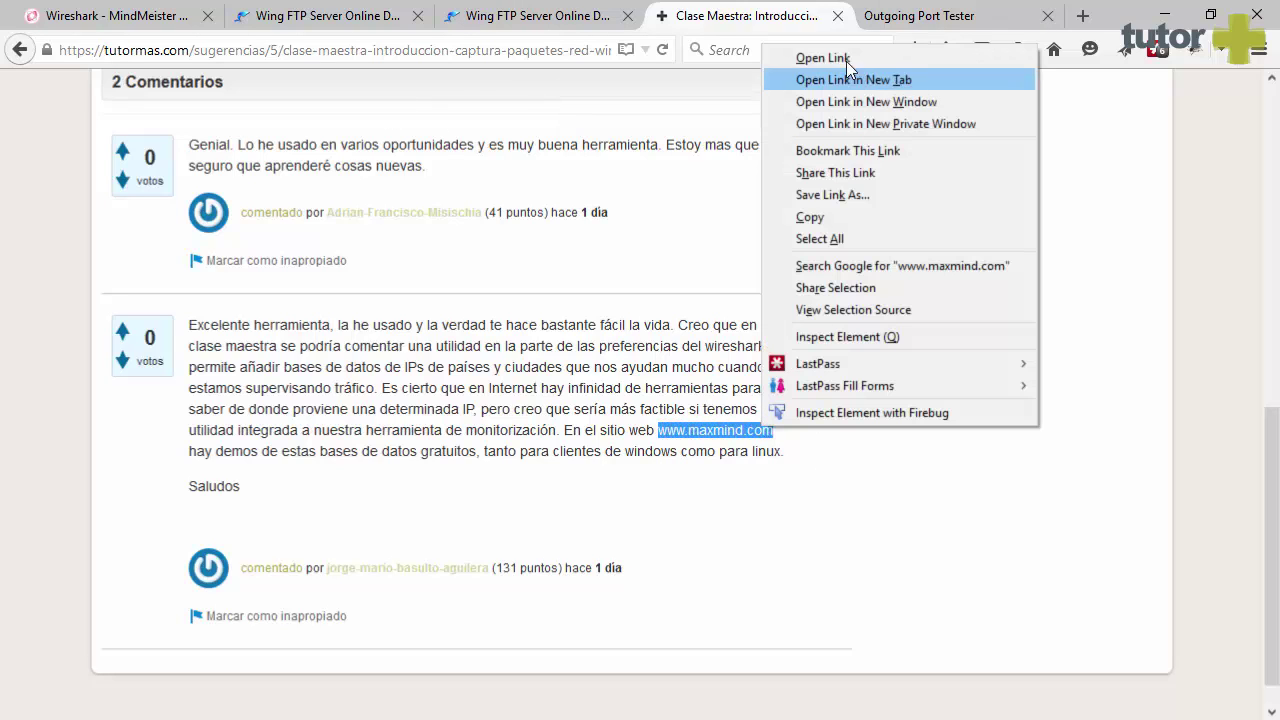
click(838, 214)
click(950, 17)
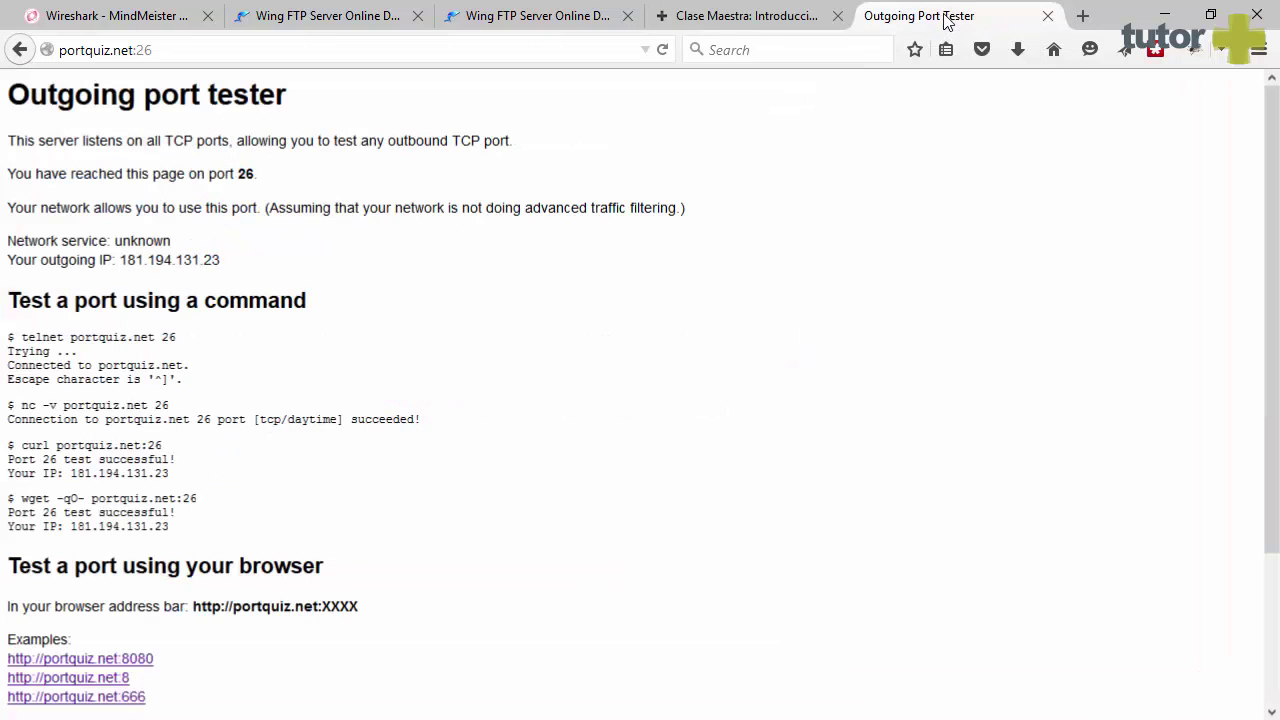
click(358, 47)
key(ctrl+v)
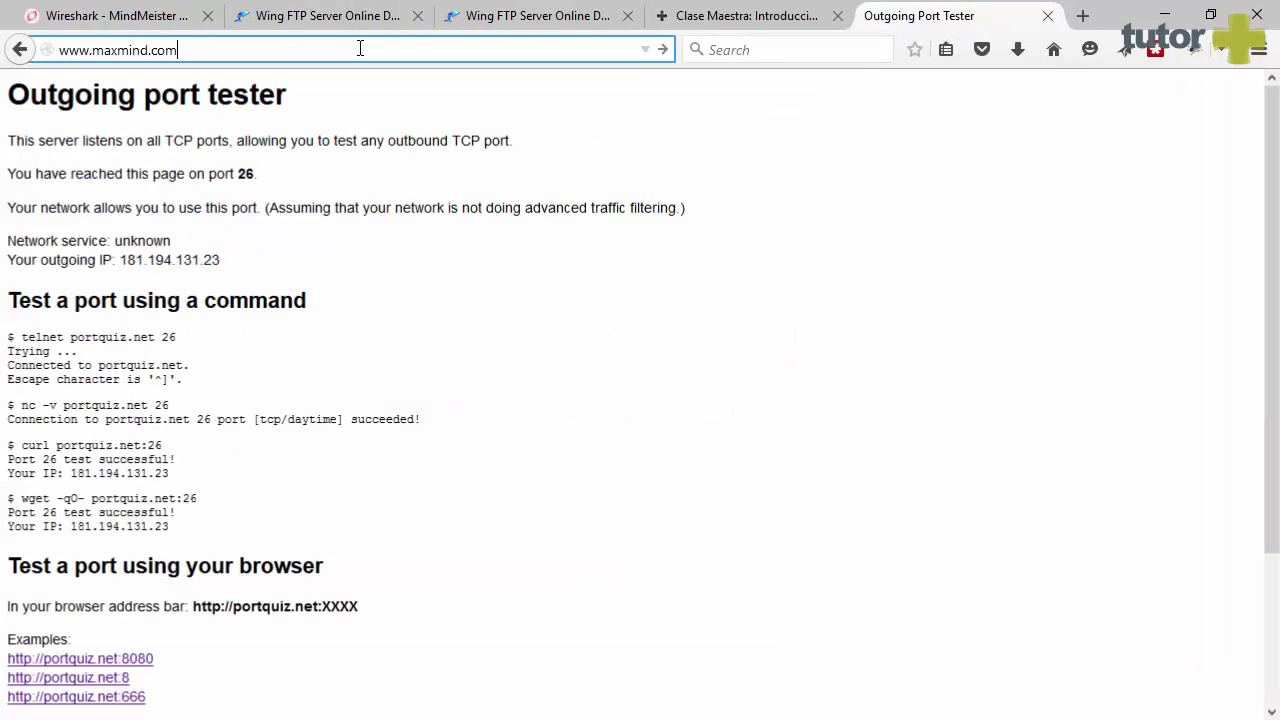
key(Return)
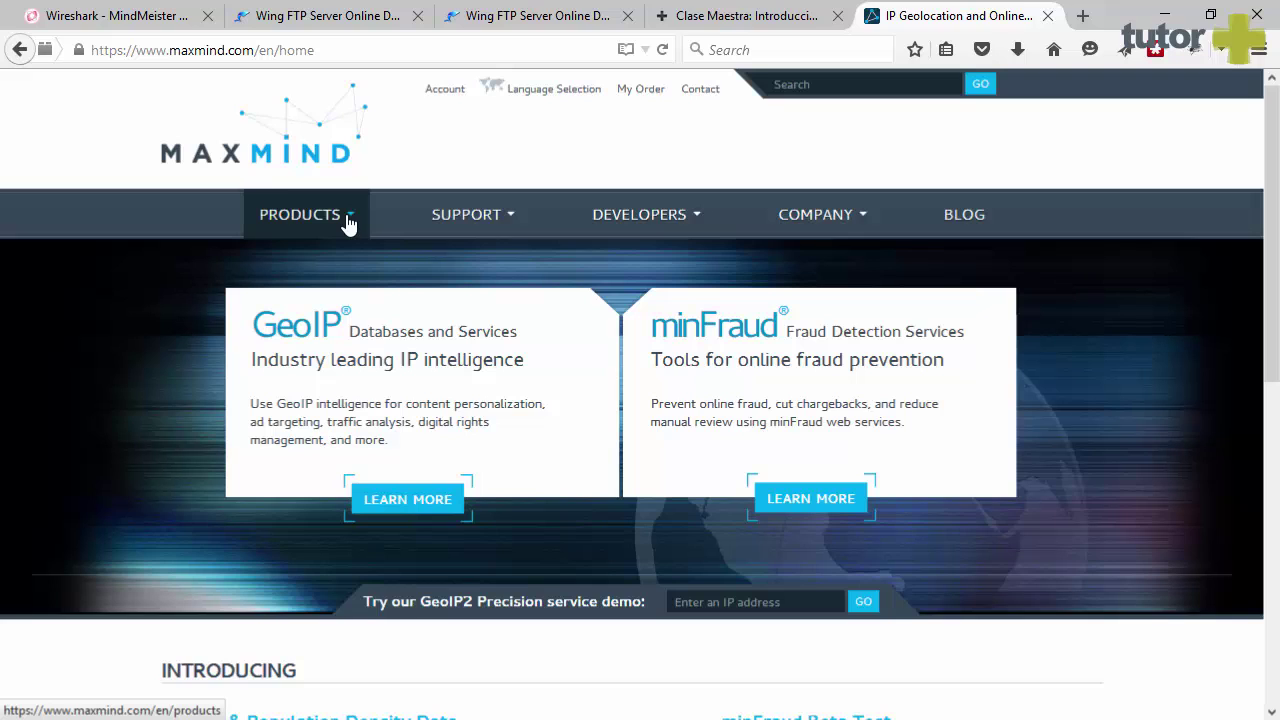
mouse_move(347, 222)
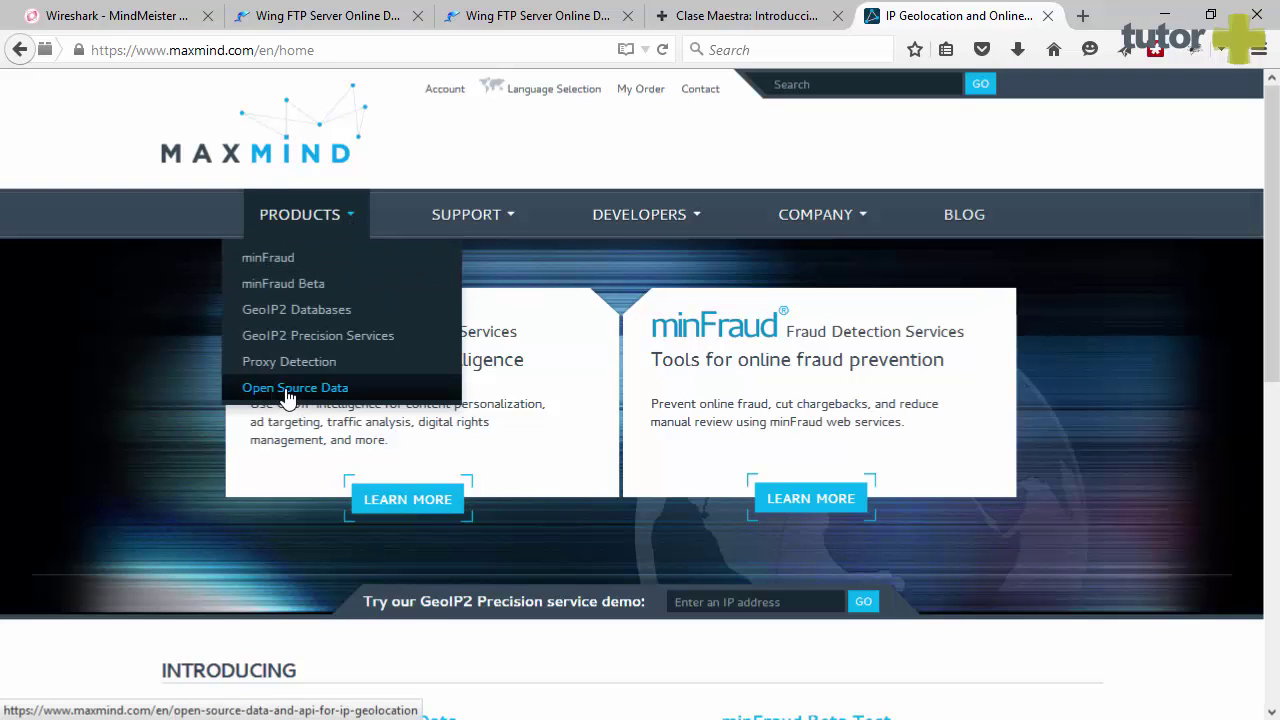
click(286, 390)
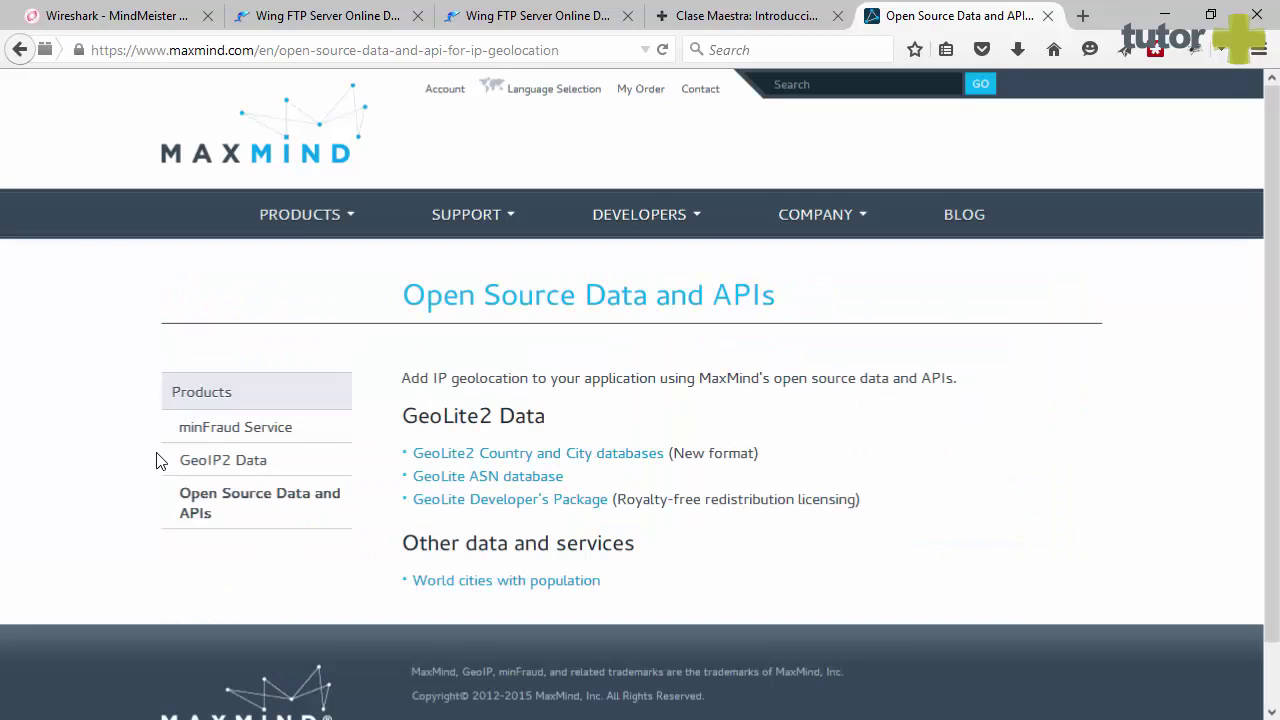
- Examine the GeoIP2 Data page and the GeoIP2 Country Database page for pricing, features and available formats
click(230, 467)
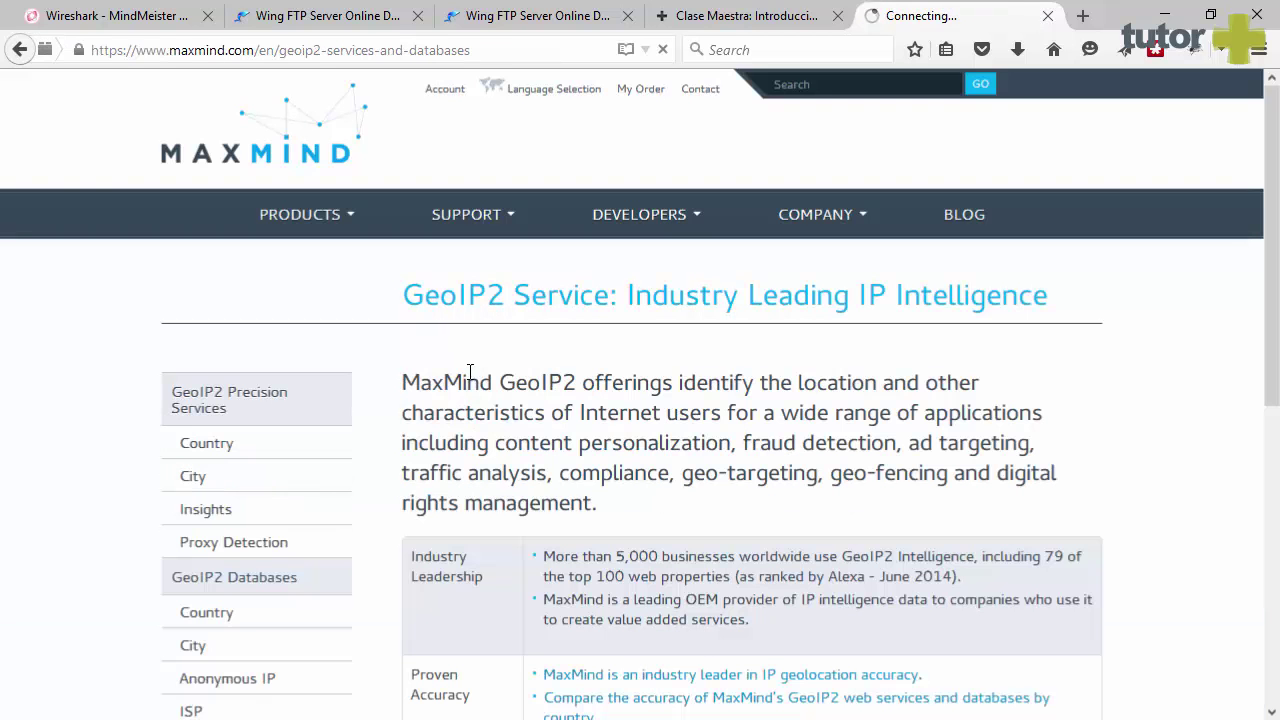
scroll(449, 376, down, 5)
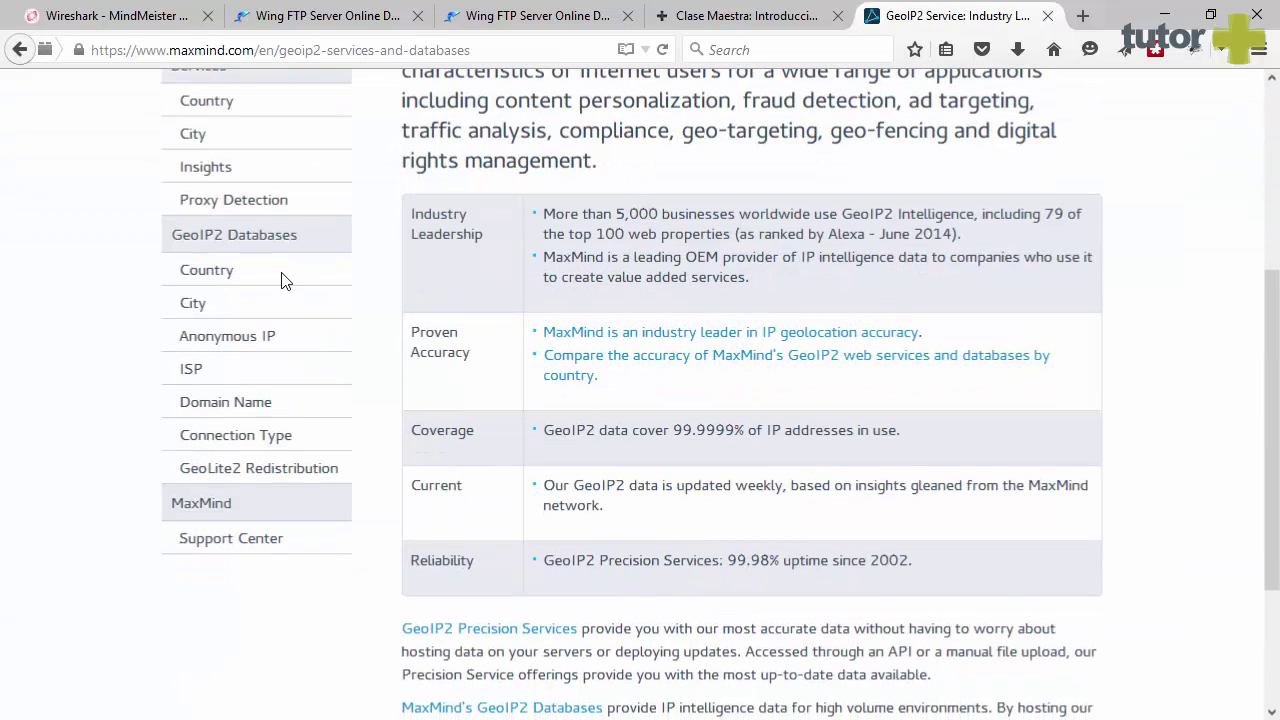
click(201, 280)
scroll(560, 340, down, 6)
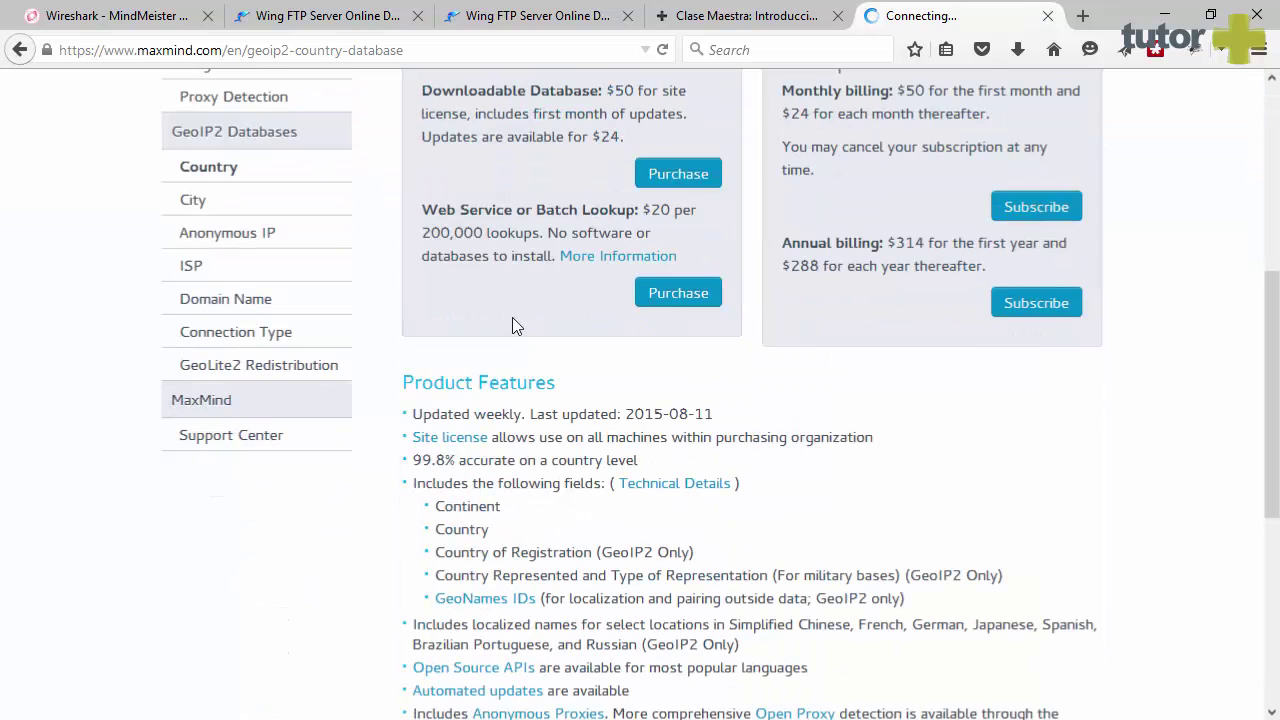
scroll(500, 336, down, 4)
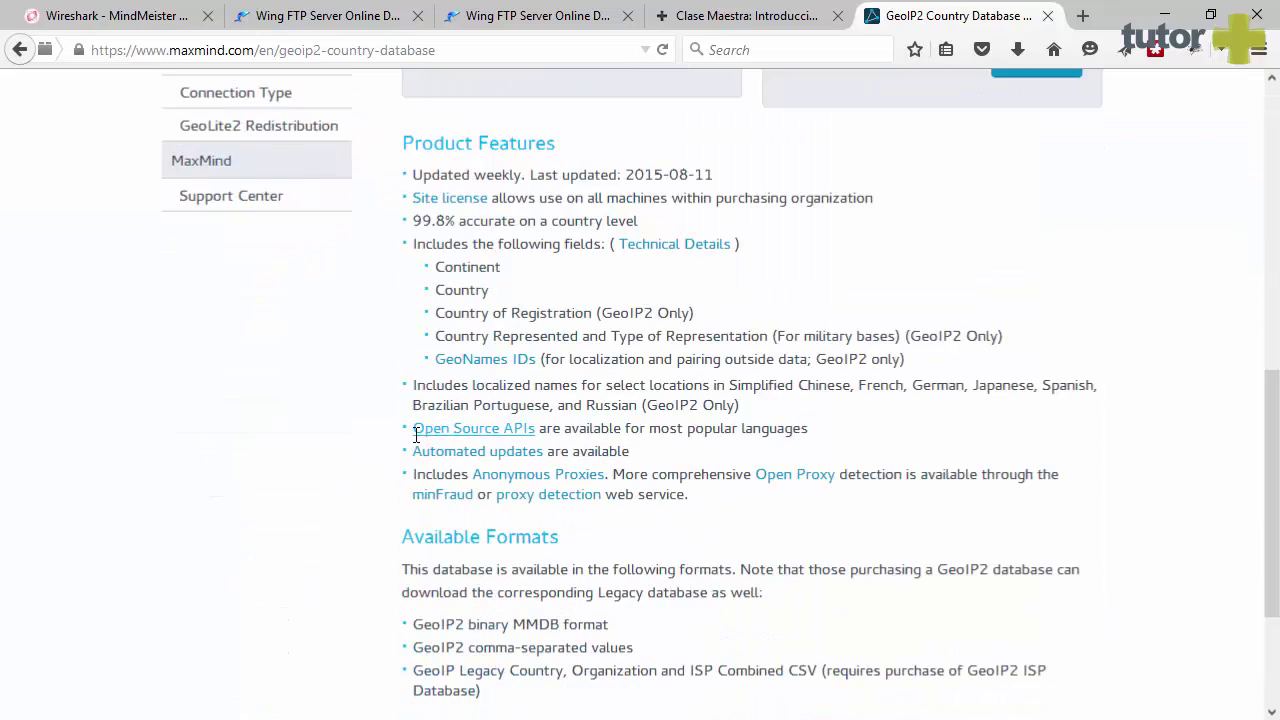
scroll(405, 425, down, 4)
scroll(390, 380, up, 10)
scroll(340, 420, up, 6)
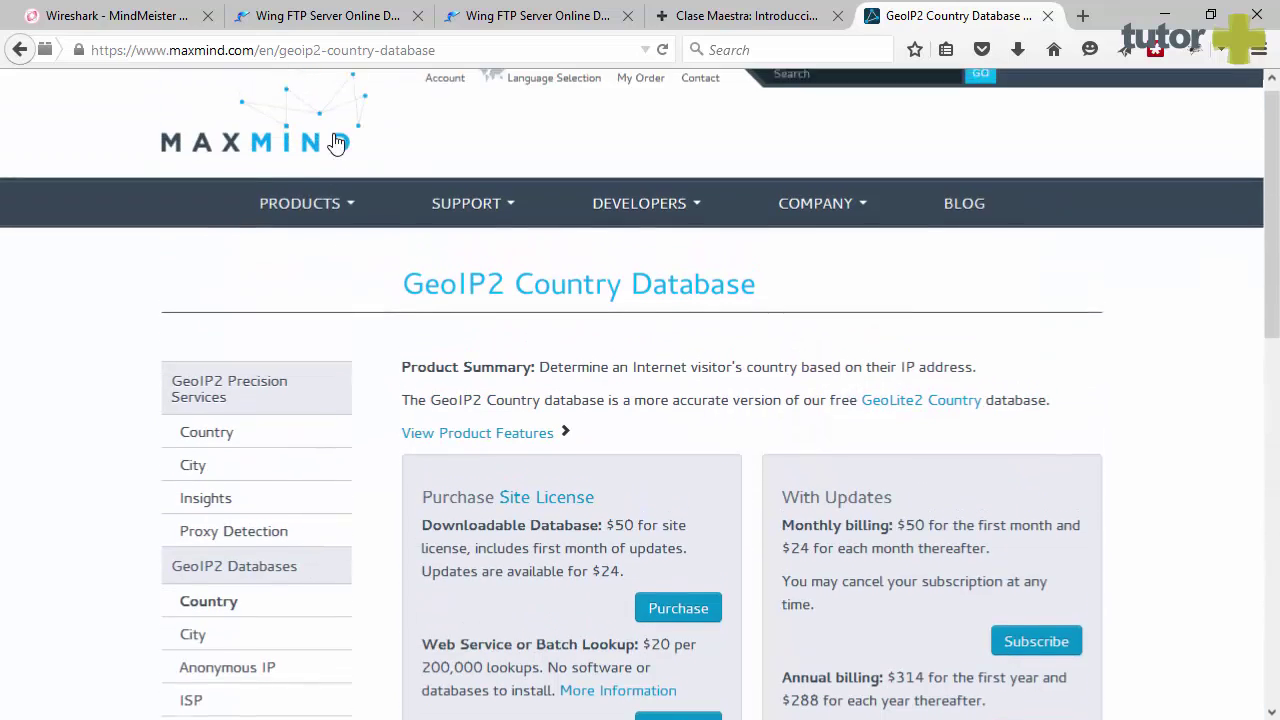
- Examine the GeoIP2 Databases overview page and its comparison tables of database types and license fees
mouse_move(336, 250)
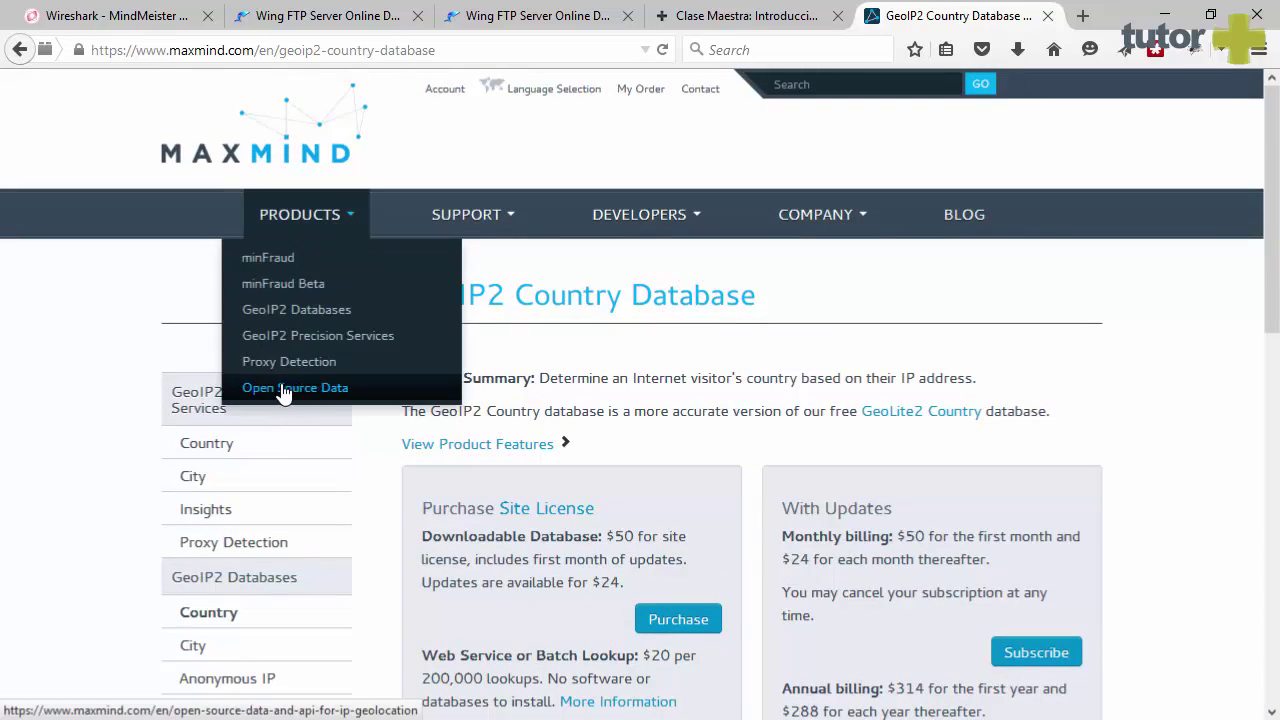
click(284, 309)
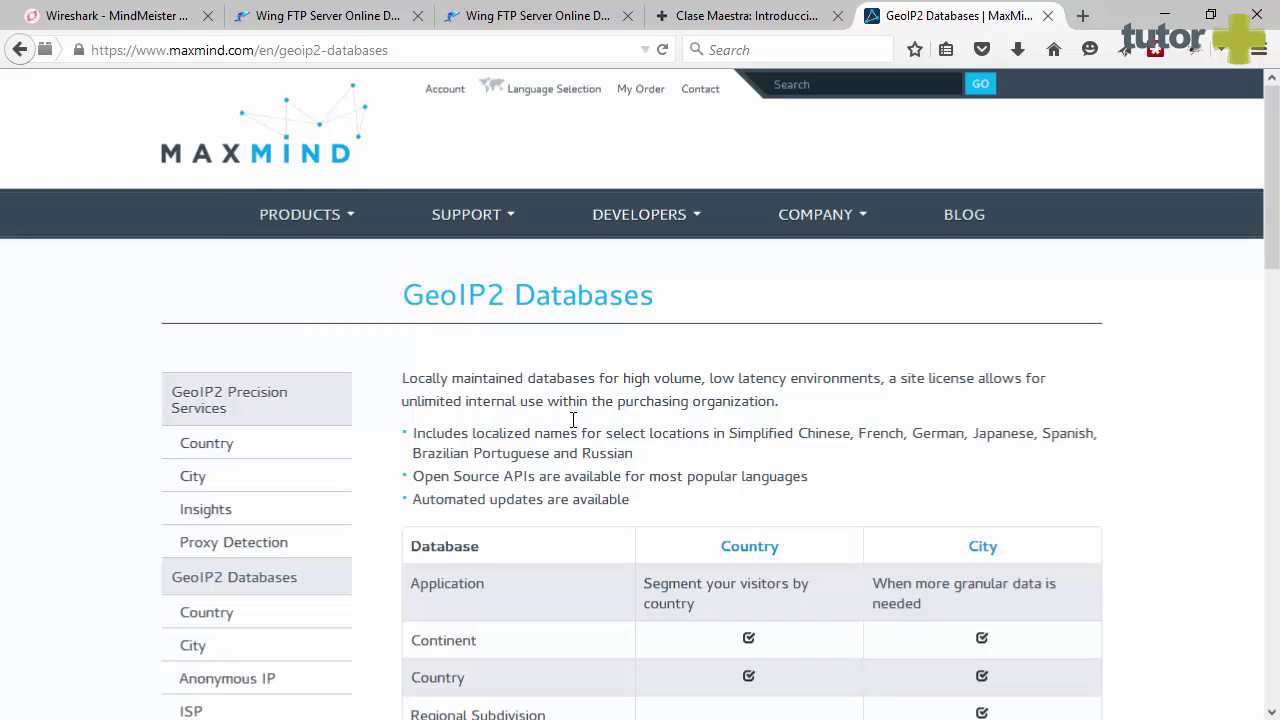
scroll(573, 419, down, 4)
scroll(530, 452, down, 10)
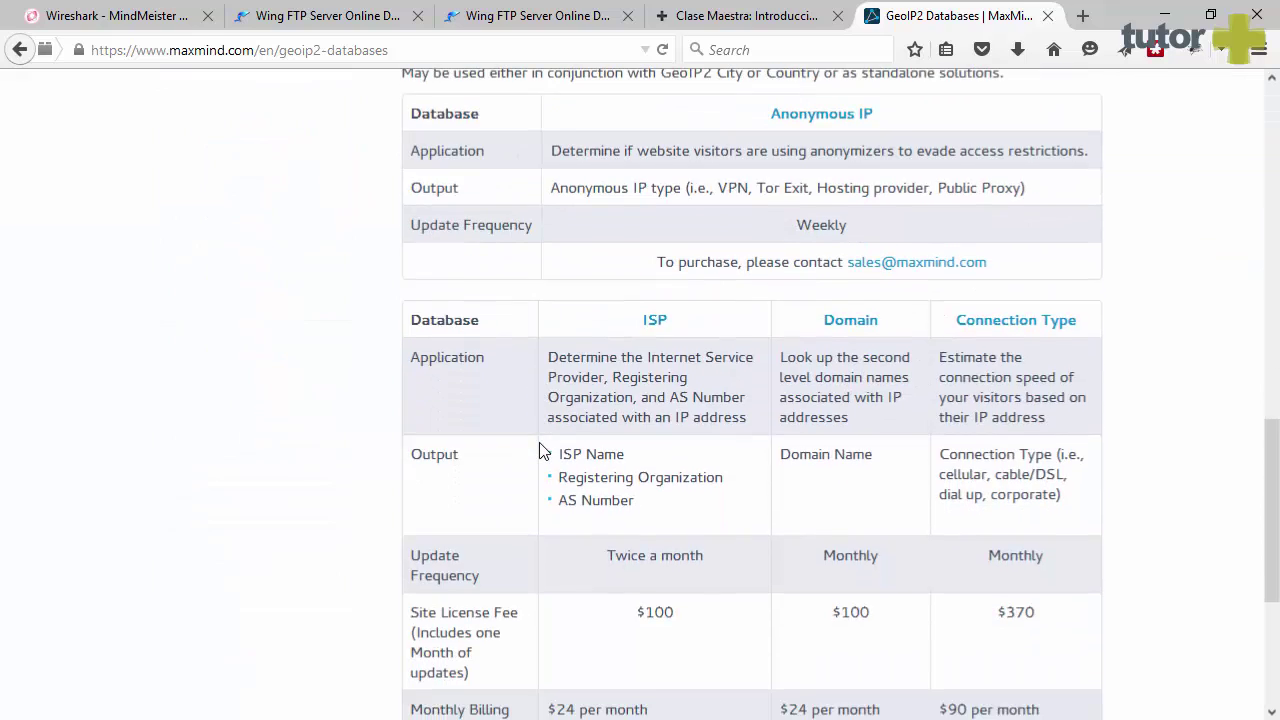
scroll(537, 449, up, 15)
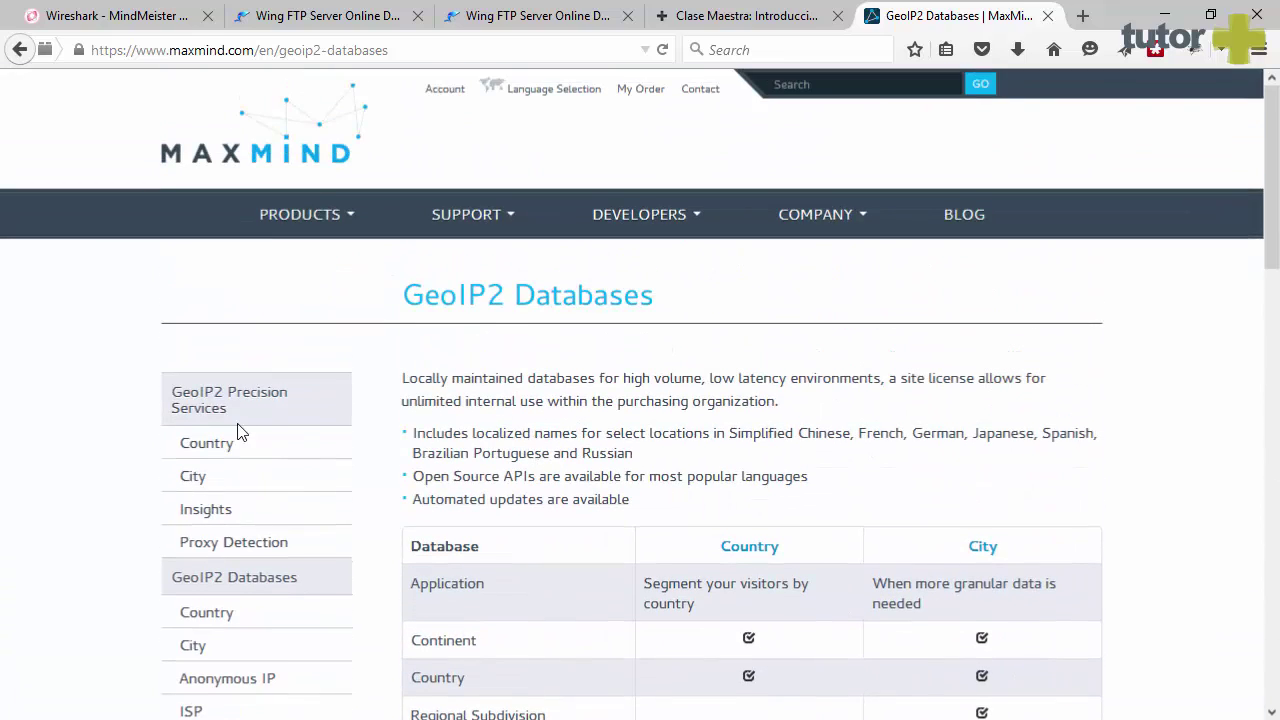
scroll(126, 466, down, 1)
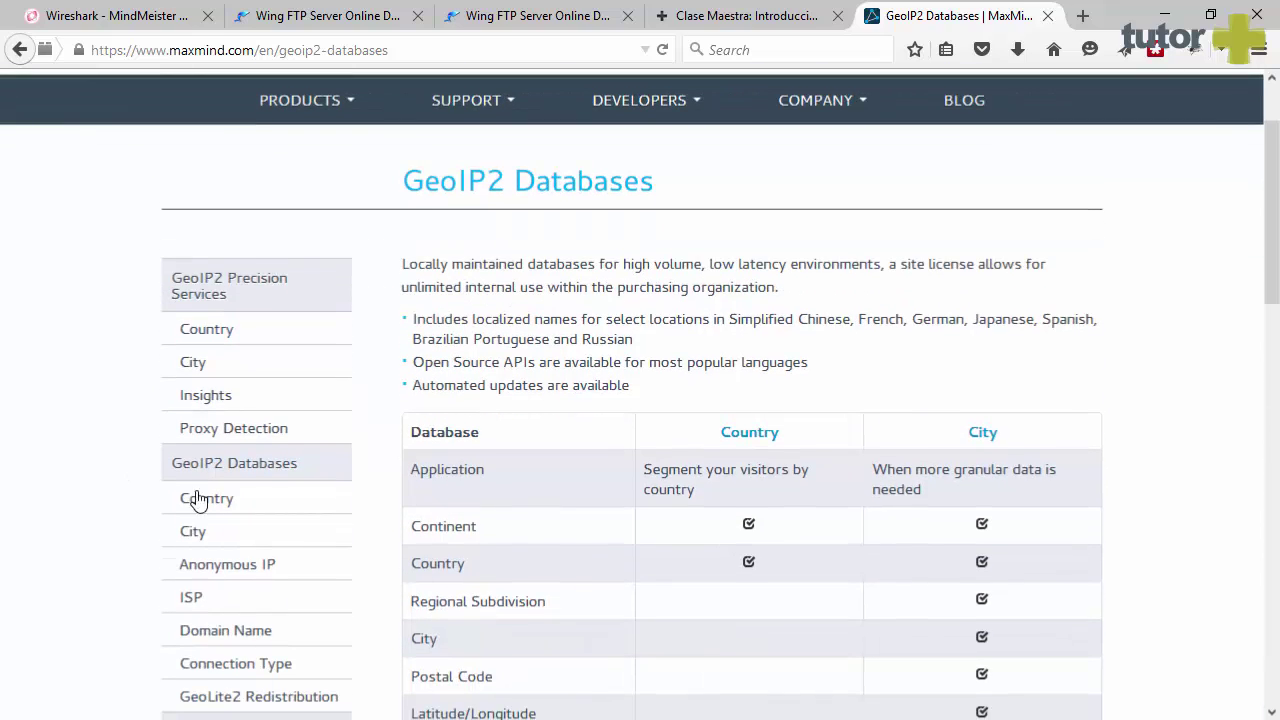
- Reopen MaxMind's Open Source Data page and replace it with the copied dev.maxmind.com/geoip/legacy/geolite/ address
mouse_move(316, 94)
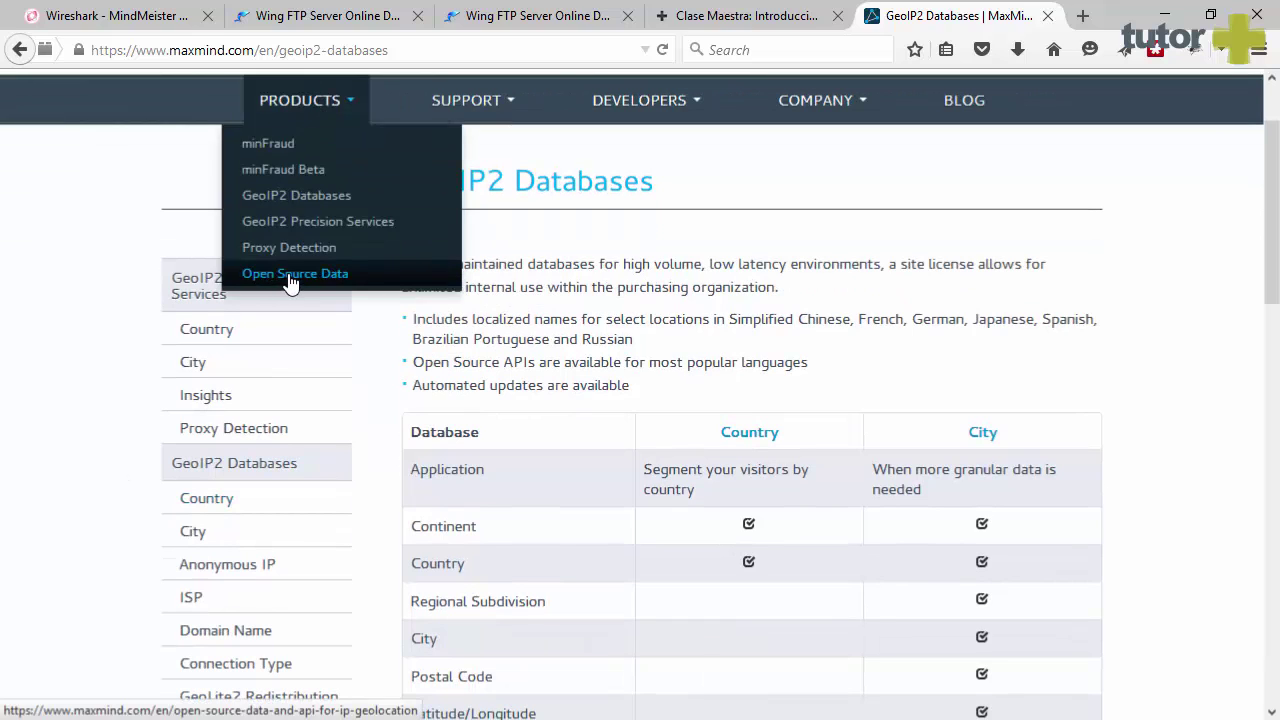
click(289, 276)
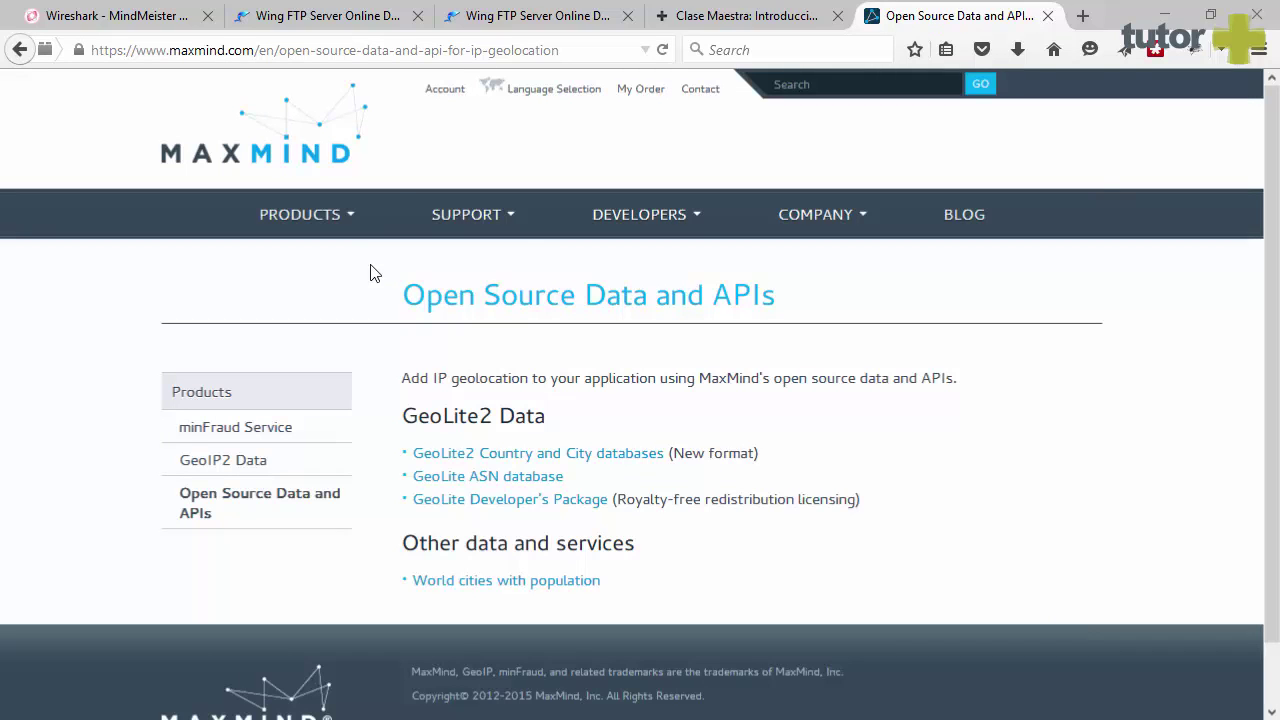
click(321, 55)
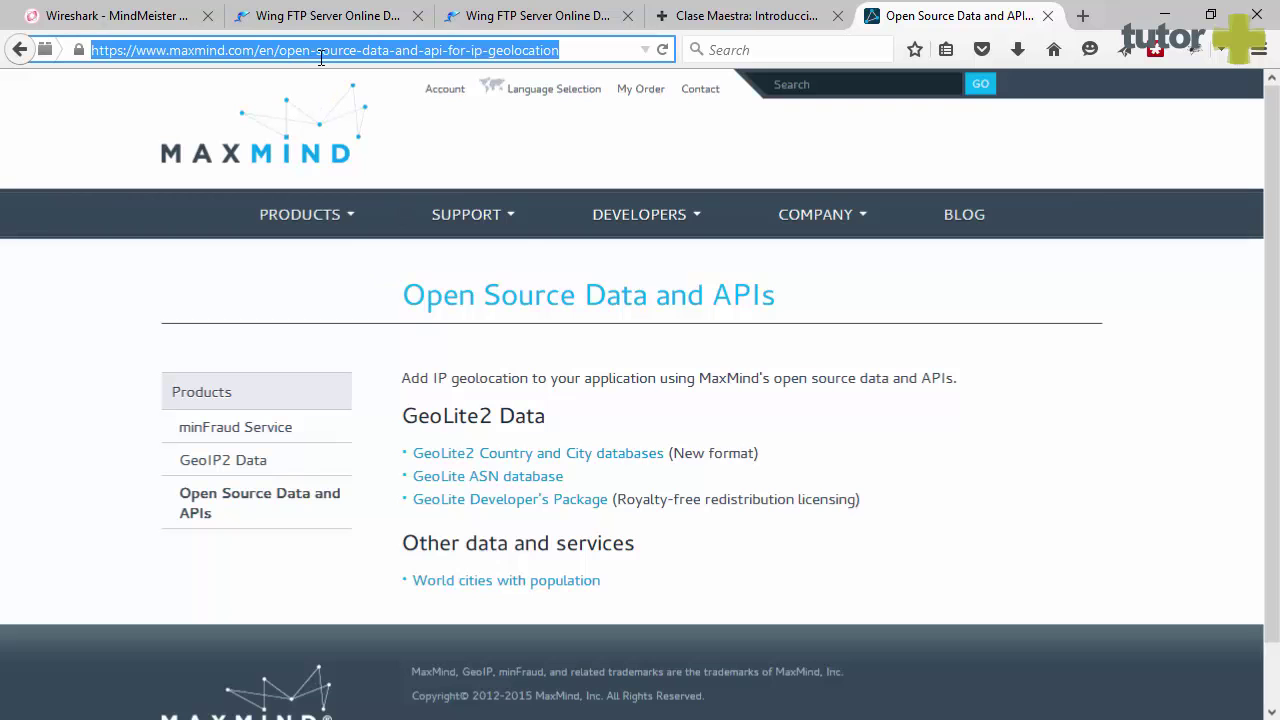
key(ctrl+v)
key(Return)
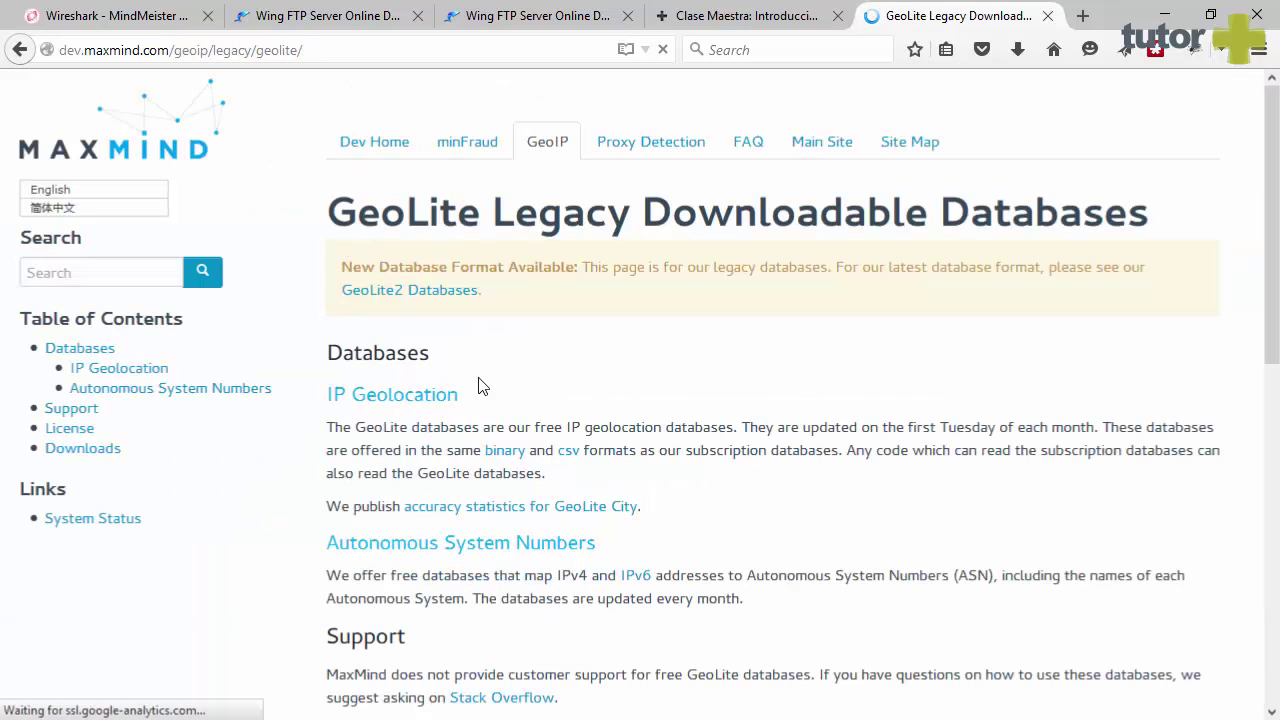
- Examine the Downloads table of the GeoLite Legacy databases, covering the Country, Country IPv6, City and ASN entries
scroll(378, 360, down, 6)
scroll(375, 356, down, 2)
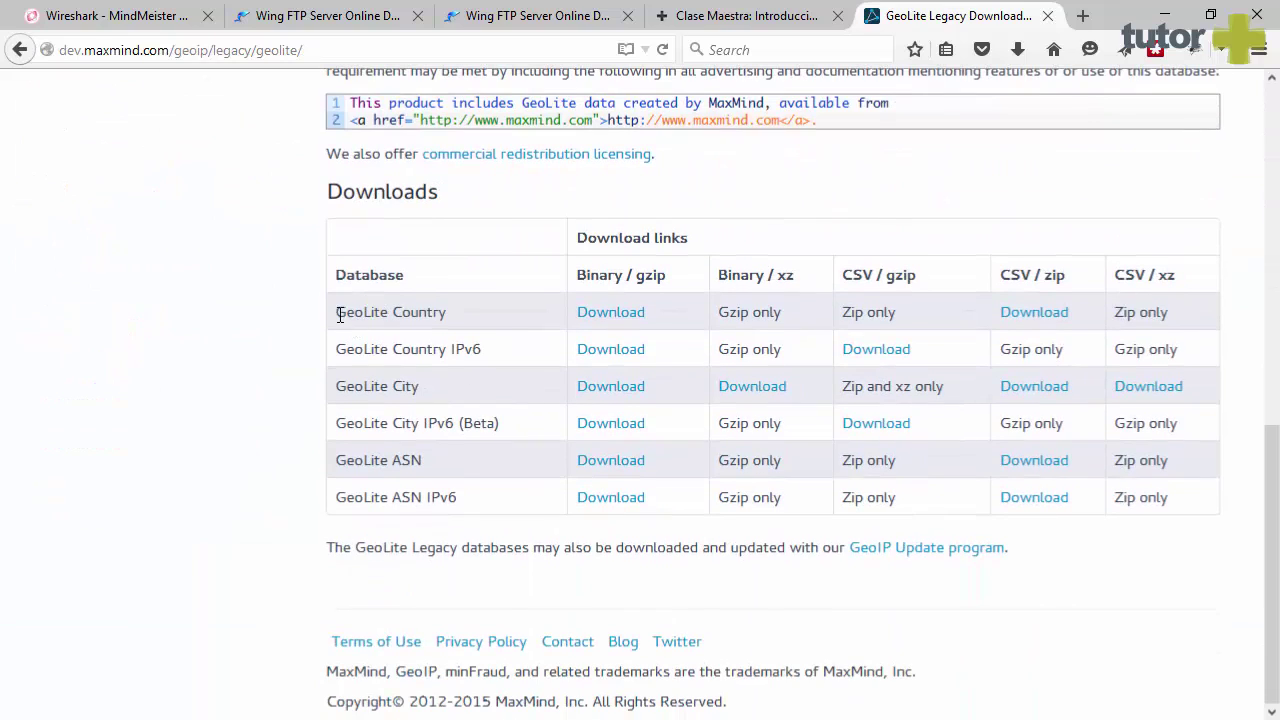
drag(338, 313, 489, 320)
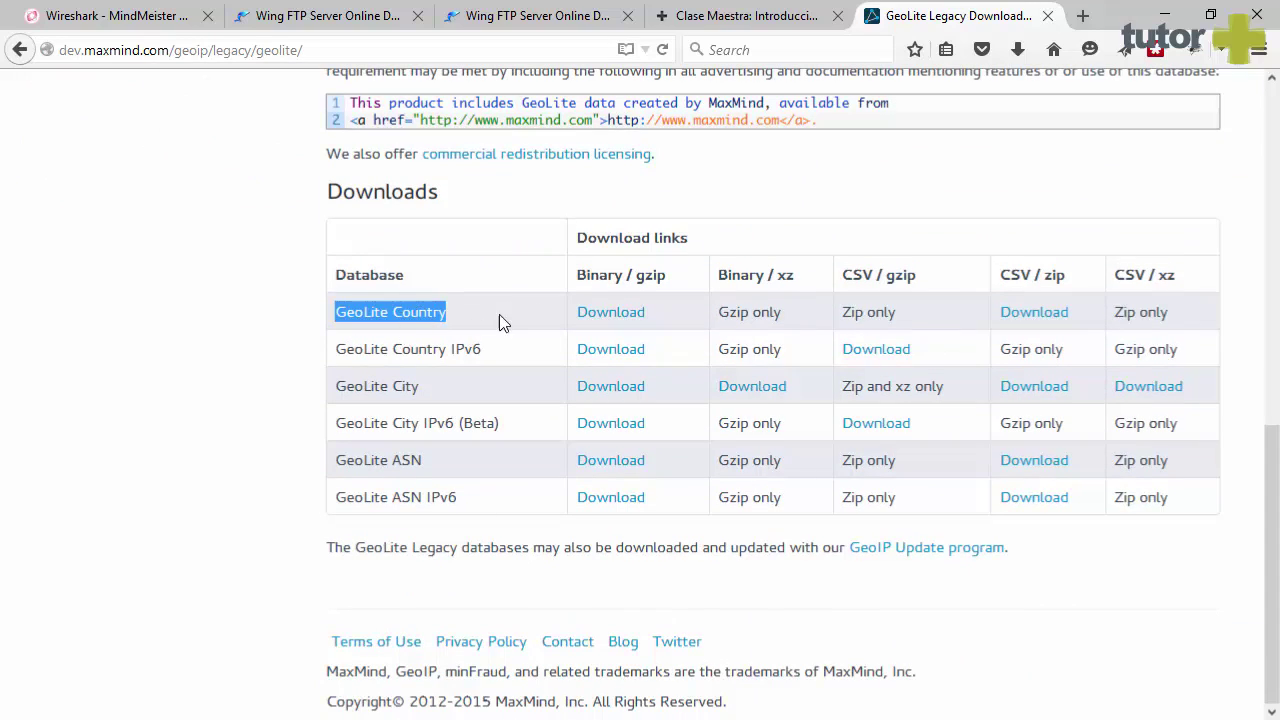
drag(404, 349, 482, 352)
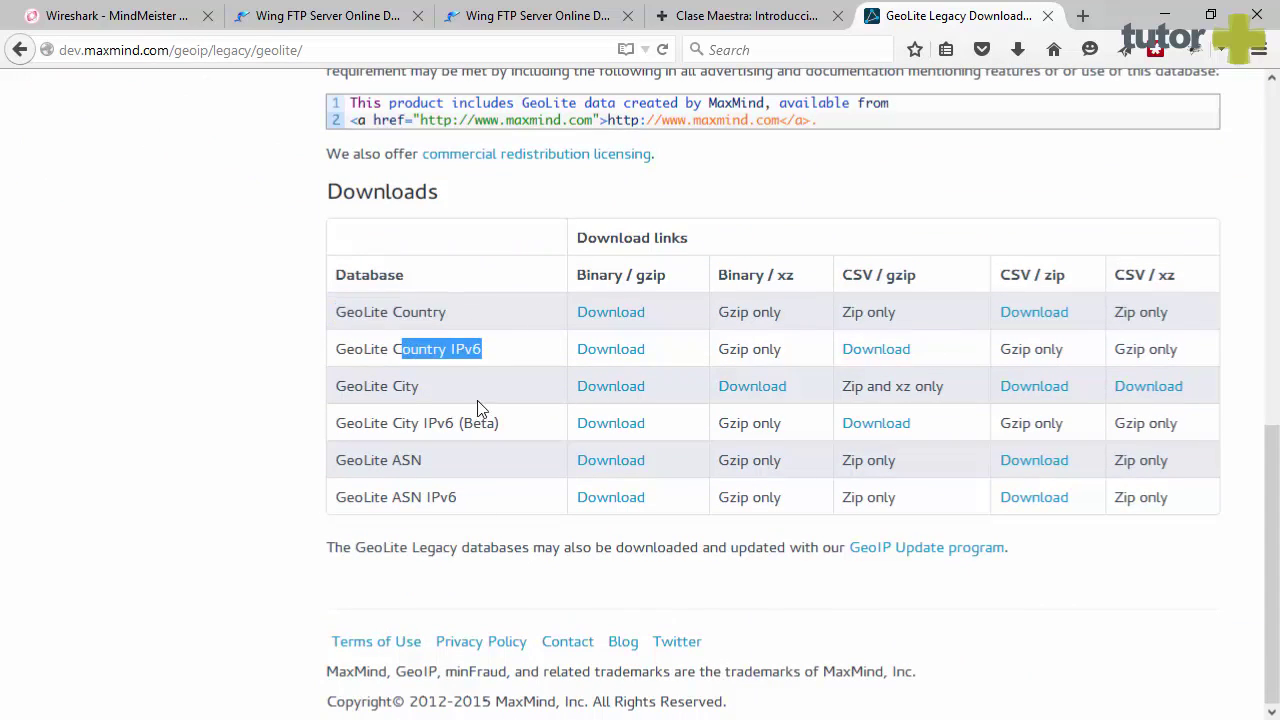
drag(347, 386, 438, 387)
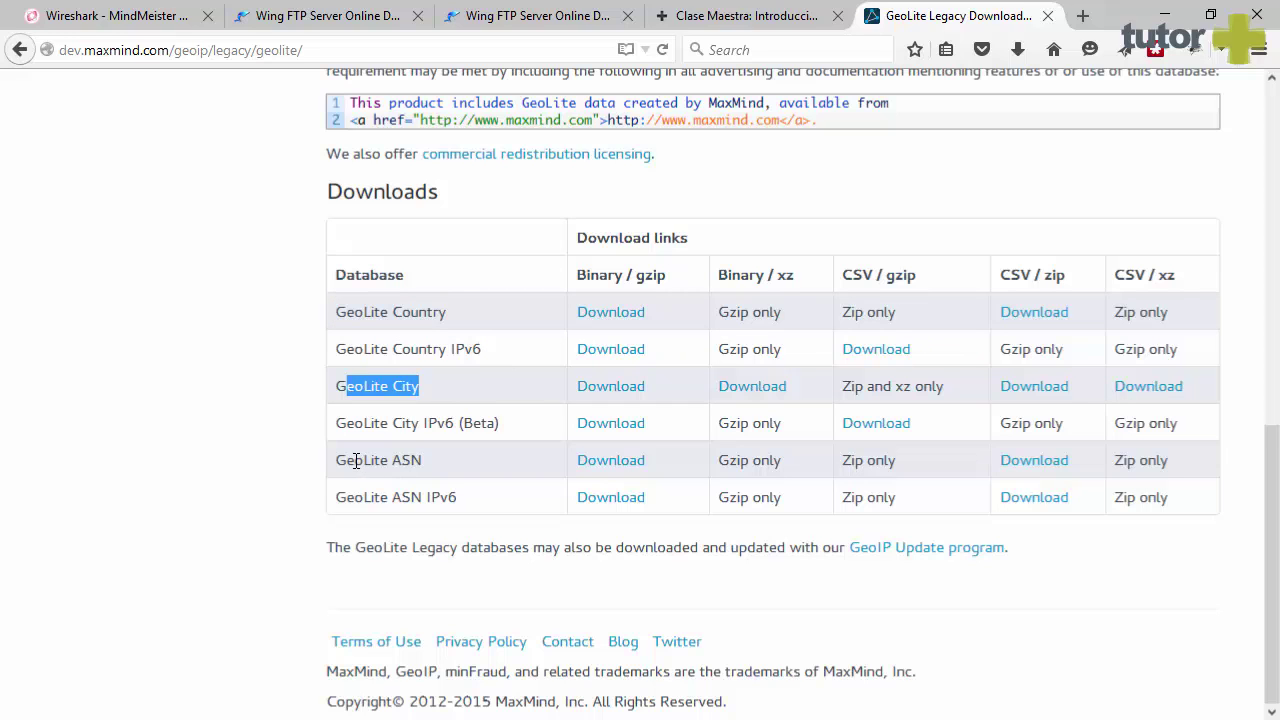
drag(356, 461, 460, 462)
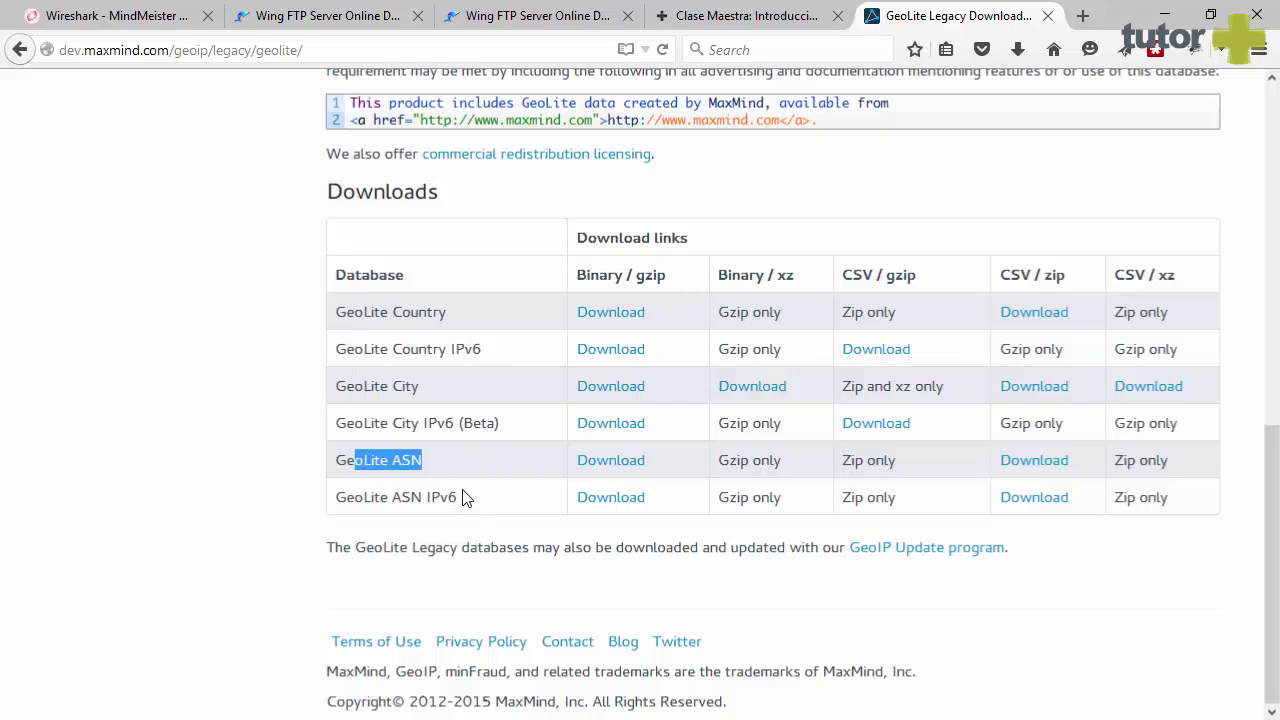
scroll(462, 497, up, 2)
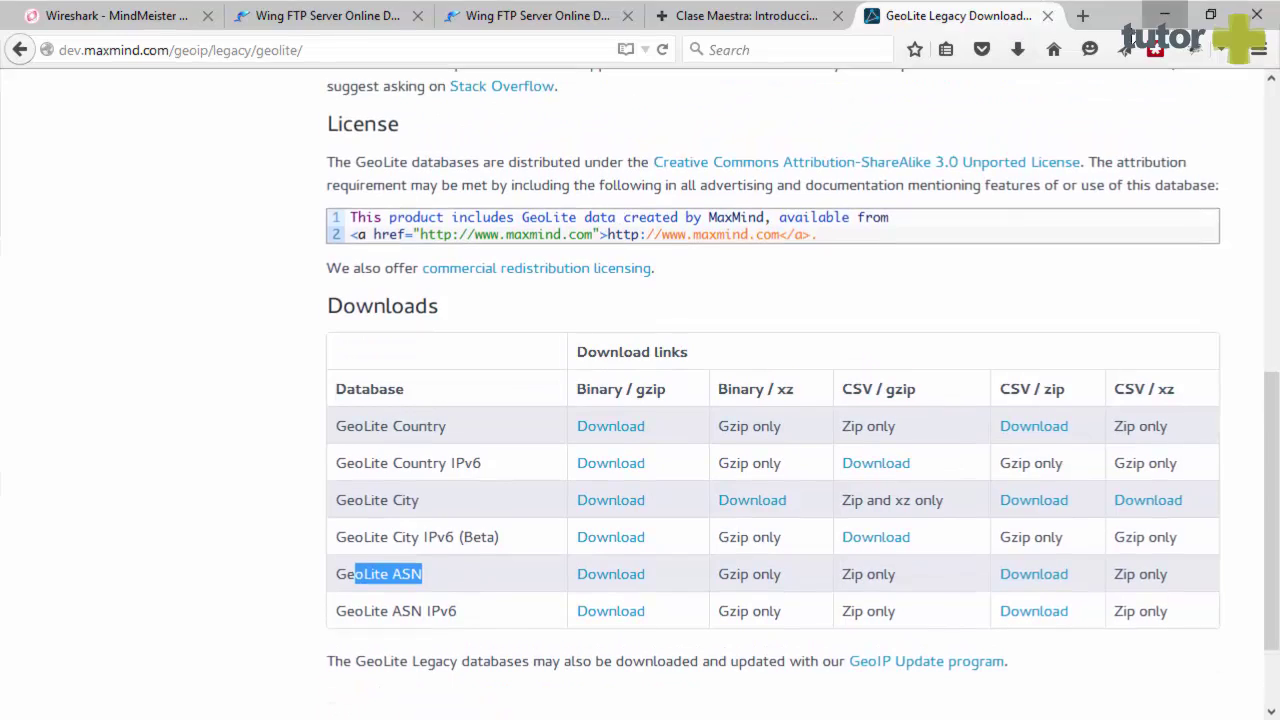
- Switch to the remote server and examine GeoIP.dat.gz and GeoLiteCity.dat.gz in the GeoIP folder of the Desktop's Wireshark lab
click(1163, 15)
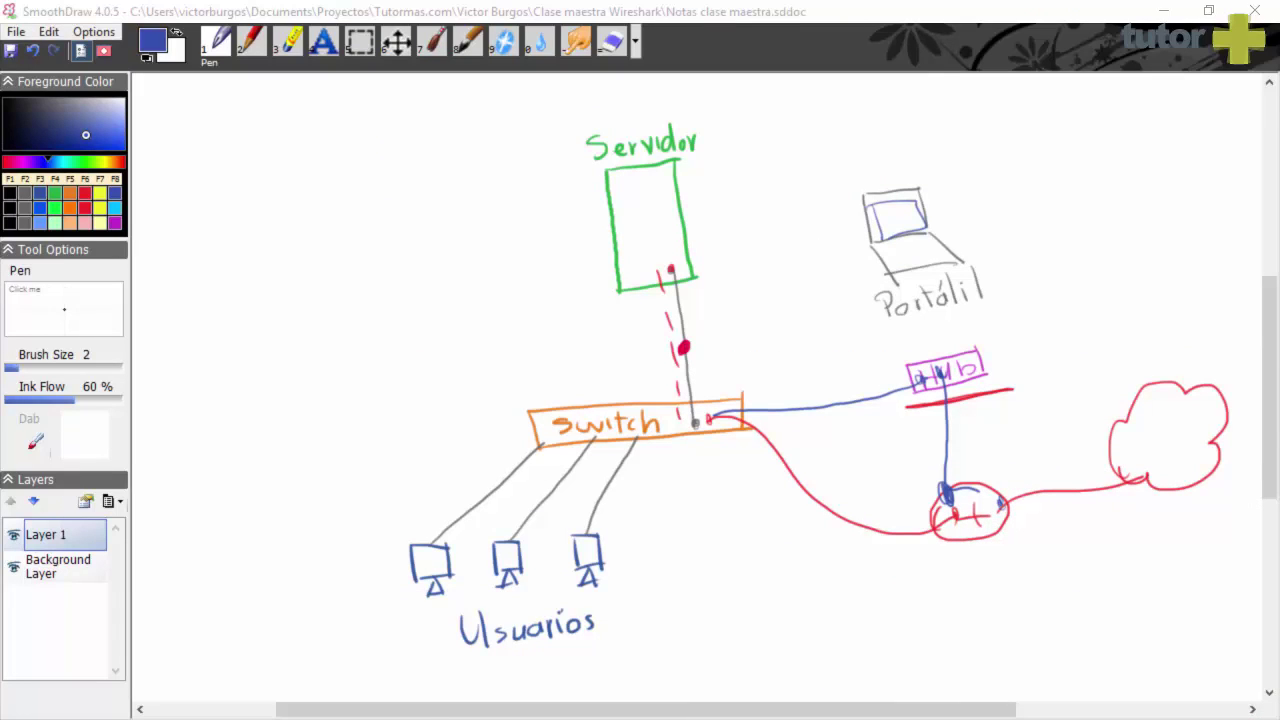
key(alt+Tab)
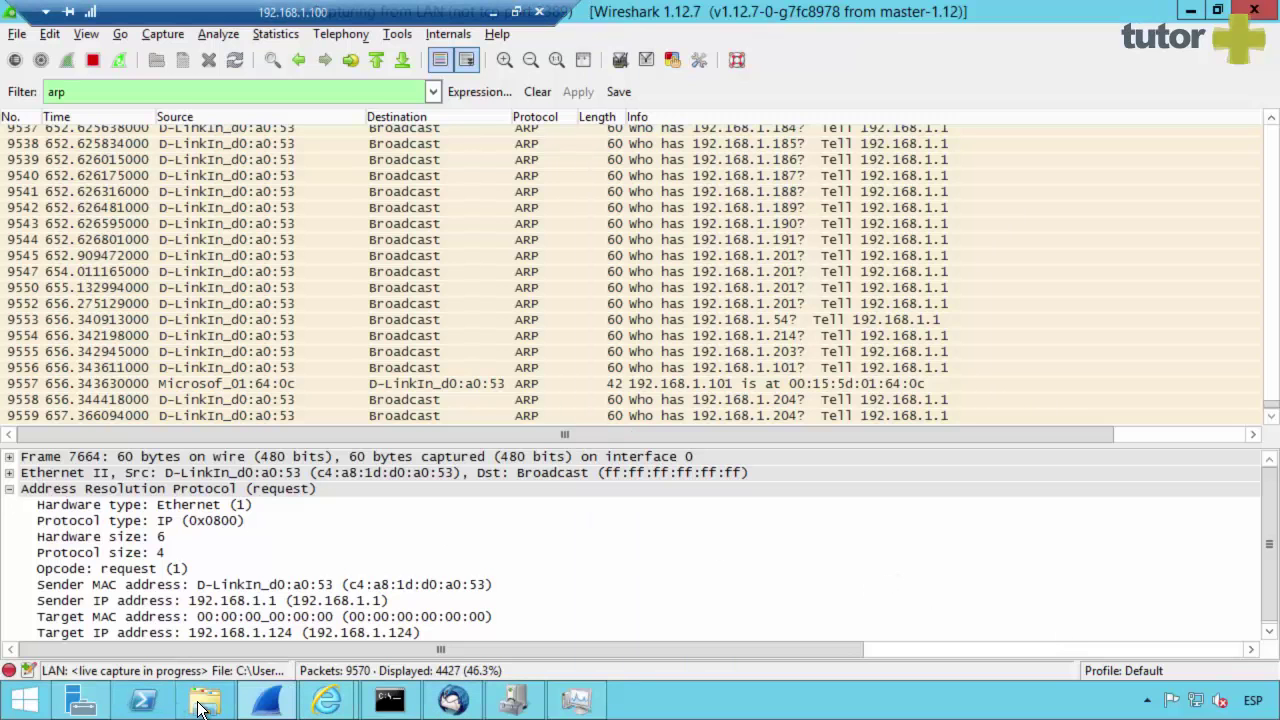
click(202, 703)
double_click(240, 152)
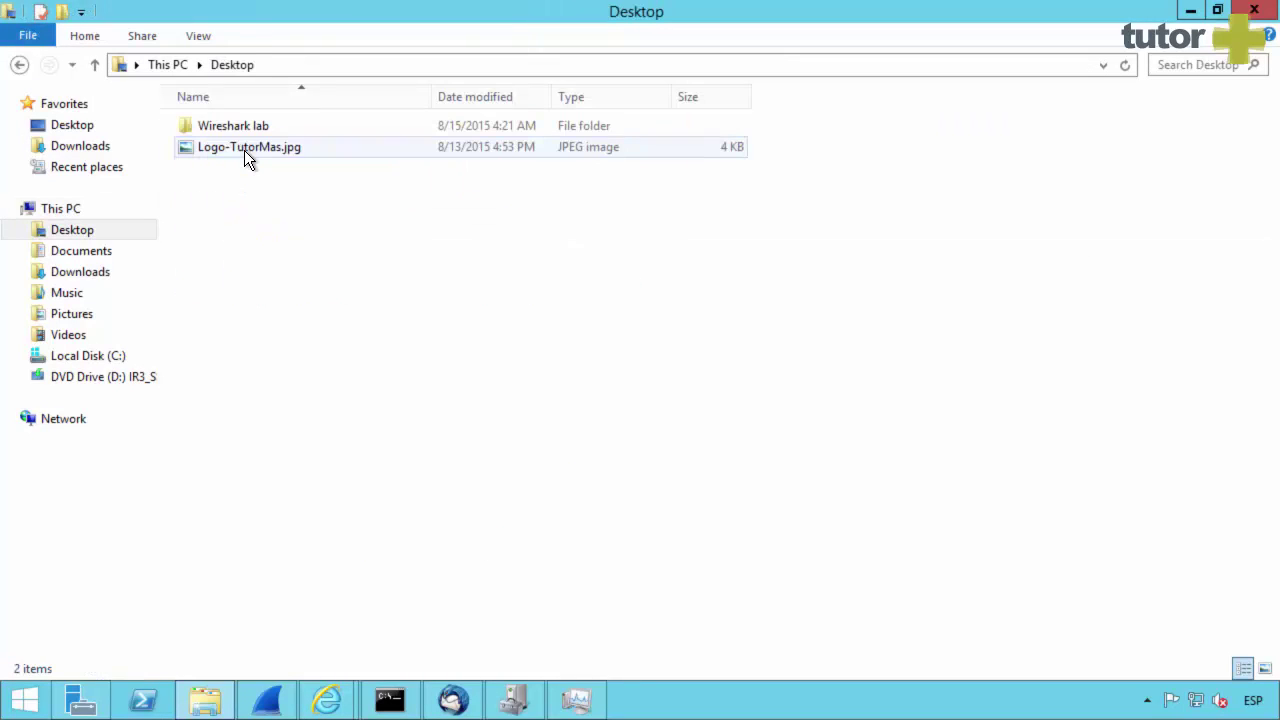
double_click(241, 127)
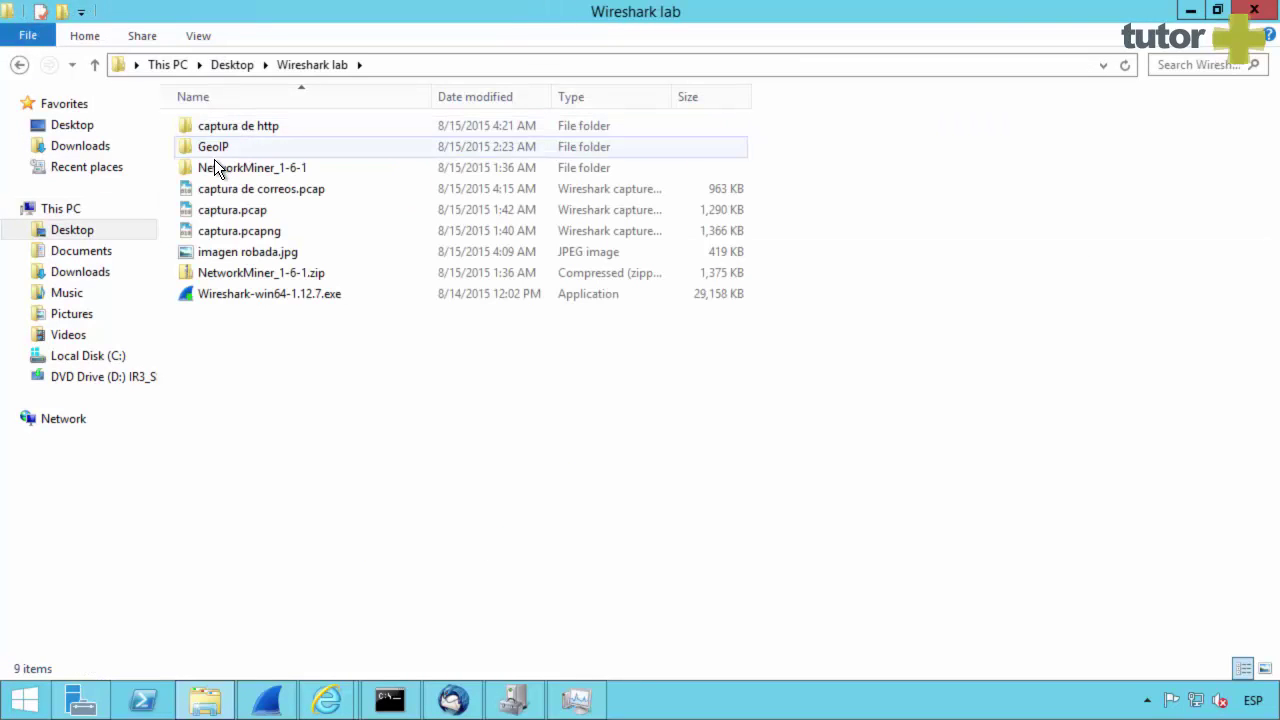
double_click(223, 146)
click(241, 148)
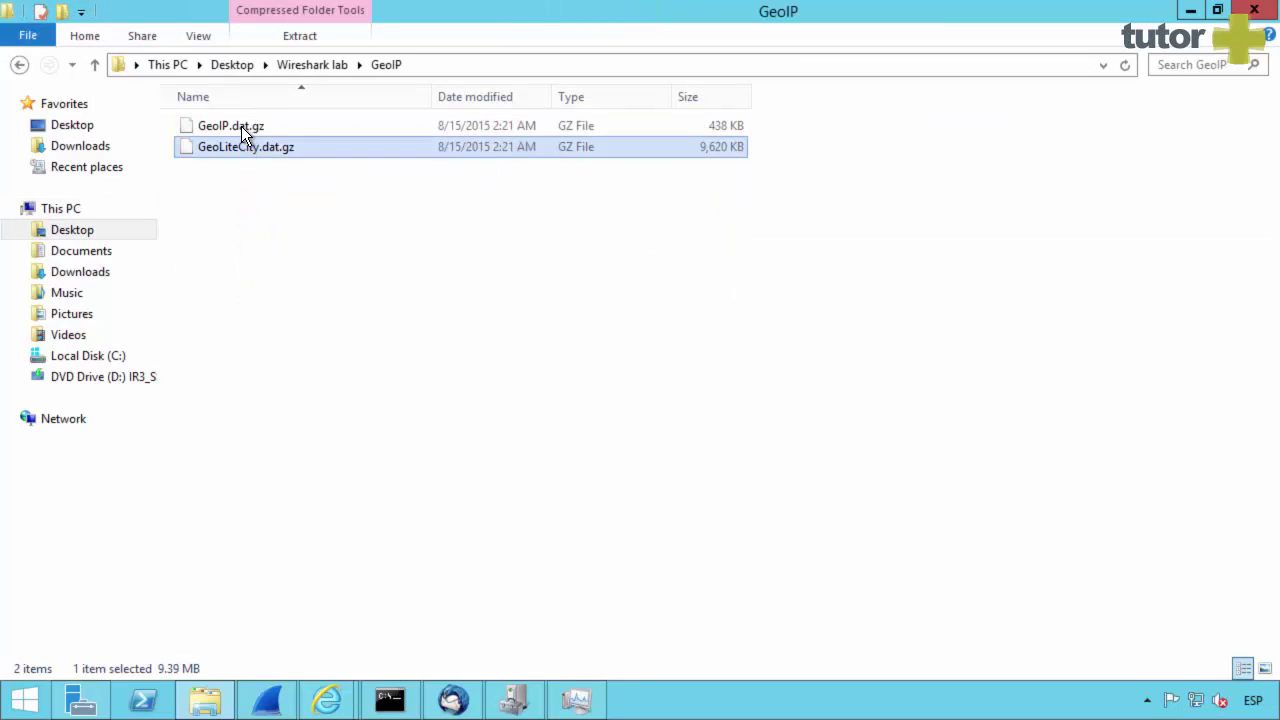
click(241, 127)
click(265, 147)
click(306, 65)
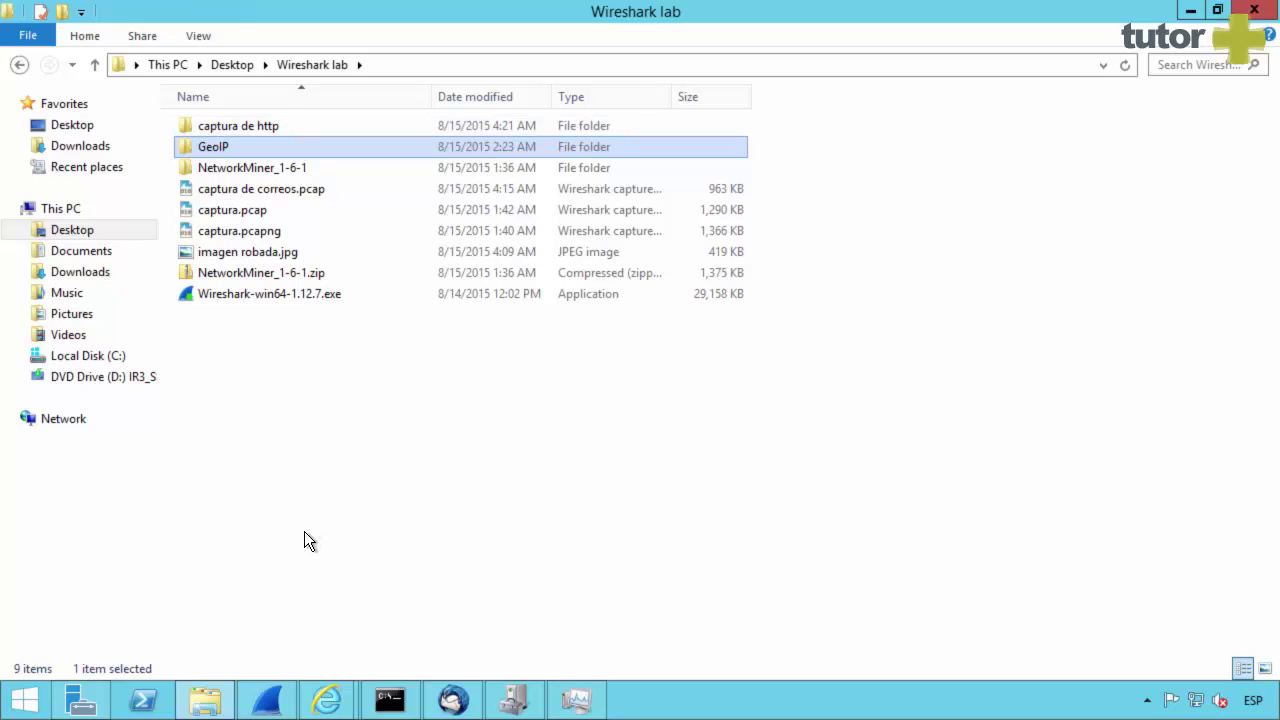
- Start Total Commander from TOTALCMD64.EXE in C:\totalcmd, pass its shareware notice and maximize its window
click(212, 703)
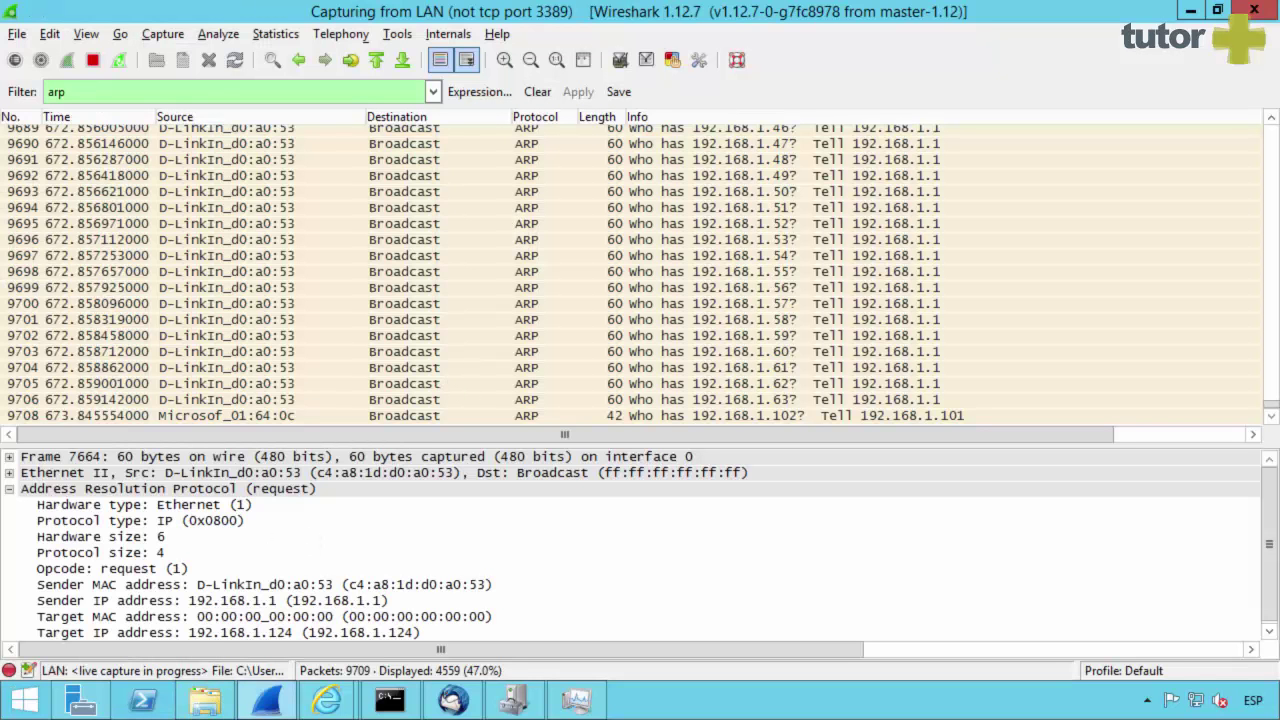
click(205, 700)
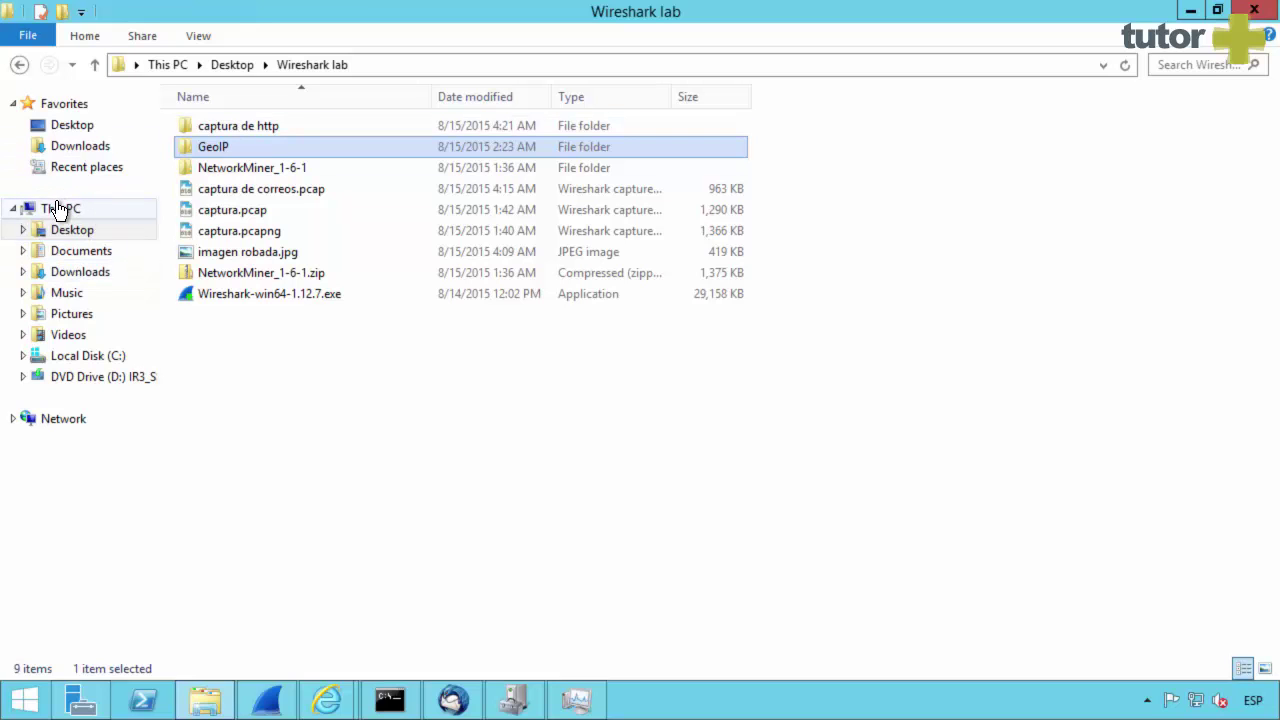
click(85, 356)
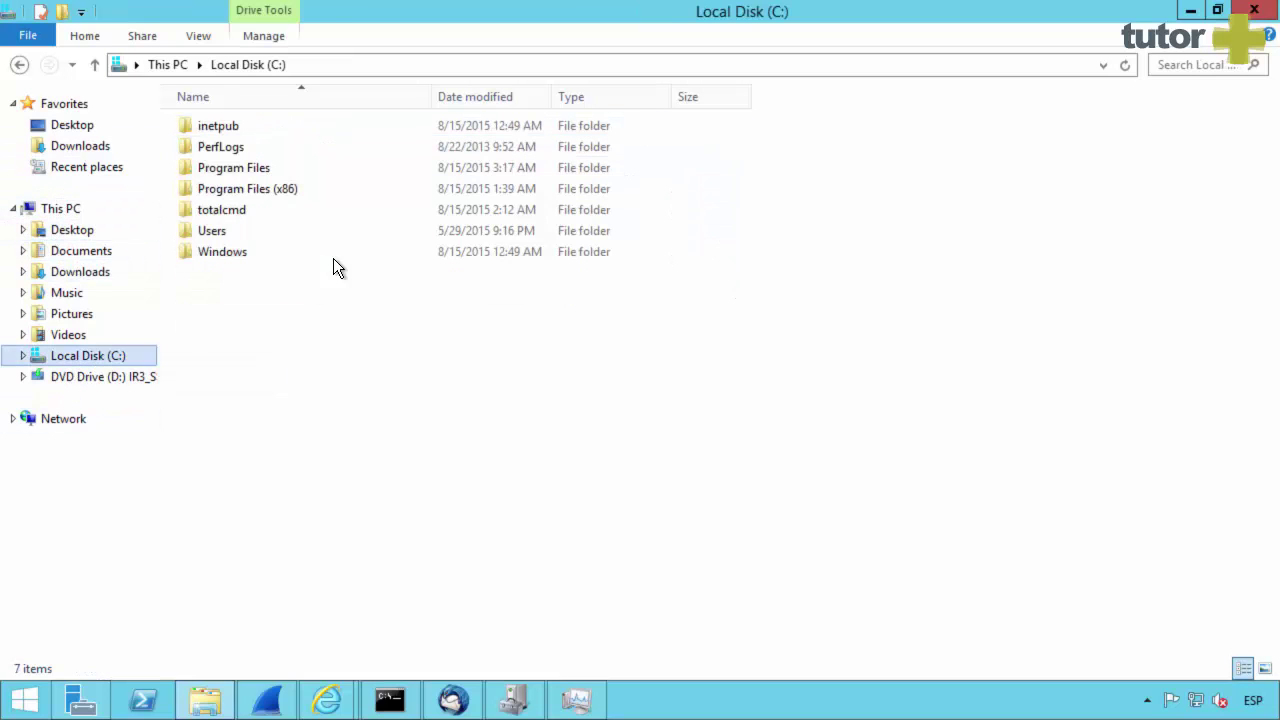
double_click(227, 212)
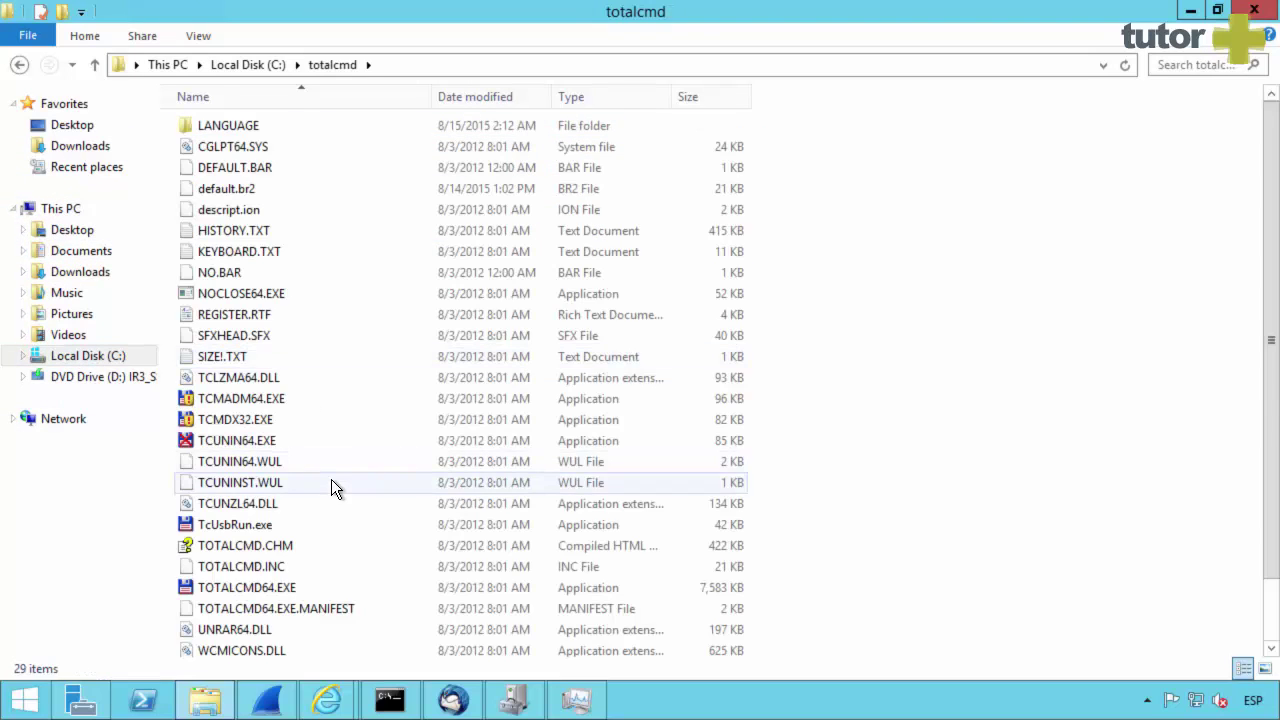
double_click(233, 590)
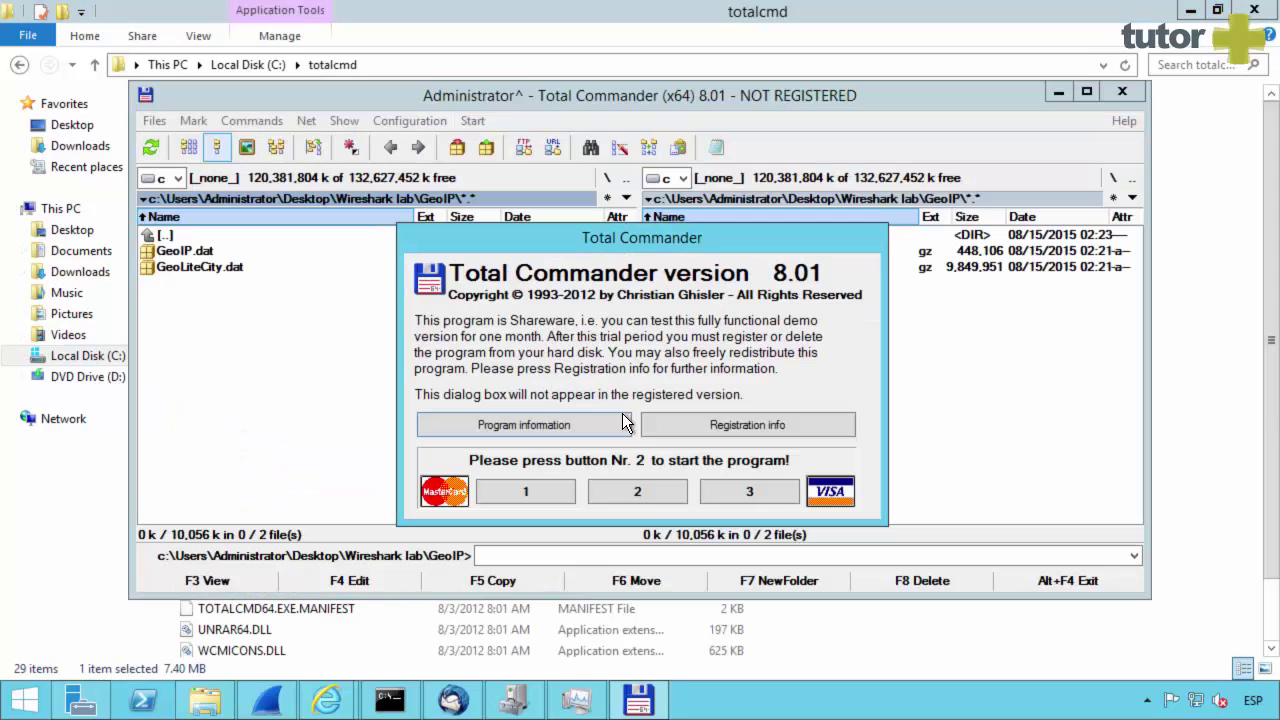
click(638, 492)
double_click(590, 95)
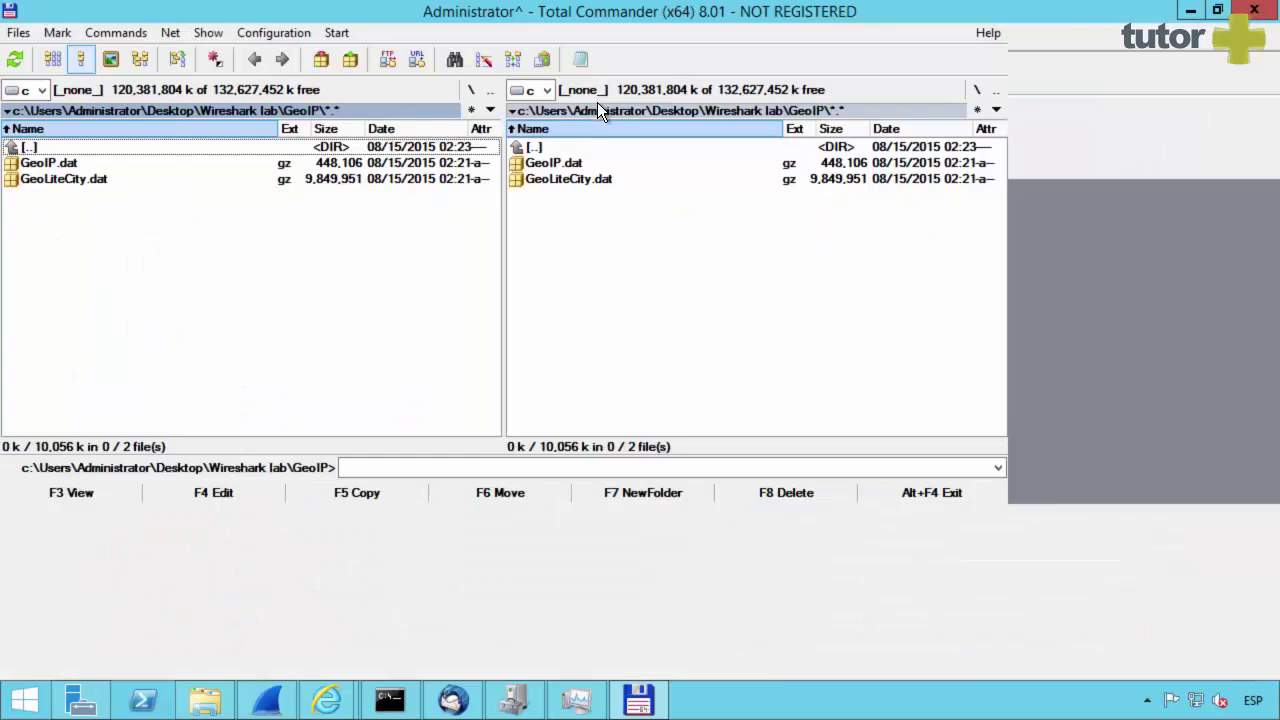
- Create a folder named descomprimidos inside the GeoIP folder and open it in one file pane
click(120, 143)
double_click(120, 146)
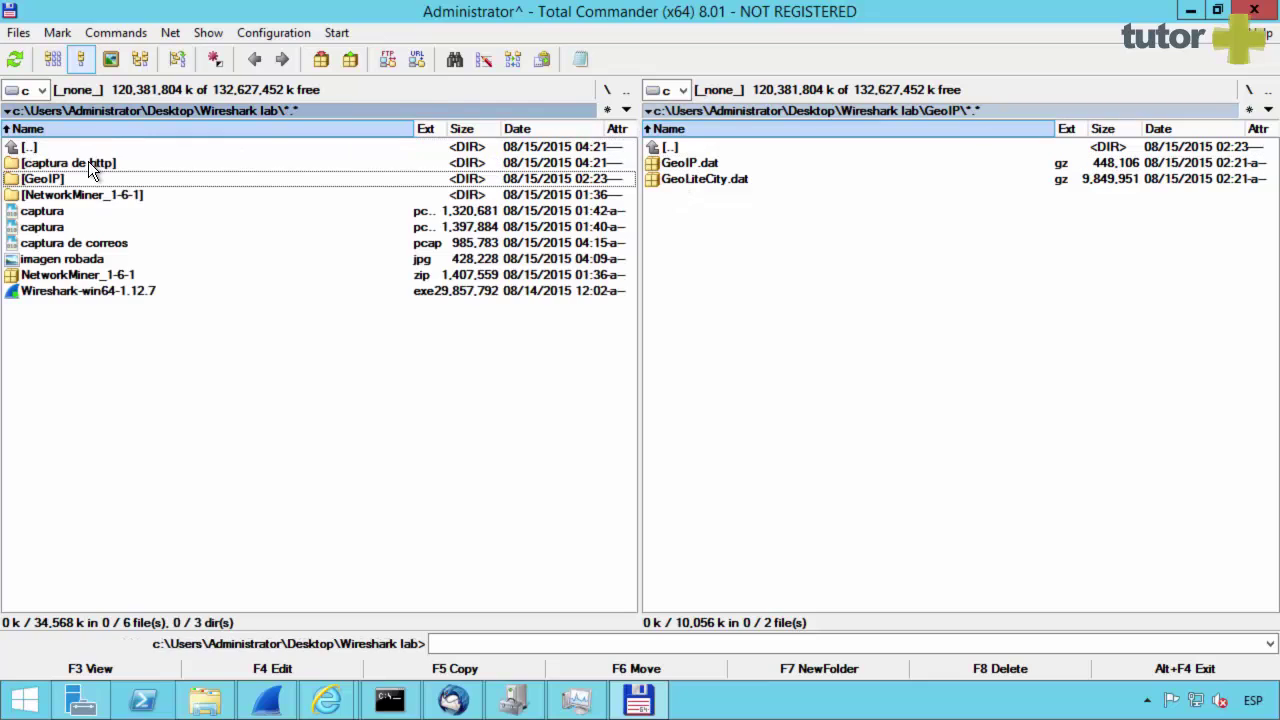
double_click(66, 179)
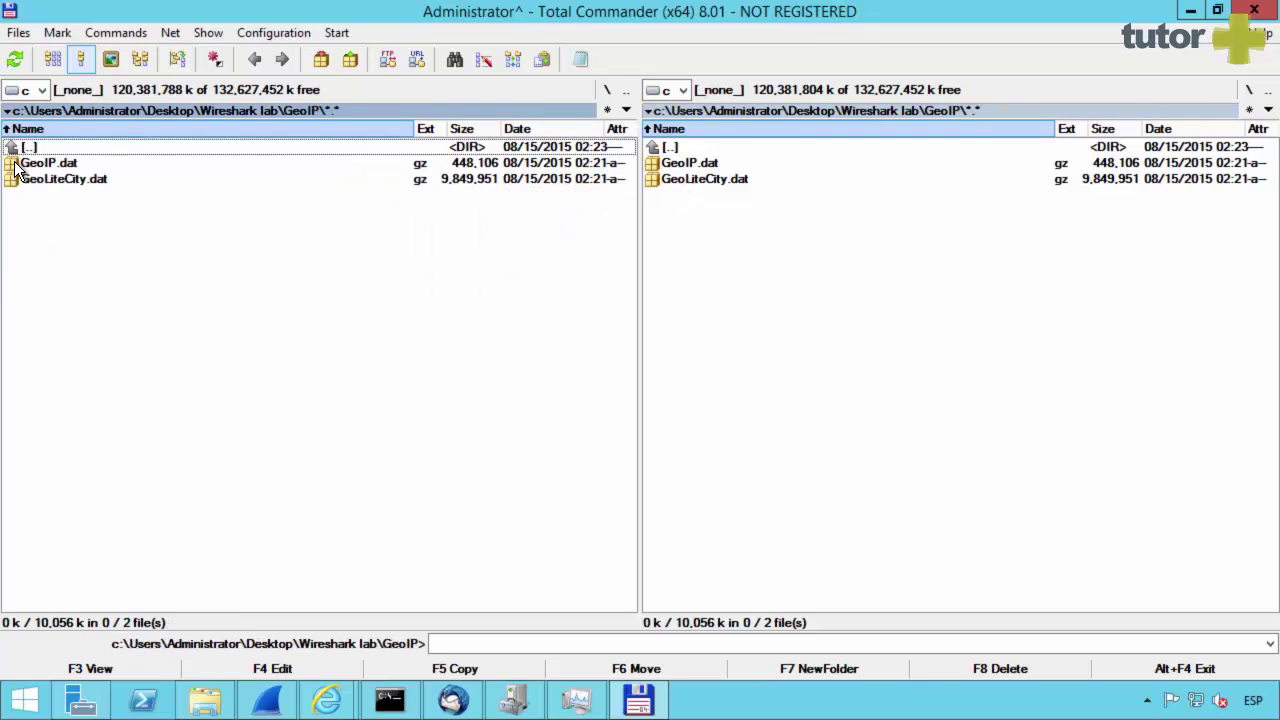
click(780, 672)
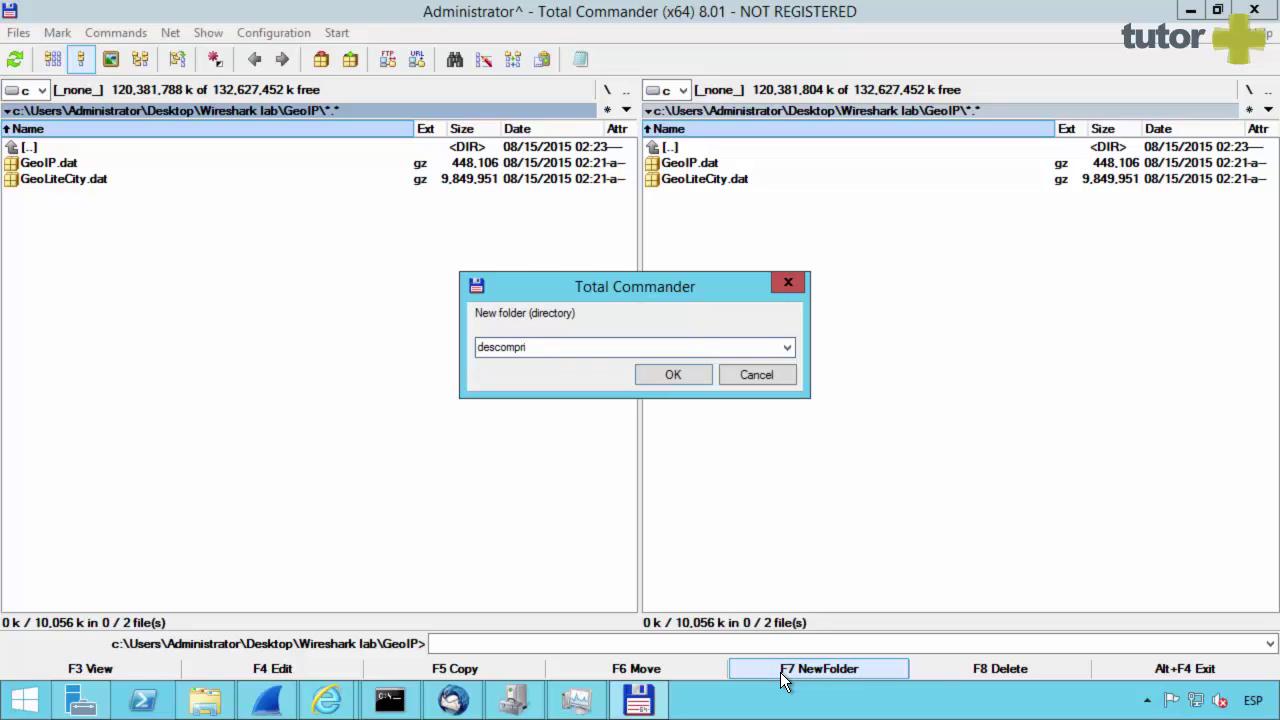
text(descomprimidos)
key(Return)
key(Return)
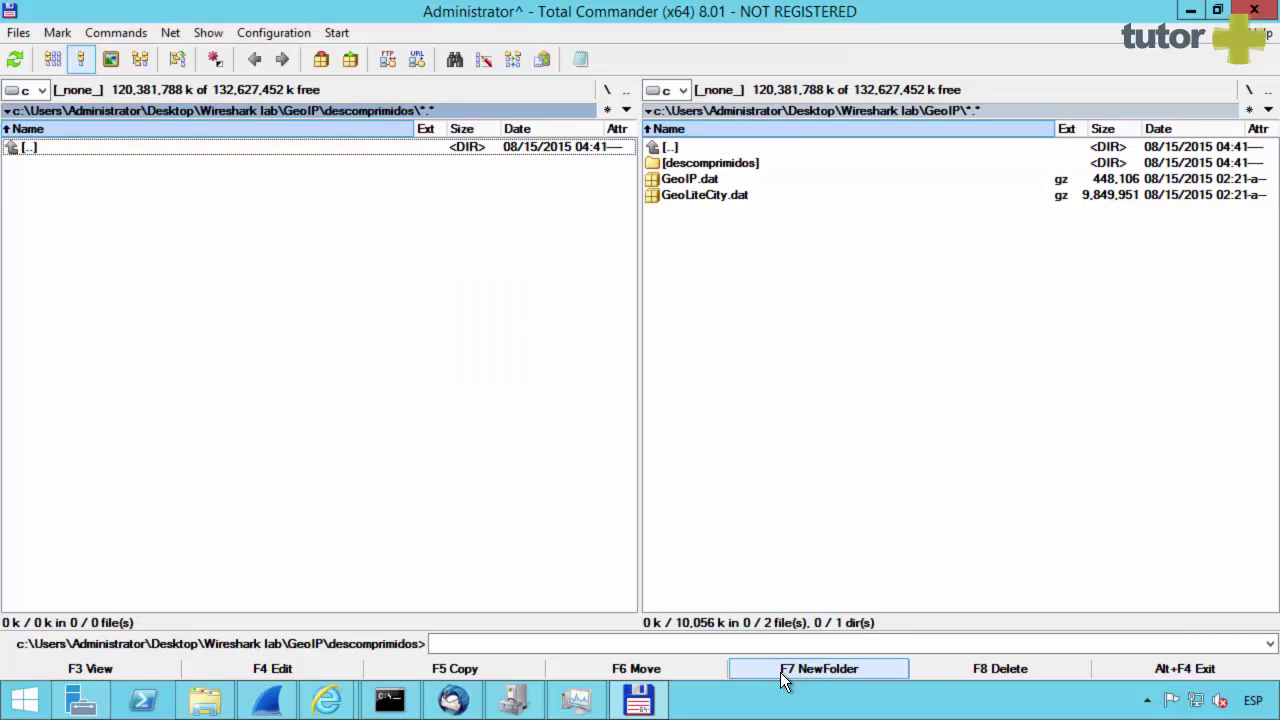
- Unpack GeoIP.dat from the GeoIP.dat.gz archive into the descomprimidos folder
double_click(695, 179)
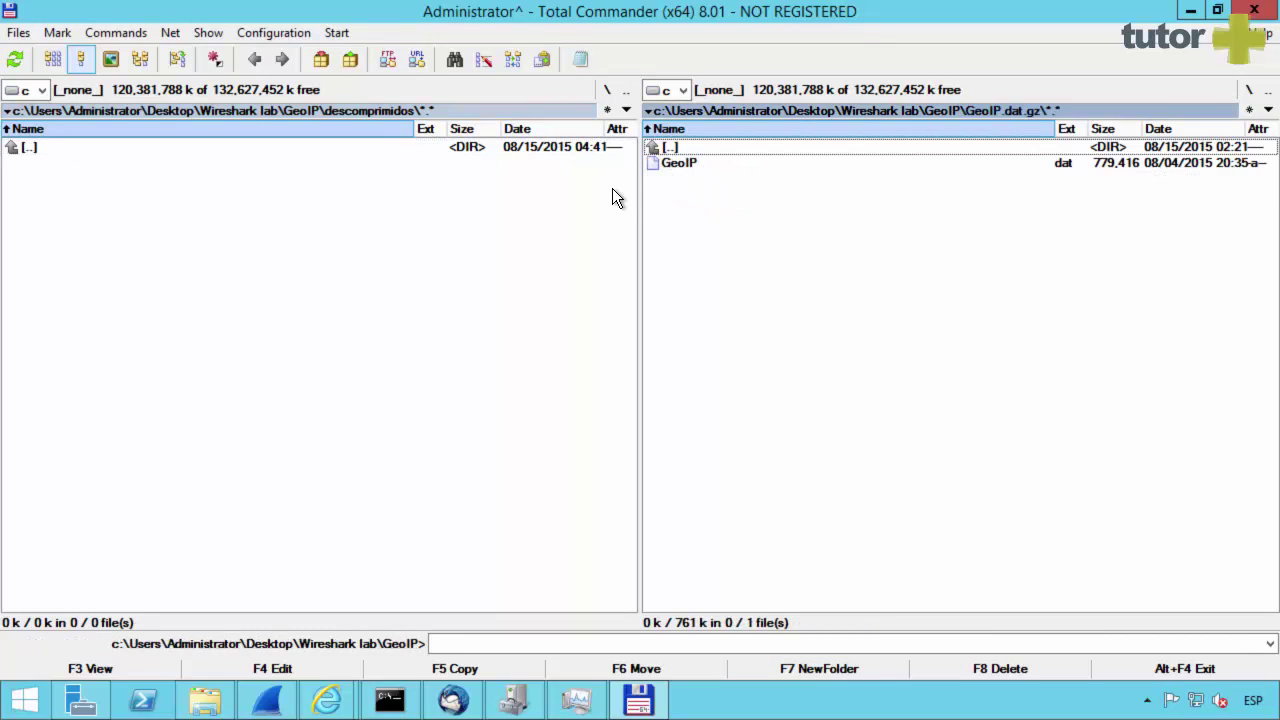
key(Down)
key(F5)
click(500, 391)
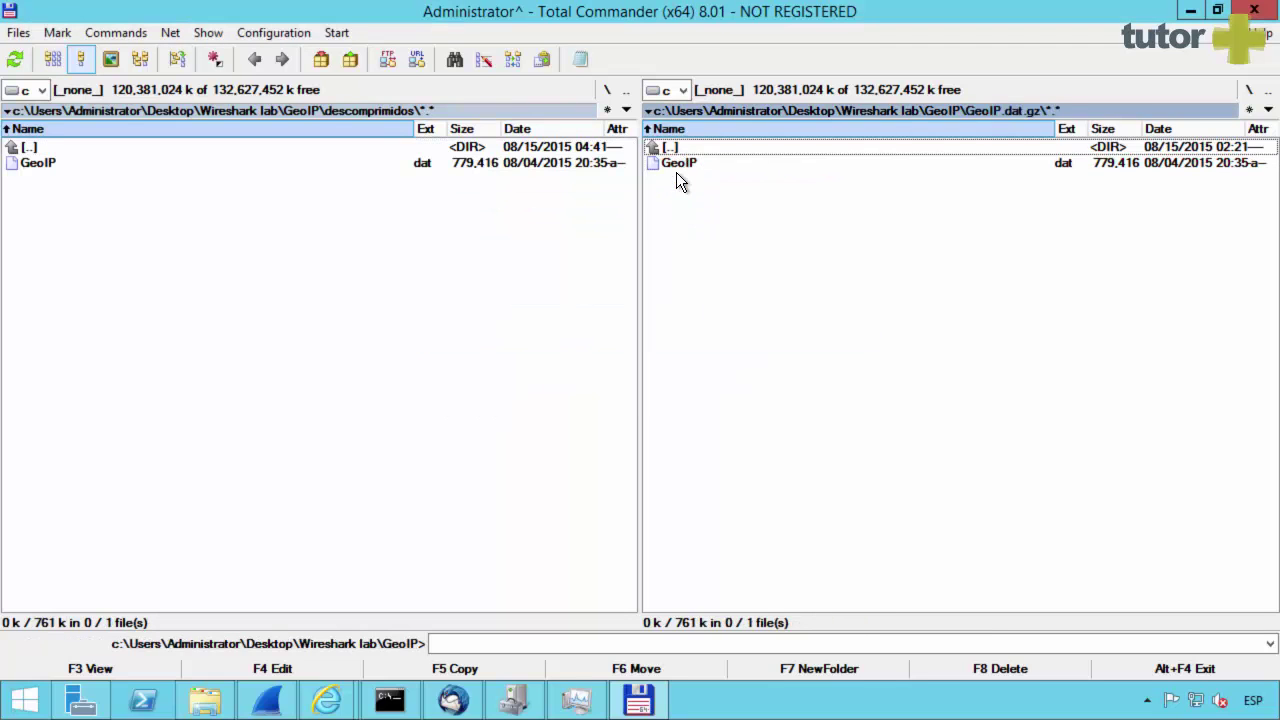
- Unpack GeoLiteCity.dat from the GeoLiteCity.dat.gz archive into the descomprimidos folder
key(BackSpace)
double_click(684, 192)
click(682, 166)
key(F5)
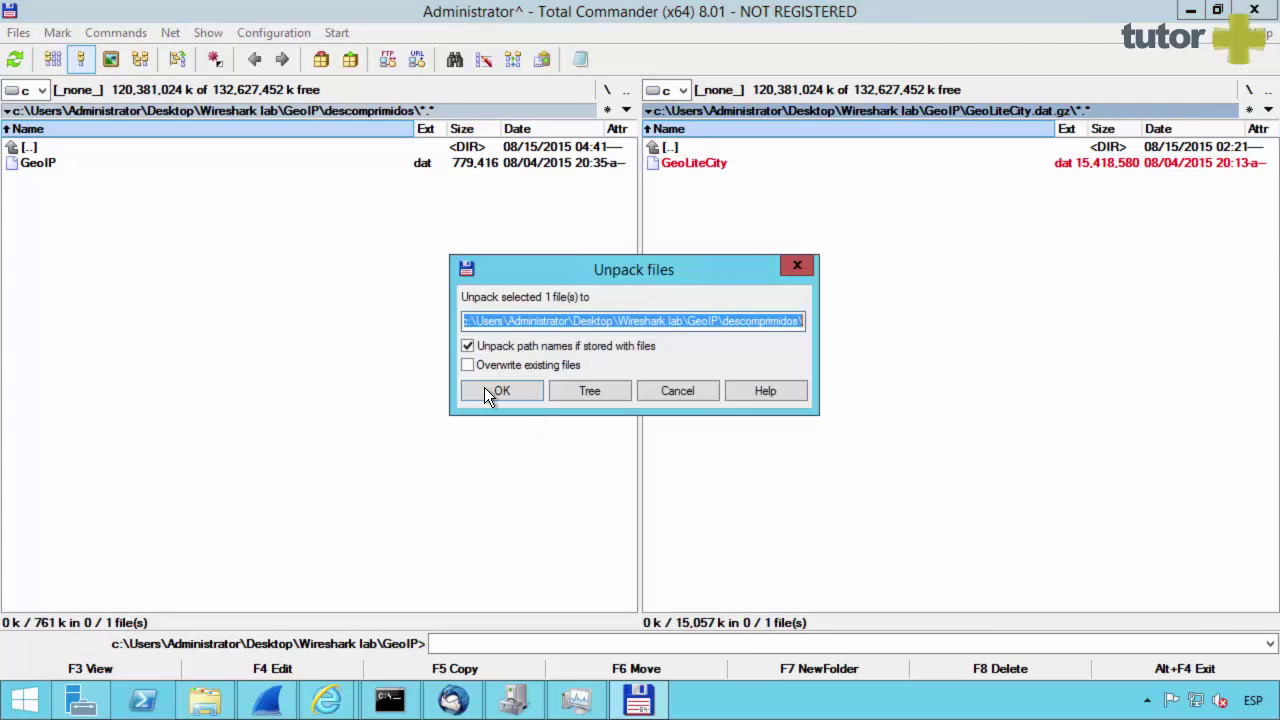
click(490, 391)
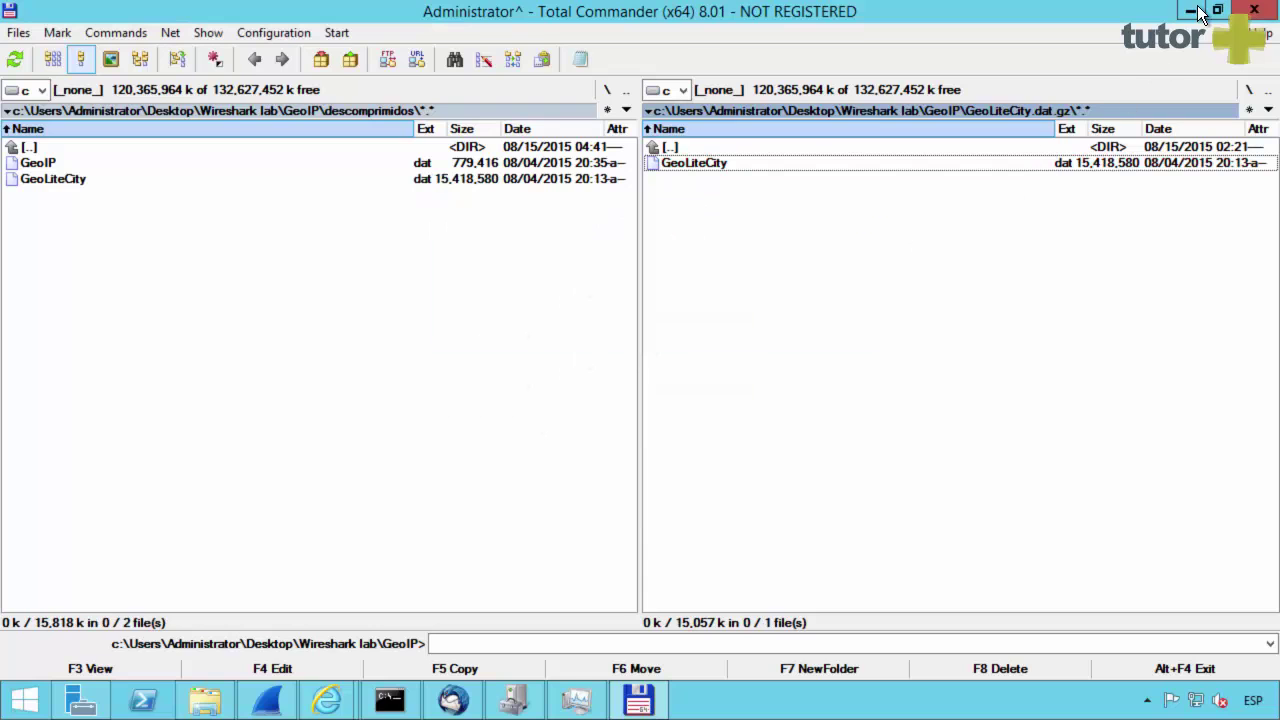
- Switch to Wireshark and open the Name Resolution page of its preferences
click(1189, 11)
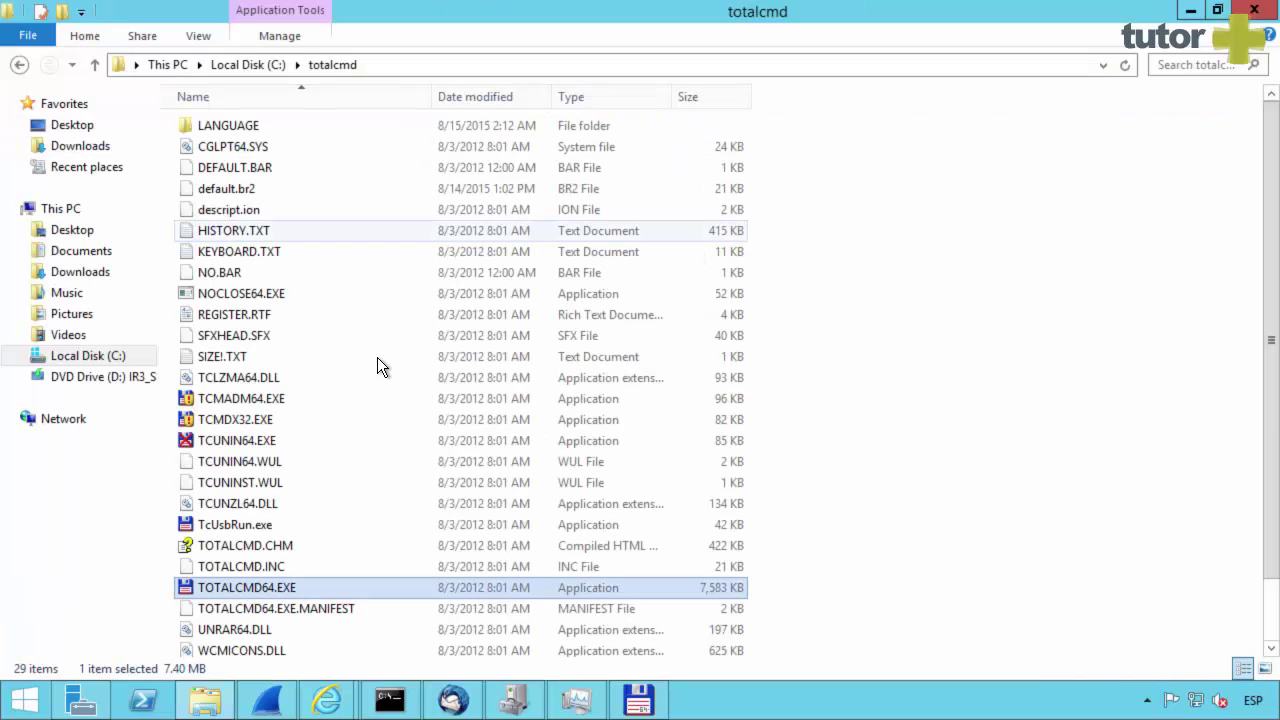
click(266, 700)
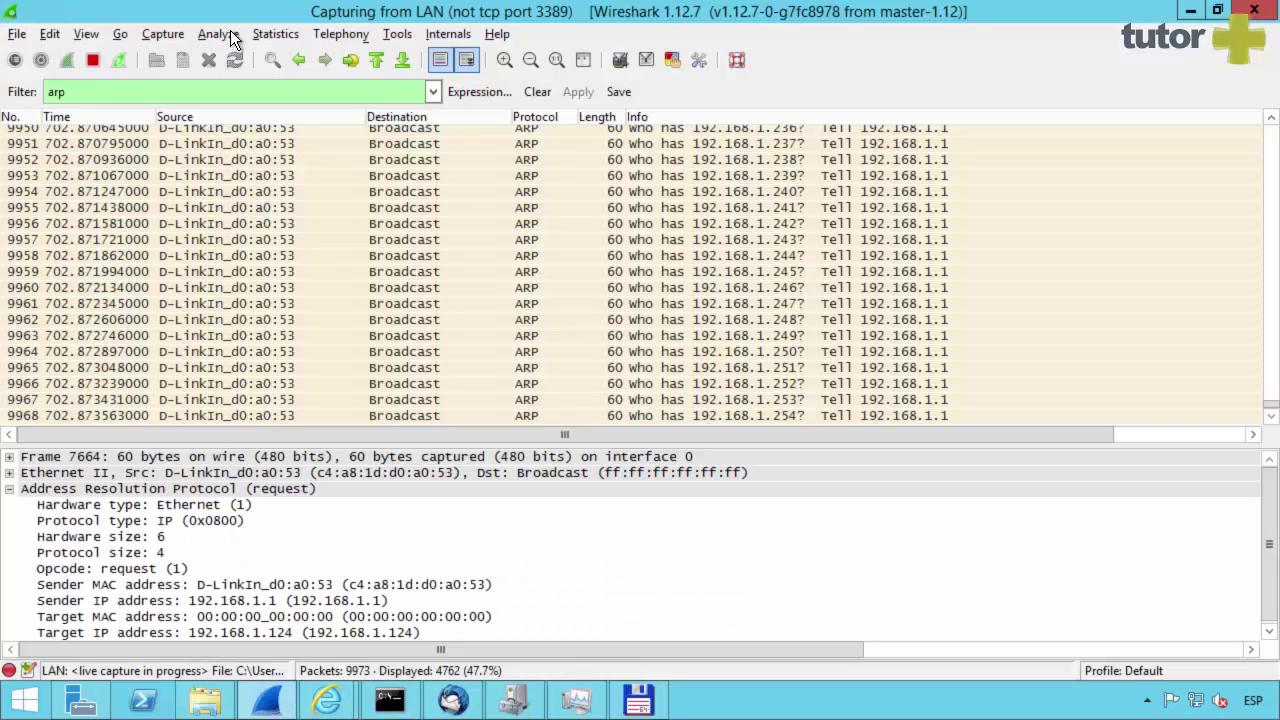
click(52, 34)
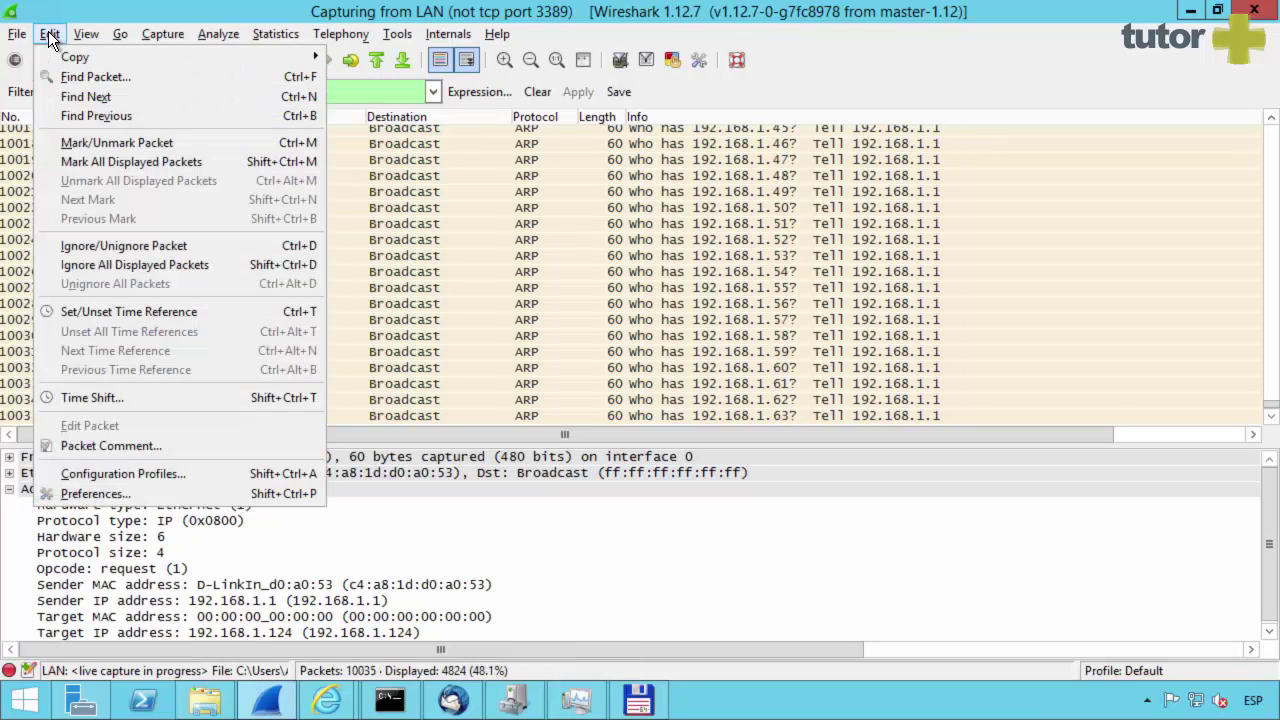
click(131, 493)
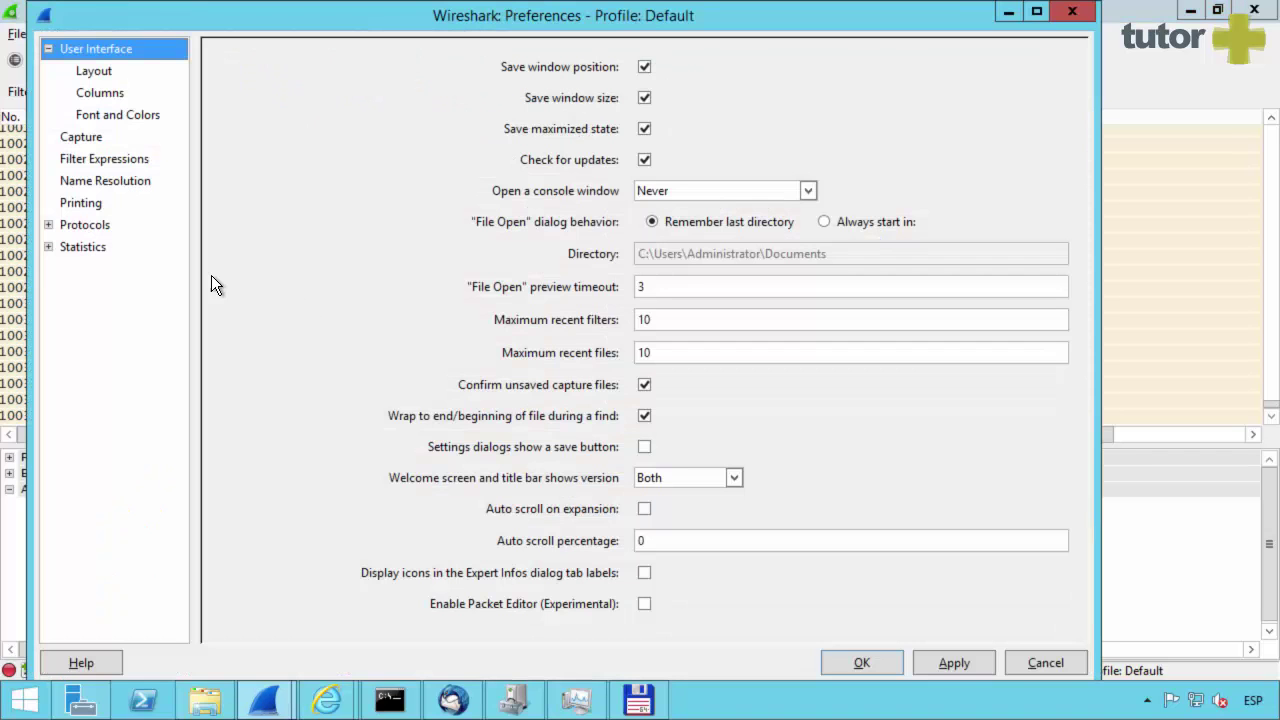
click(95, 183)
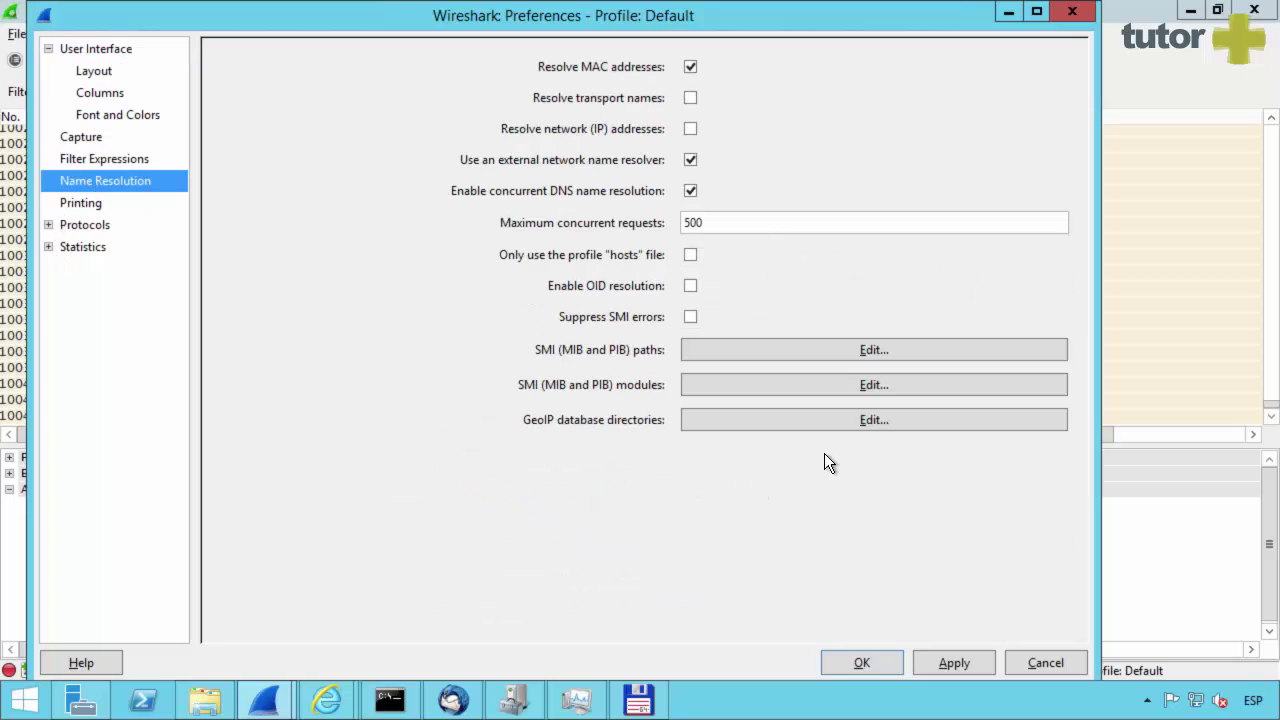
- Create a new entry in the GeoIP database directories and browse for a folder other than the suggested ones
click(848, 423)
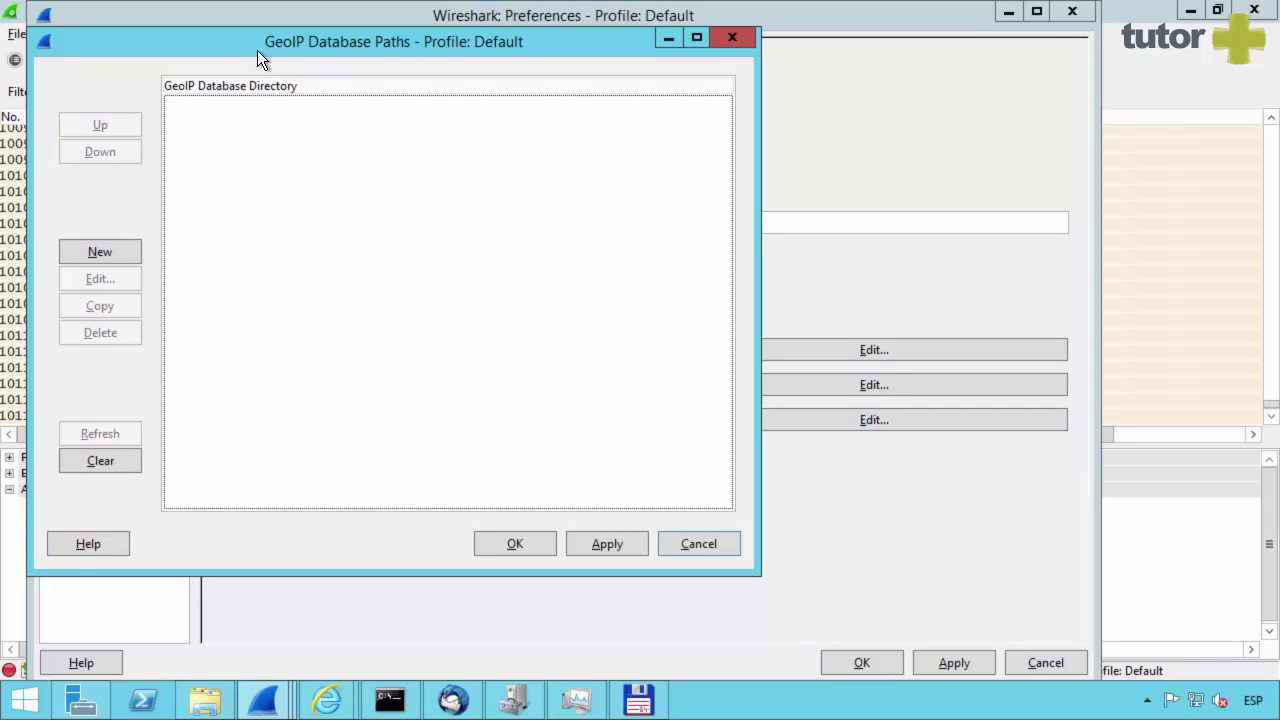
drag(257, 50, 305, 54)
click(160, 257)
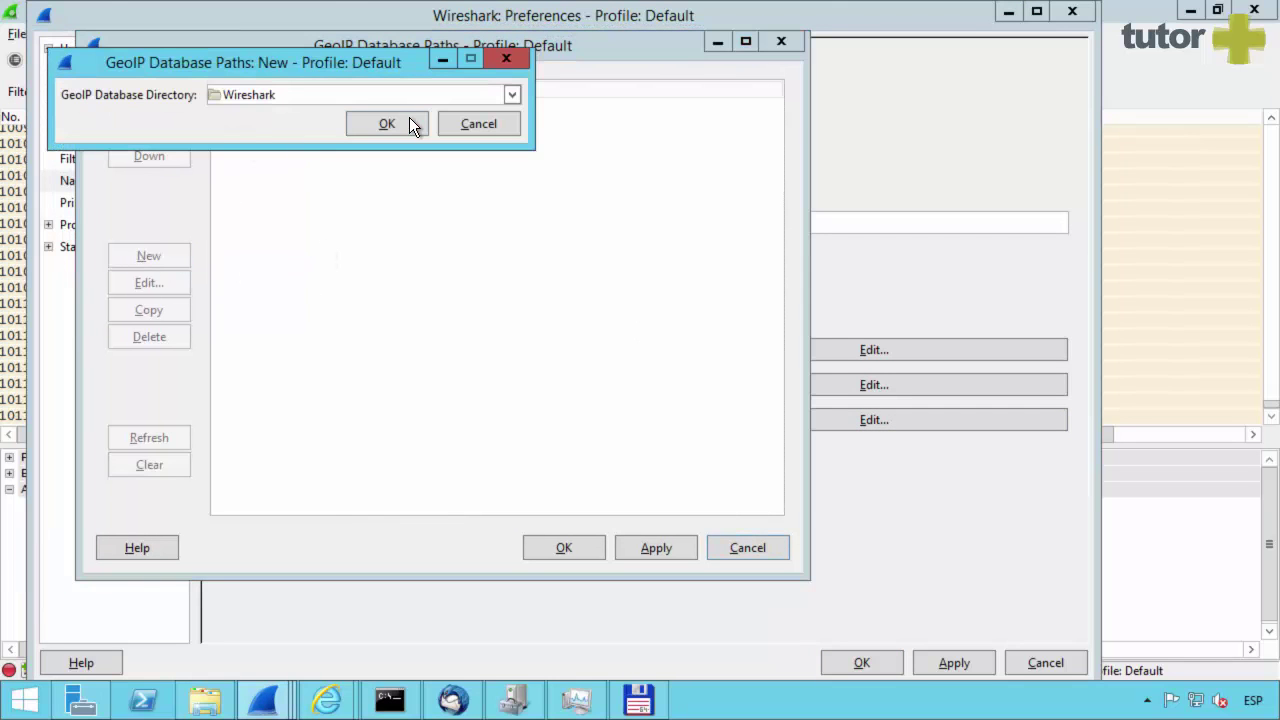
drag(534, 105, 494, 105)
click(470, 94)
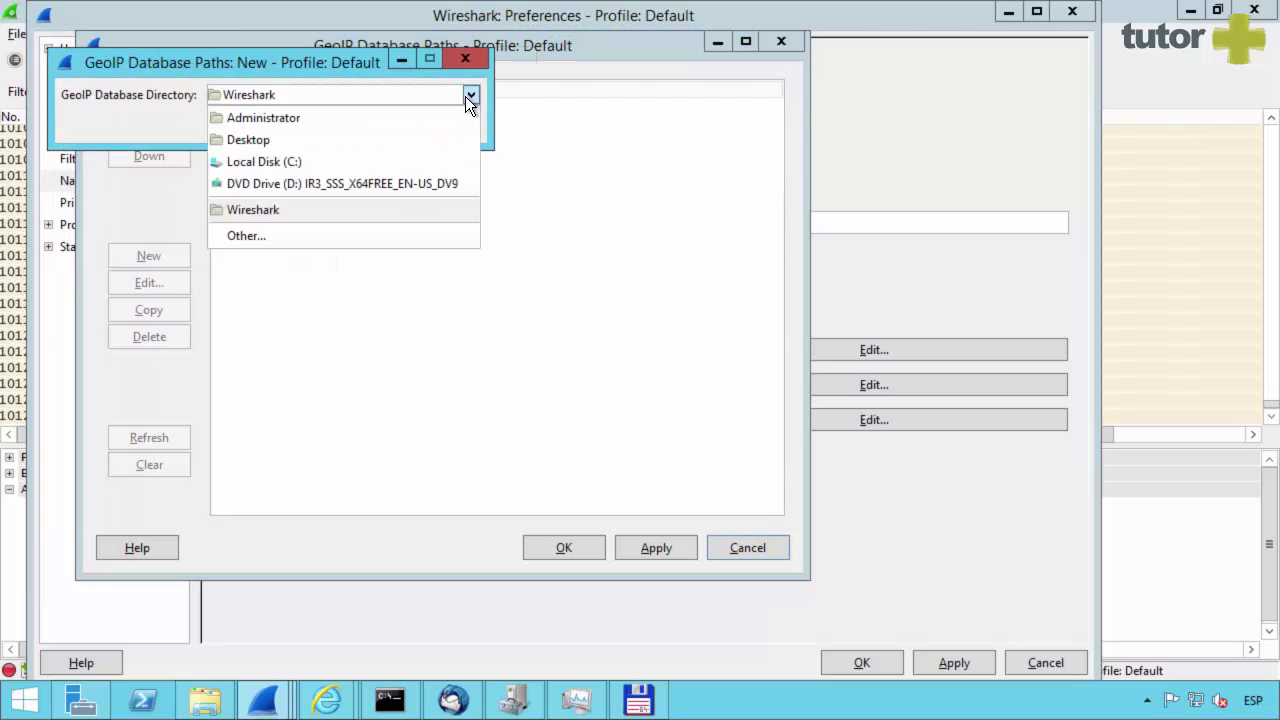
click(249, 240)
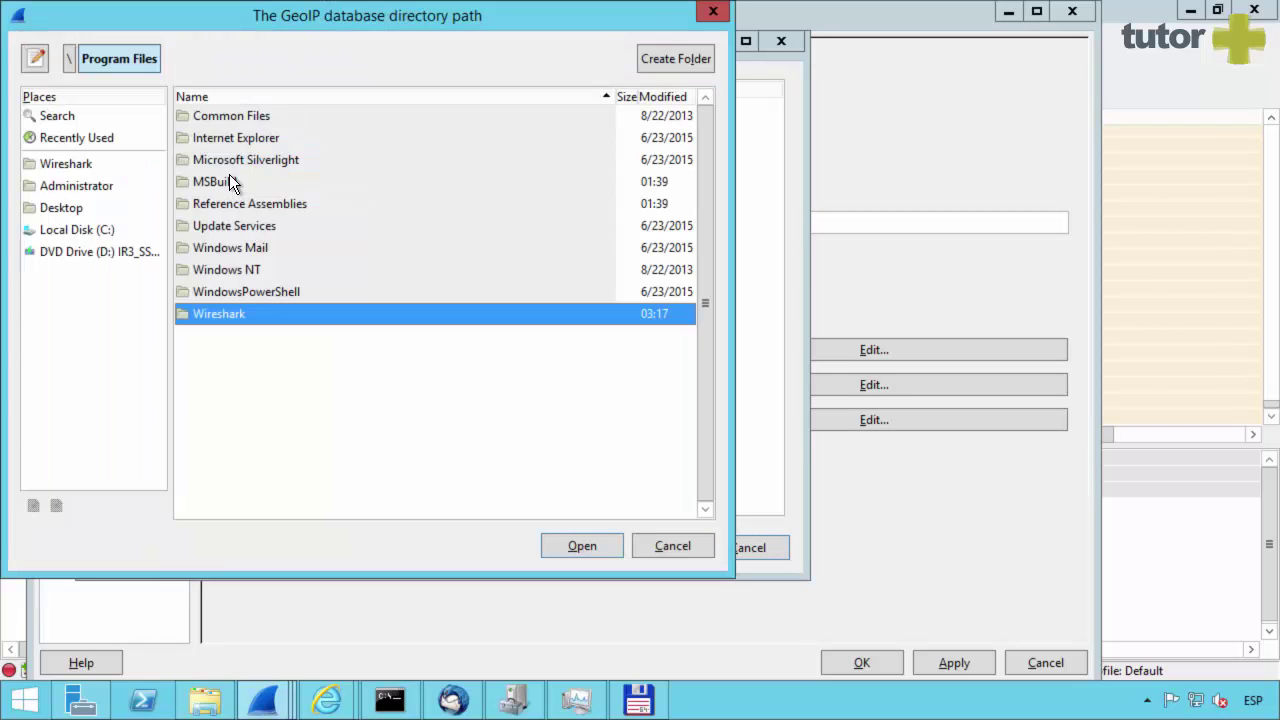
- Choose the descomprimidos folder inside Desktop > Wireshark lab > GeoIP as the GeoIP database directory
click(76, 190)
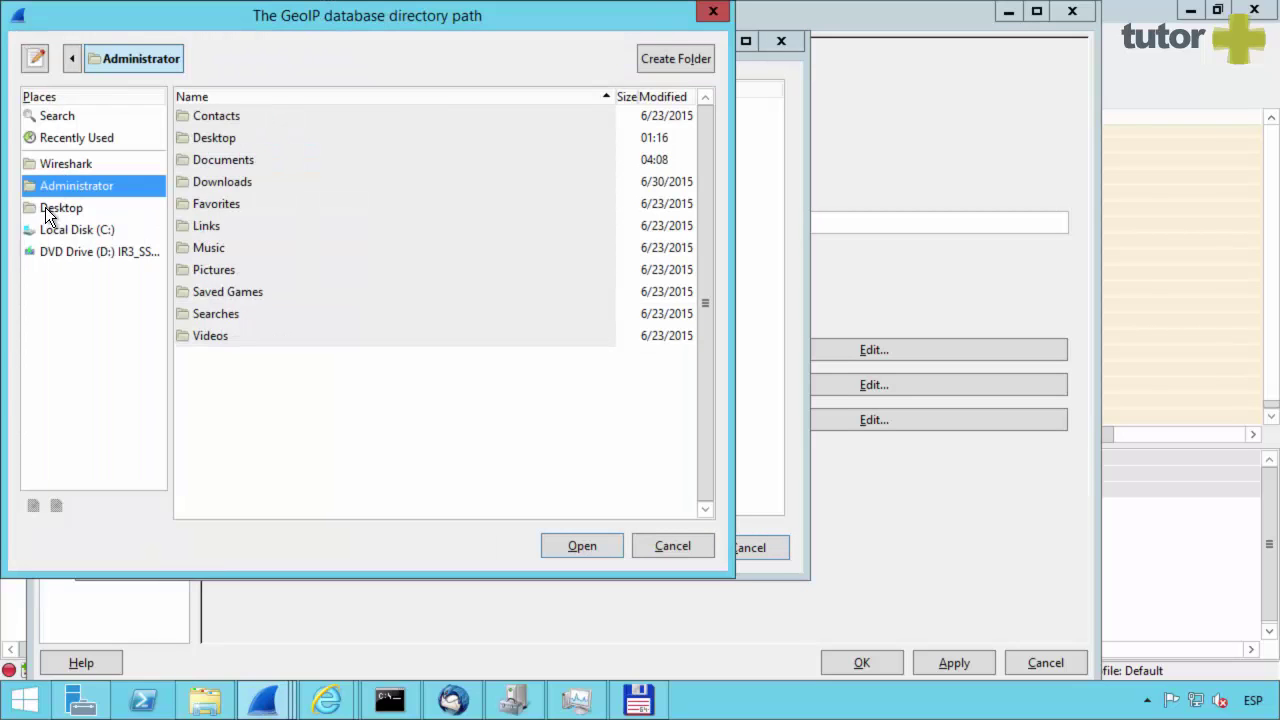
click(45, 207)
click(214, 117)
double_click(214, 117)
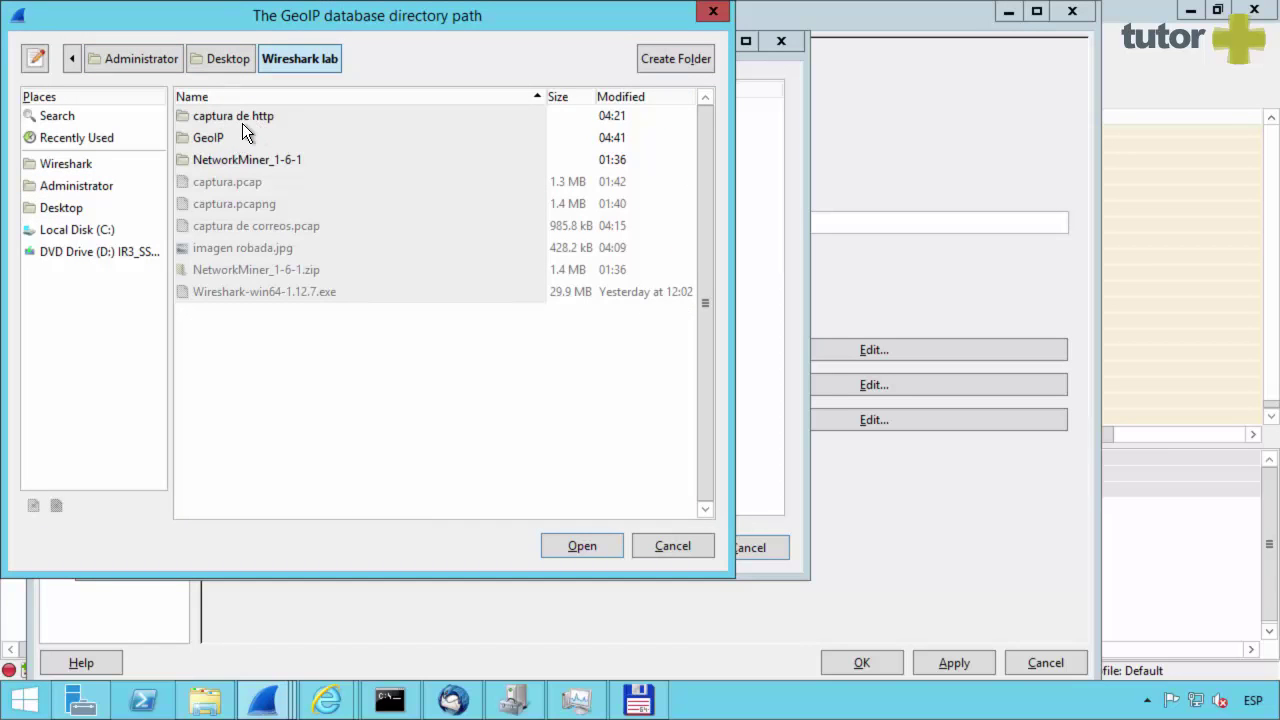
double_click(210, 137)
double_click(225, 114)
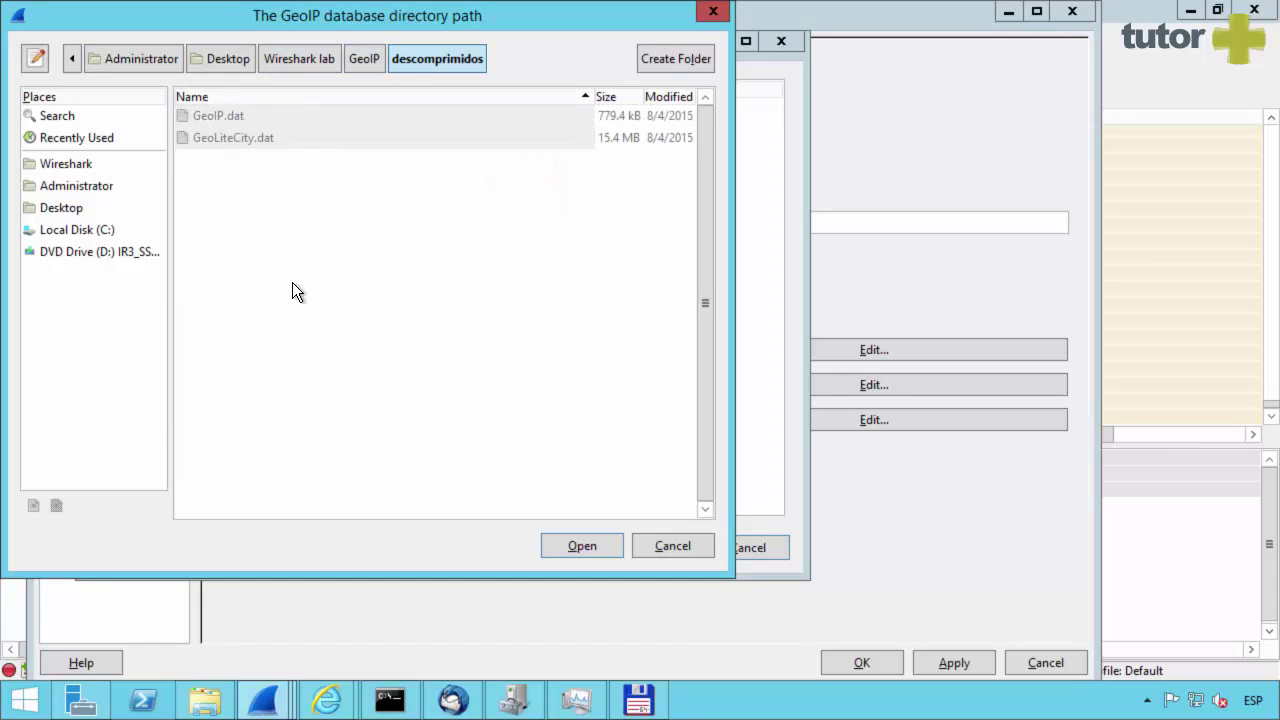
click(573, 550)
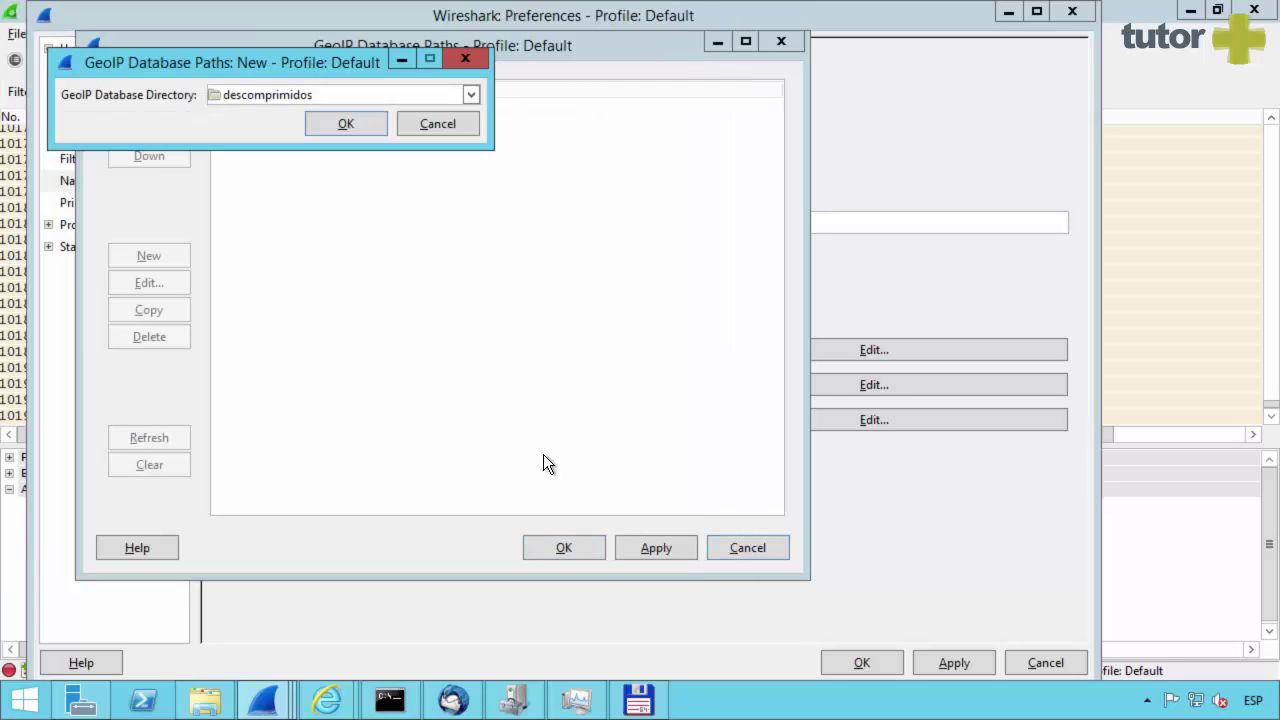
- Save the new GeoIP database path and confirm the preferences
click(338, 123)
click(564, 553)
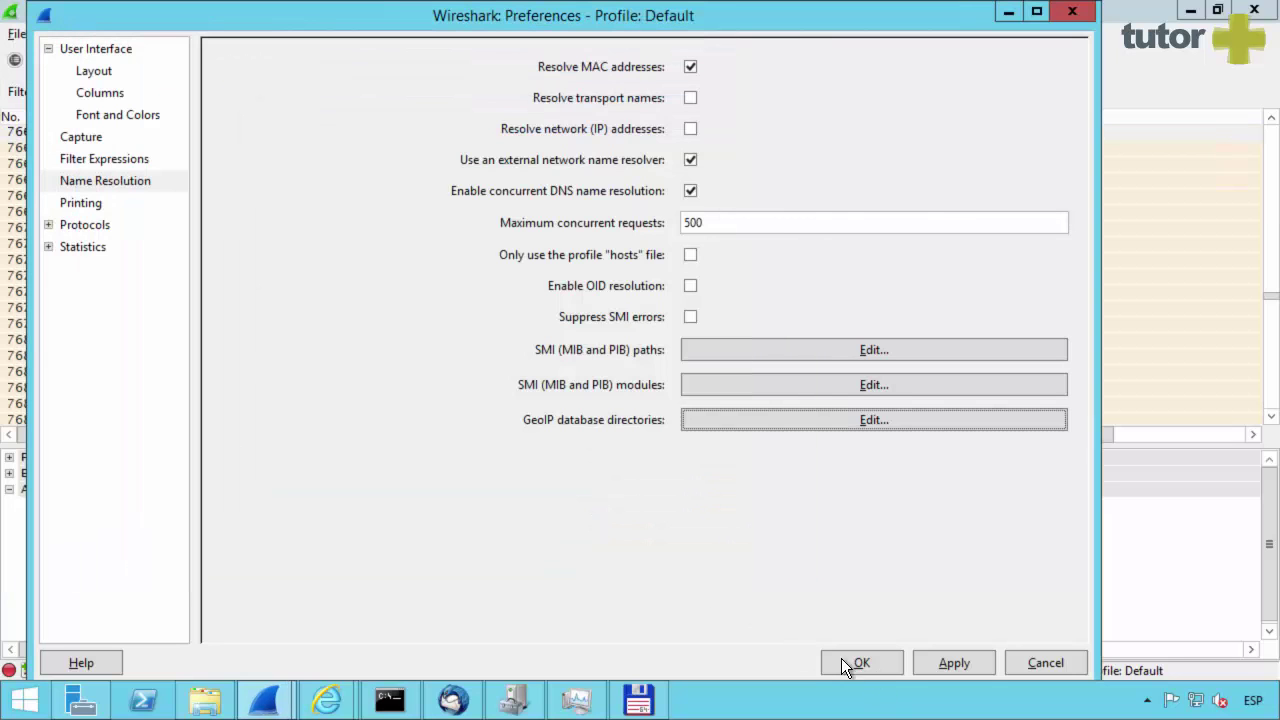
click(850, 660)
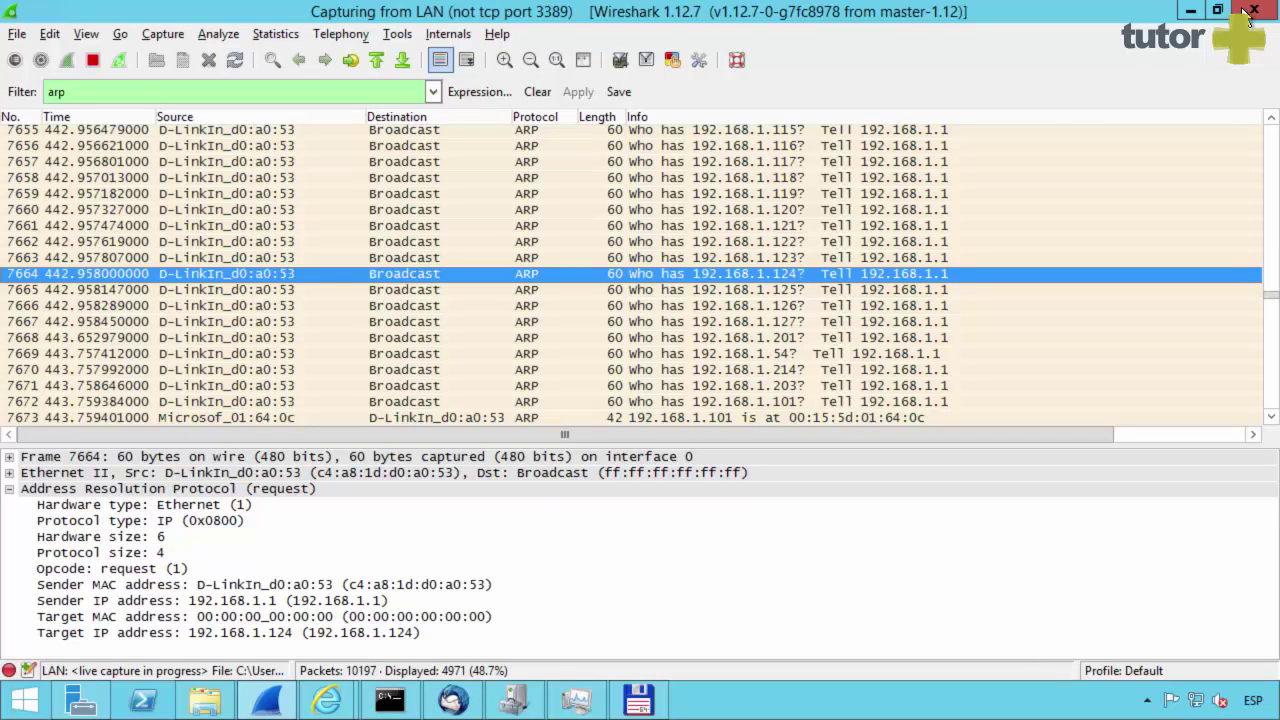
- Stop the running LAN capture and close both Wireshark and the totalcmd folder window
click(93, 60)
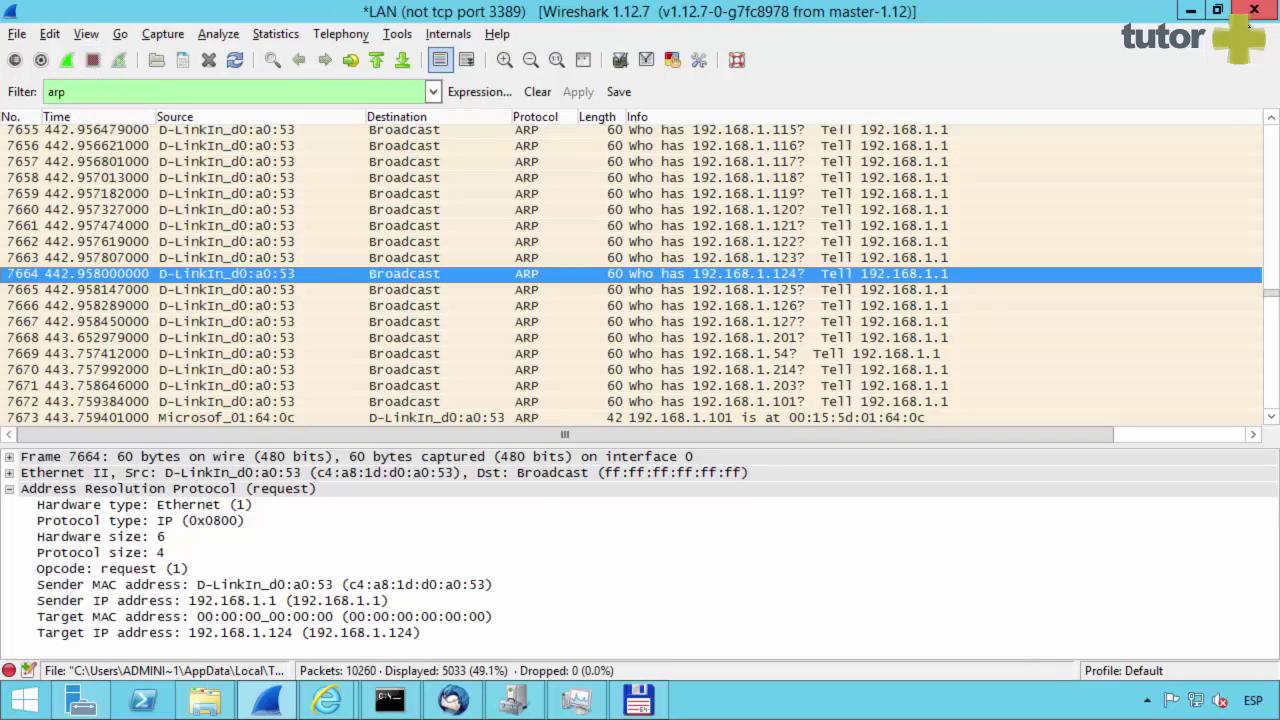
click(1254, 11)
click(723, 414)
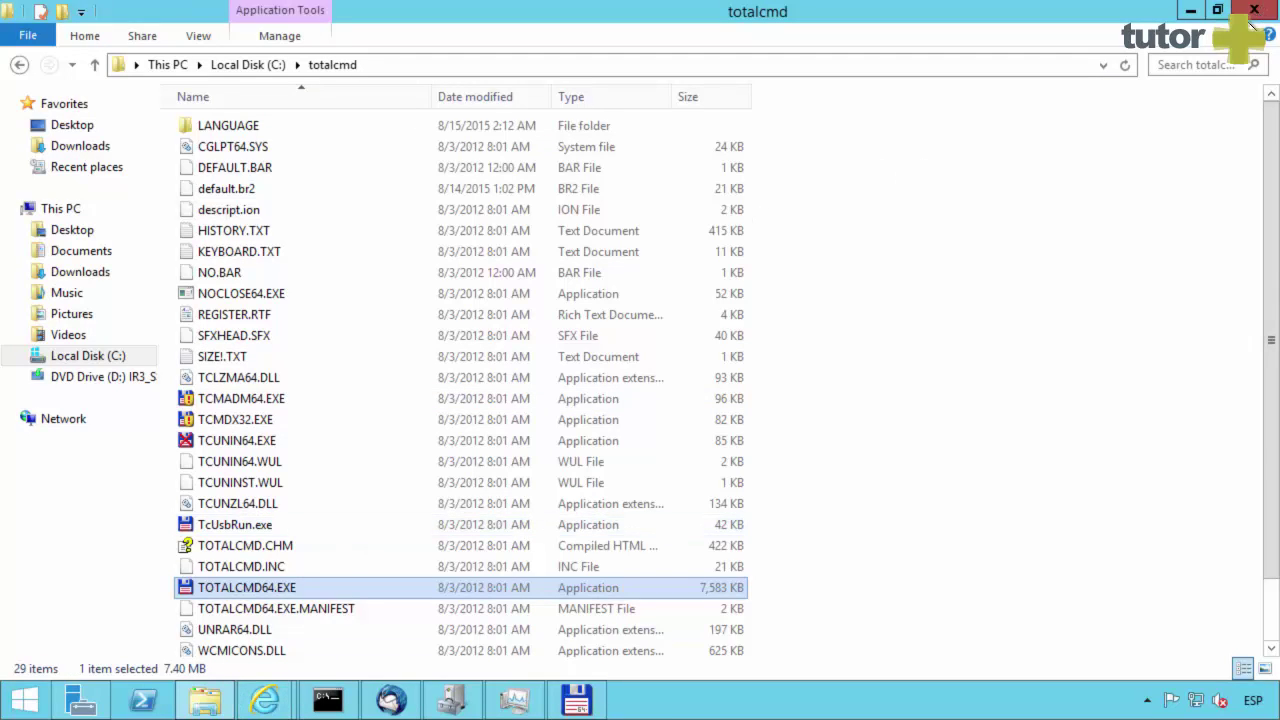
click(1276, 6)
- Find Wireshark through the Windows search, launch it again and start a new capture on the LAN interface
click(30, 705)
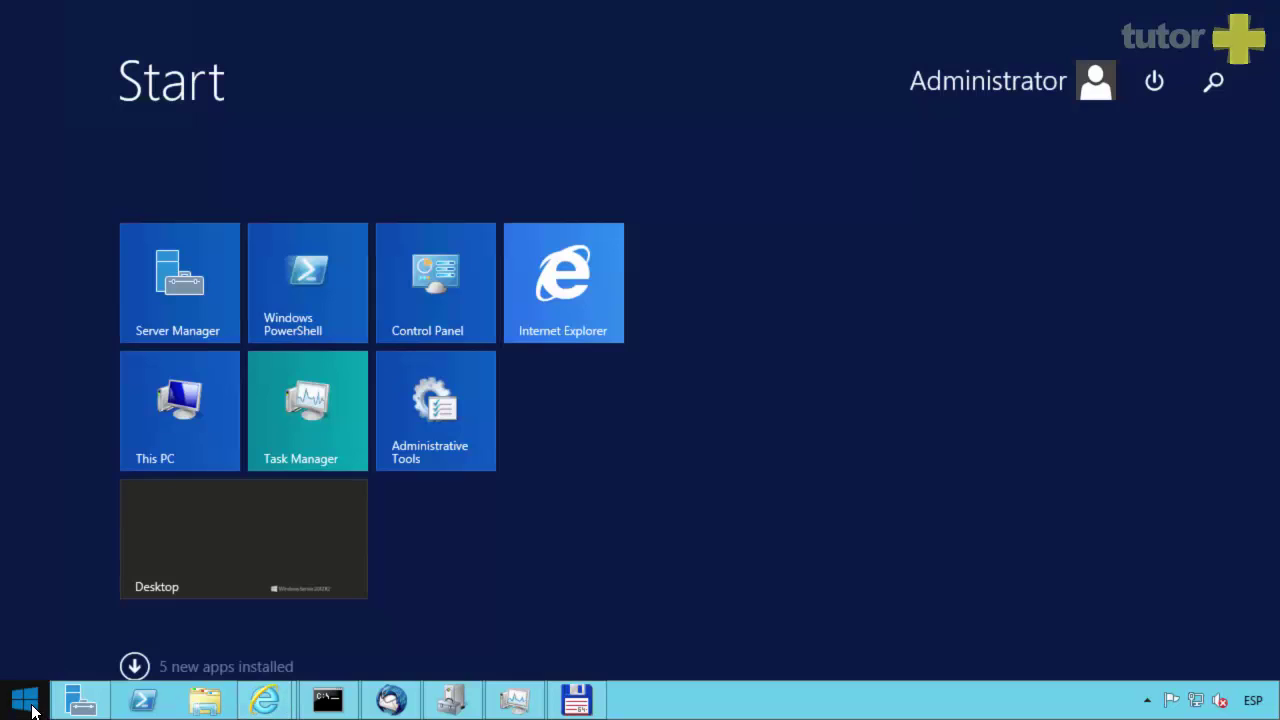
key(super+s)
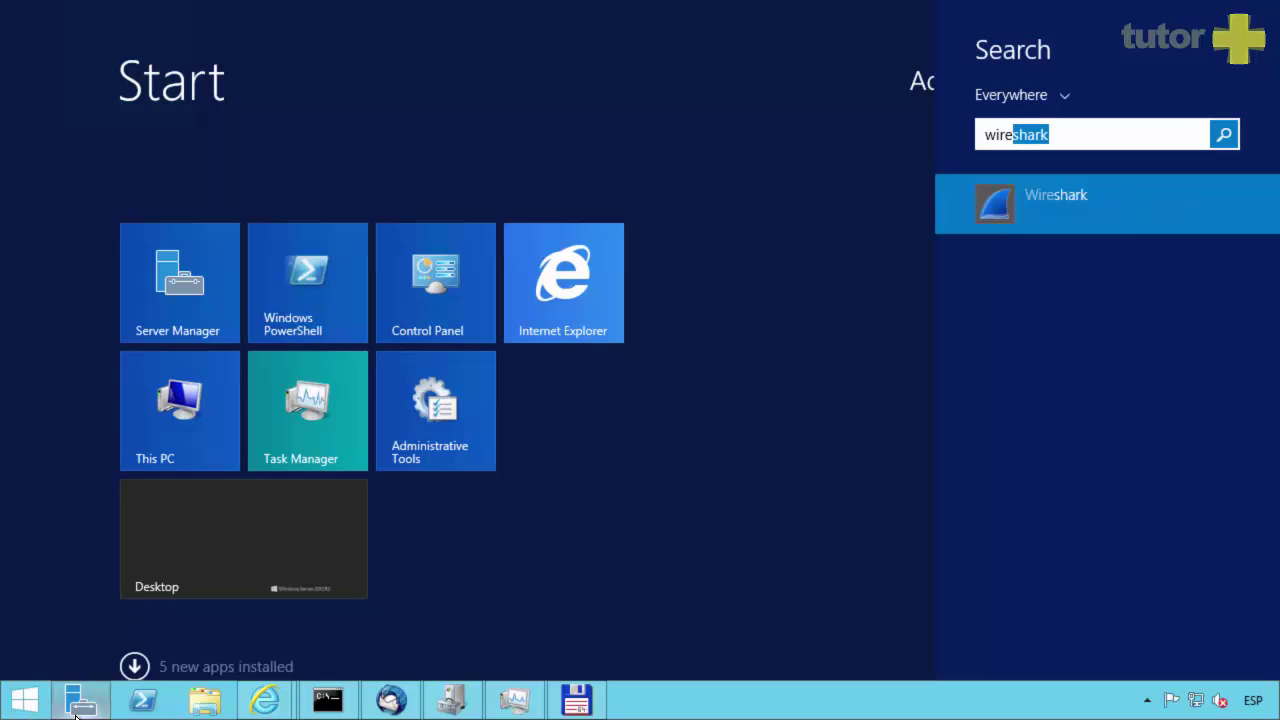
click(998, 205)
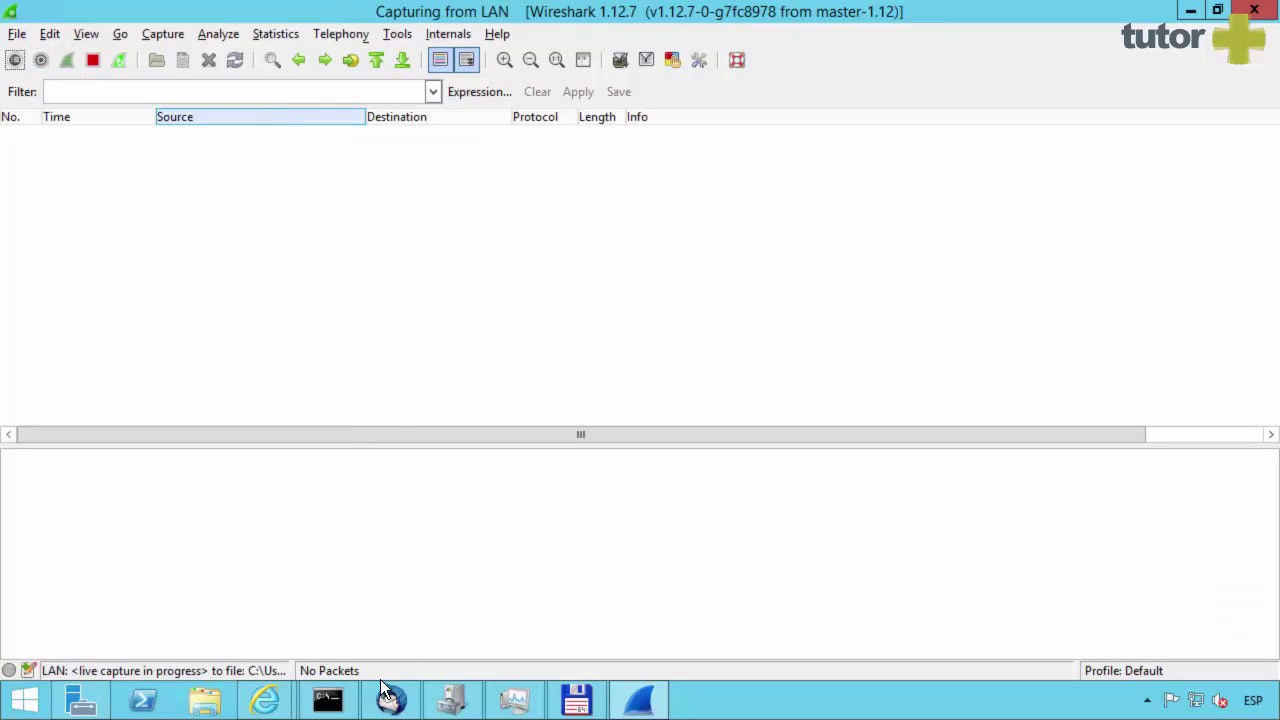
- Switch to Internet Explorer and reload the Wireshark Wiki and PSPing article pages to generate traffic, then return to Wireshark
mouse_move(265, 700)
click(345, 629)
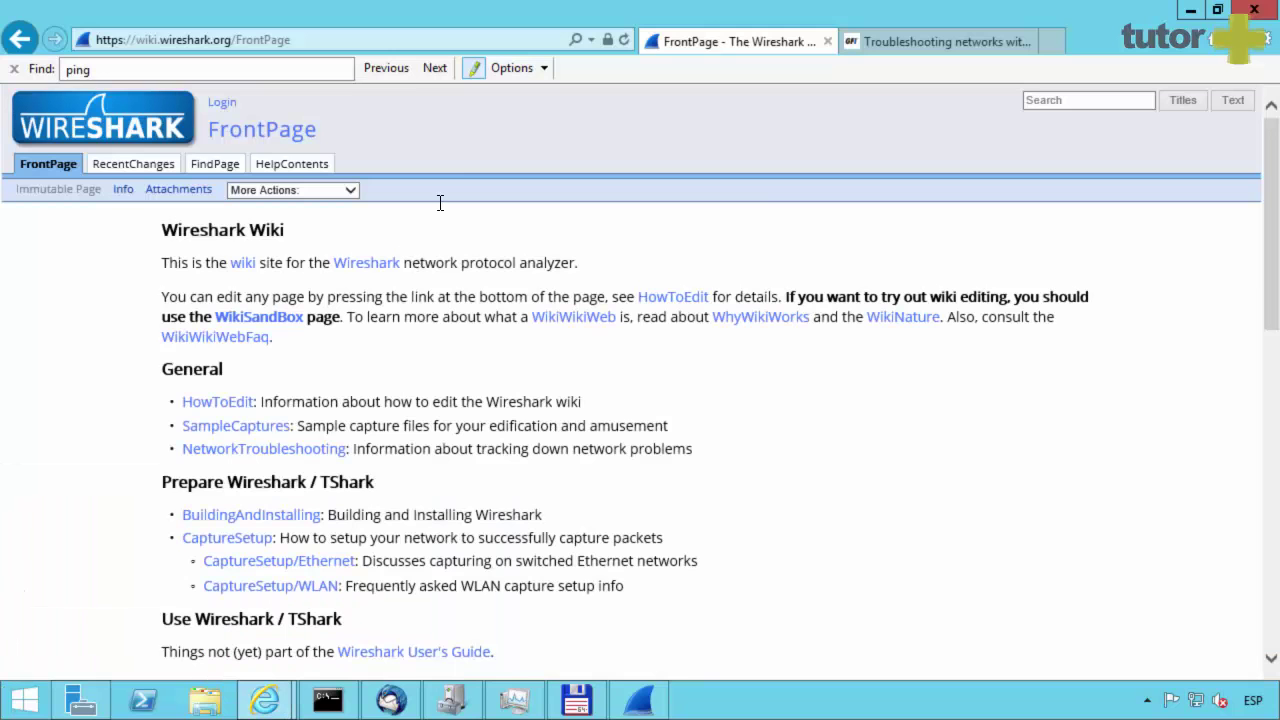
click(623, 38)
click(936, 41)
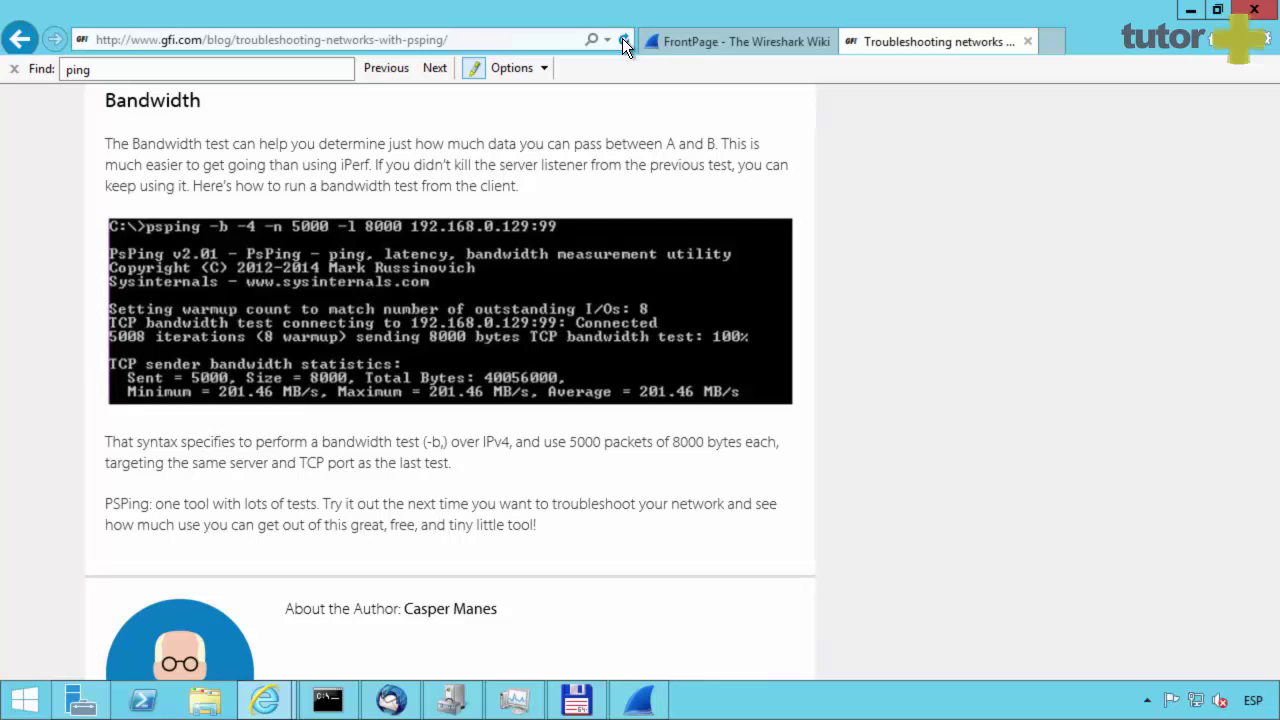
click(622, 38)
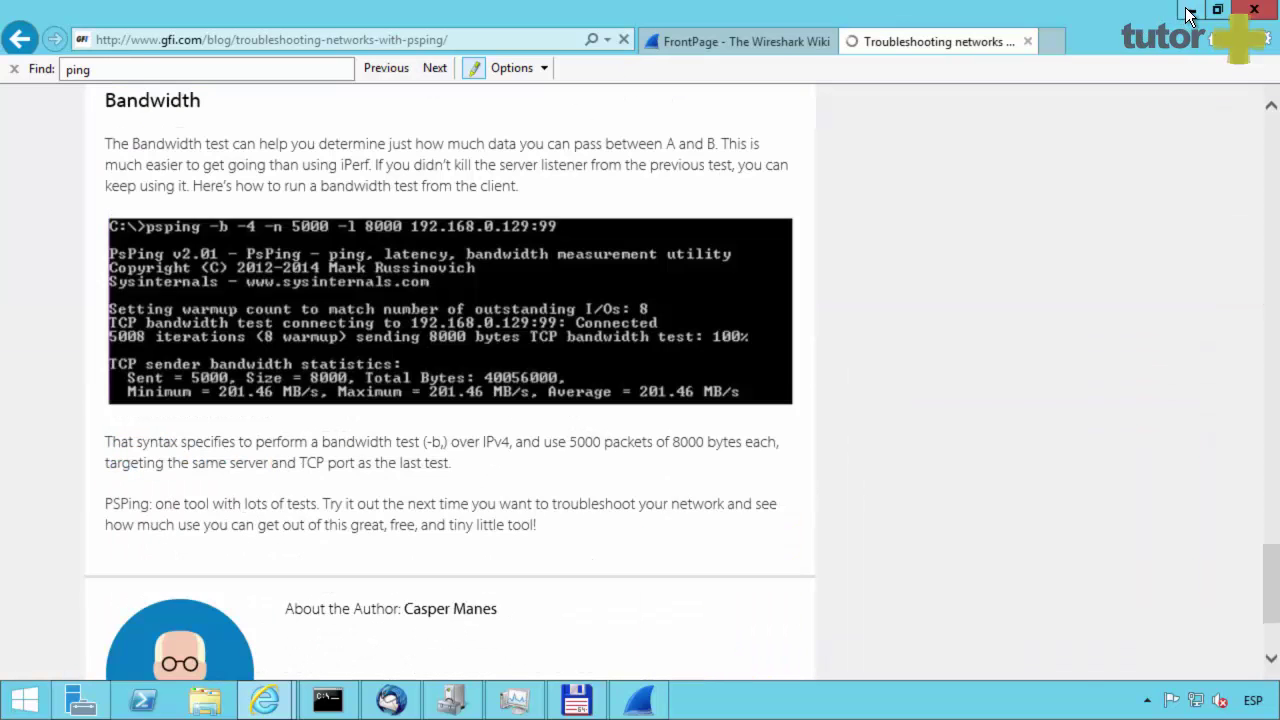
click(1190, 10)
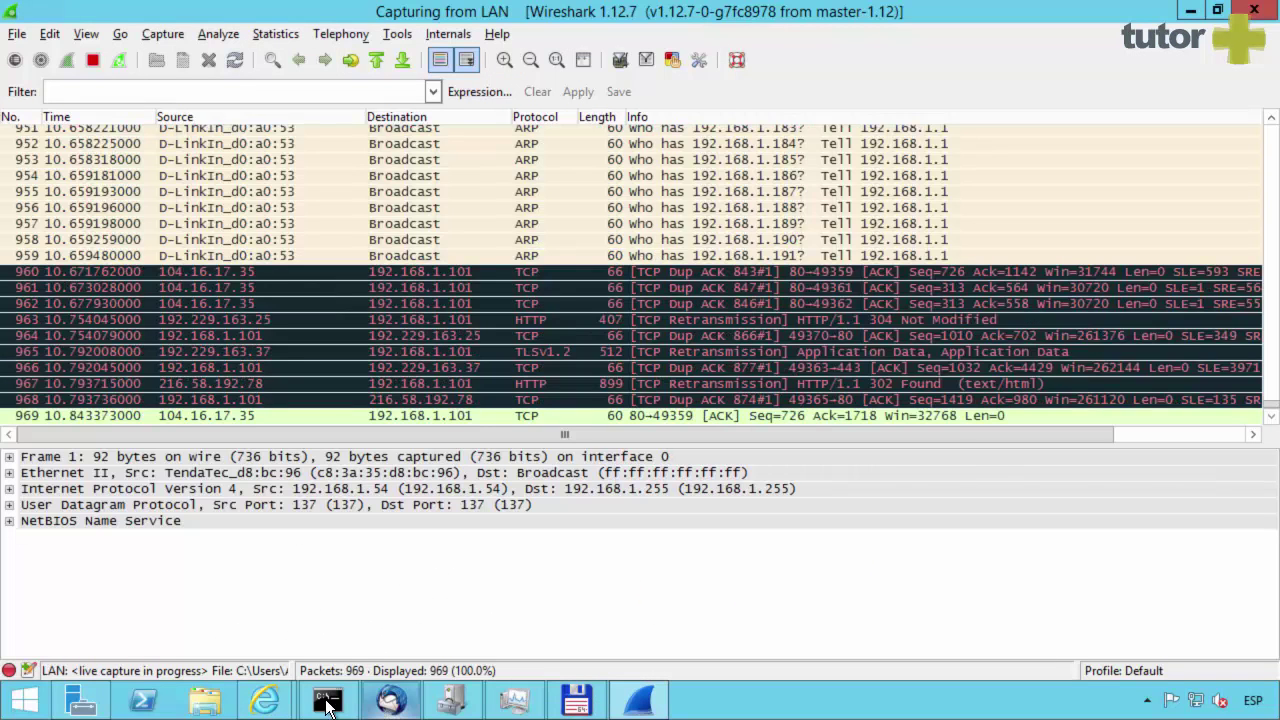
- Ping google.com from the command prompt, interrupt it after the first replies and close the prompt
click(327, 700)
text(p)
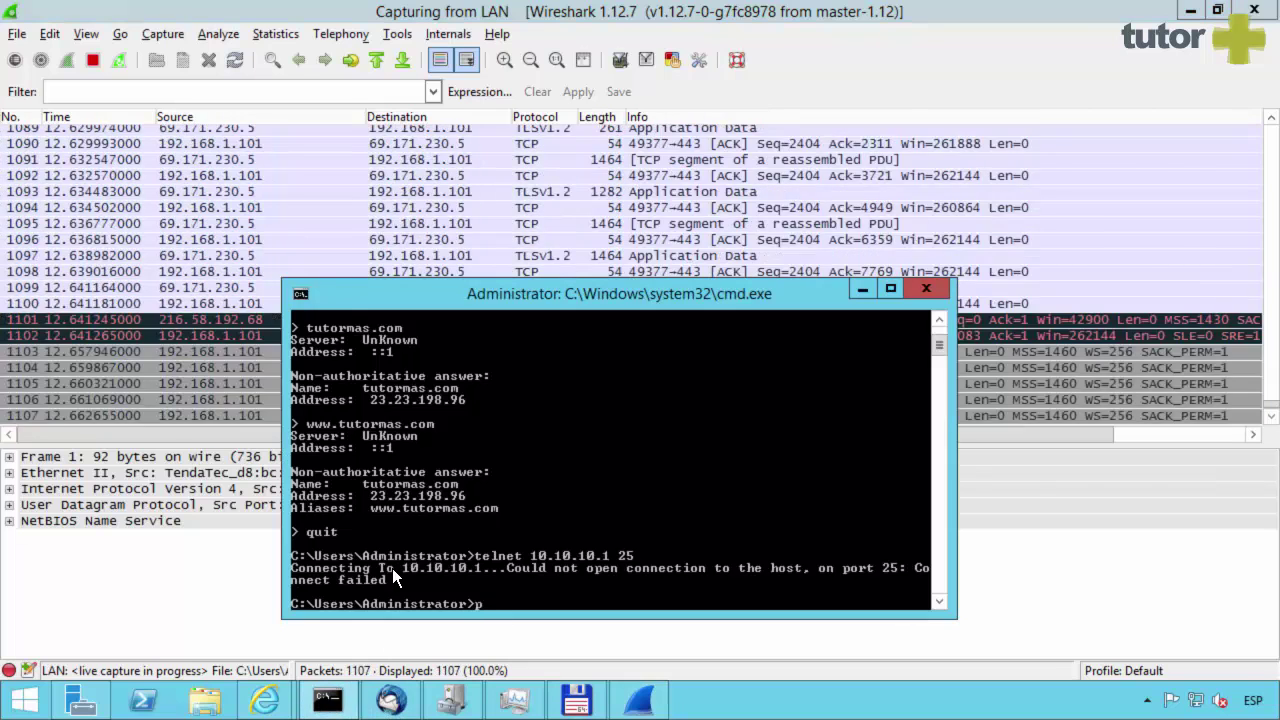
text(ing google.com)
key(Return)
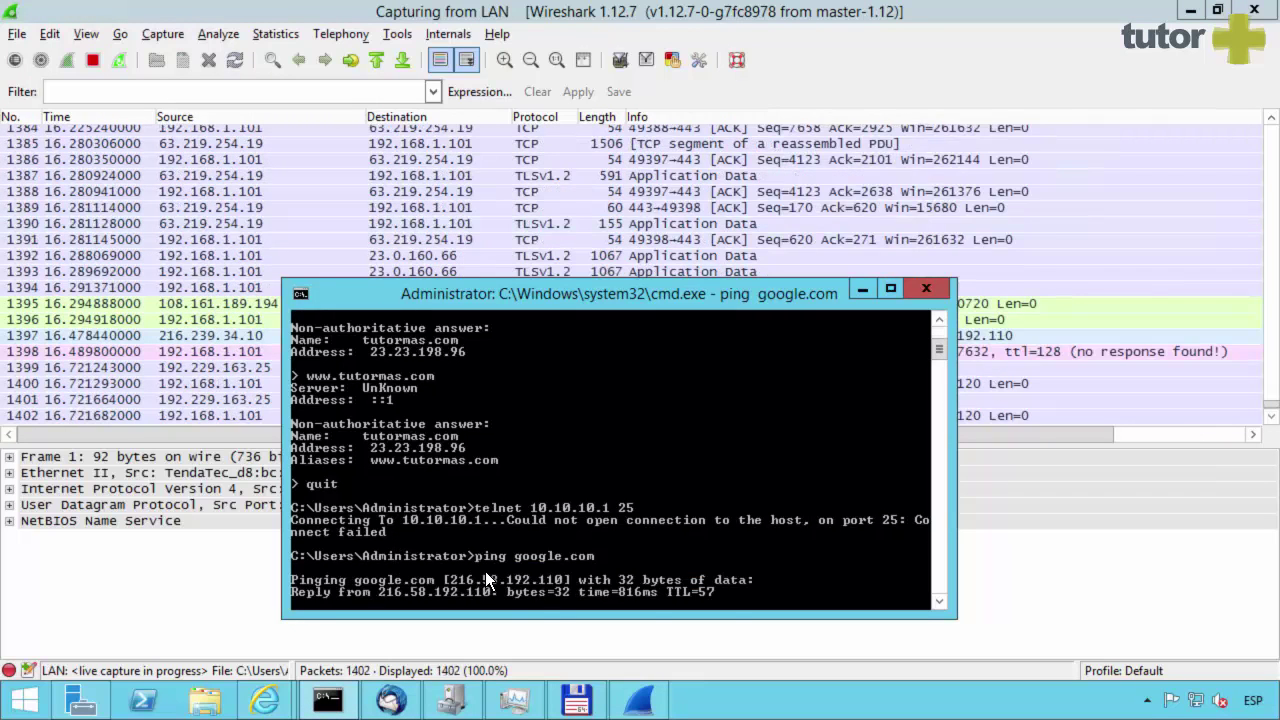
key(ctrl+c)
click(925, 290)
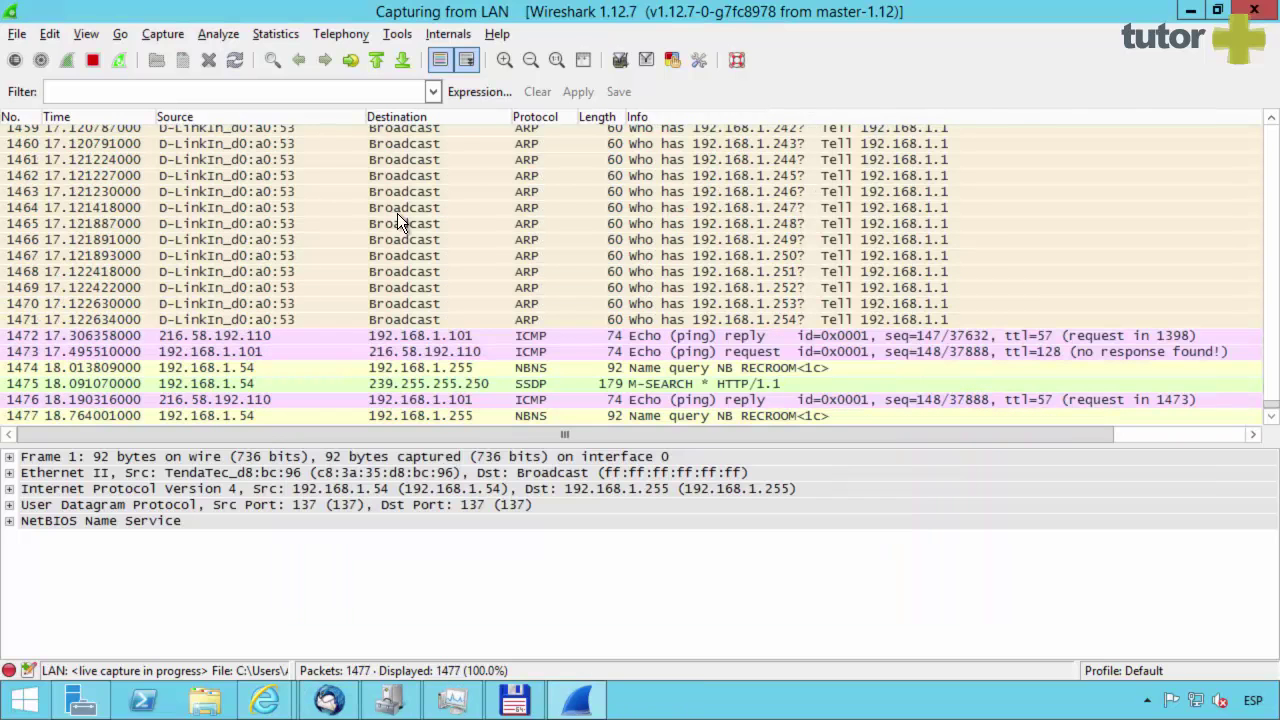
- Open the Endpoints statistics for IPv4, widen the Country column and review the country and city of each address
click(262, 33)
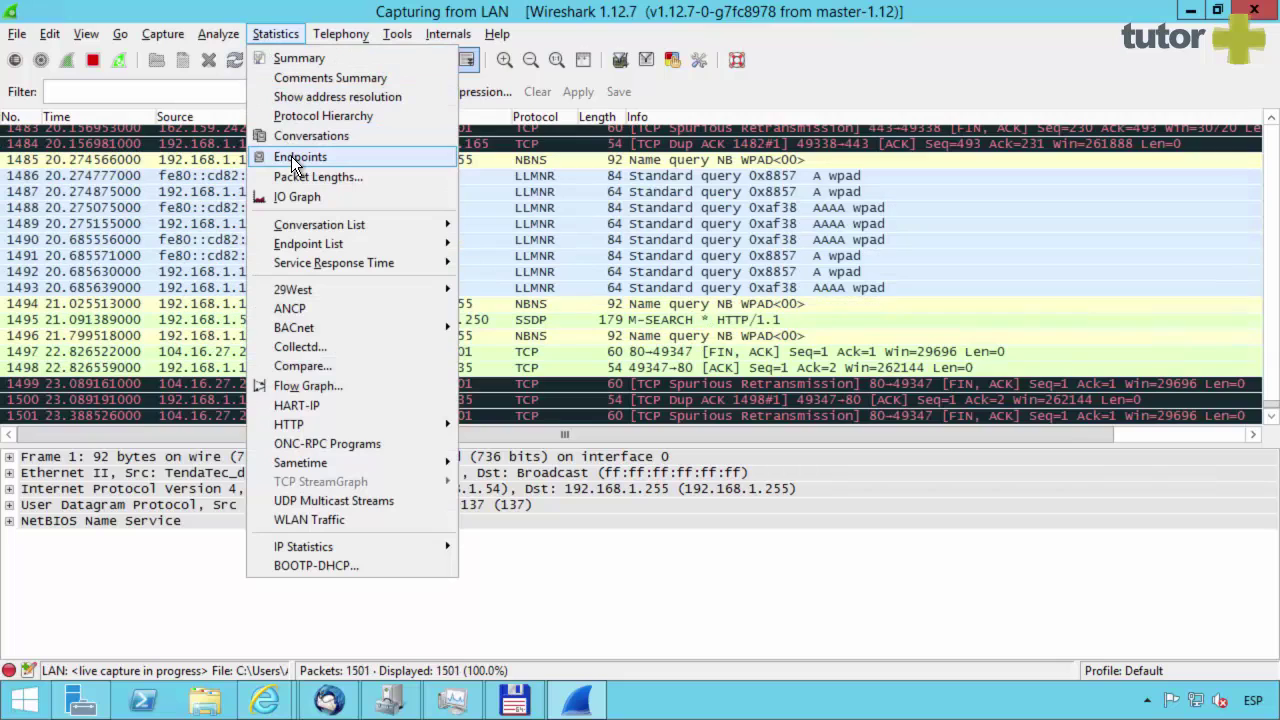
click(291, 156)
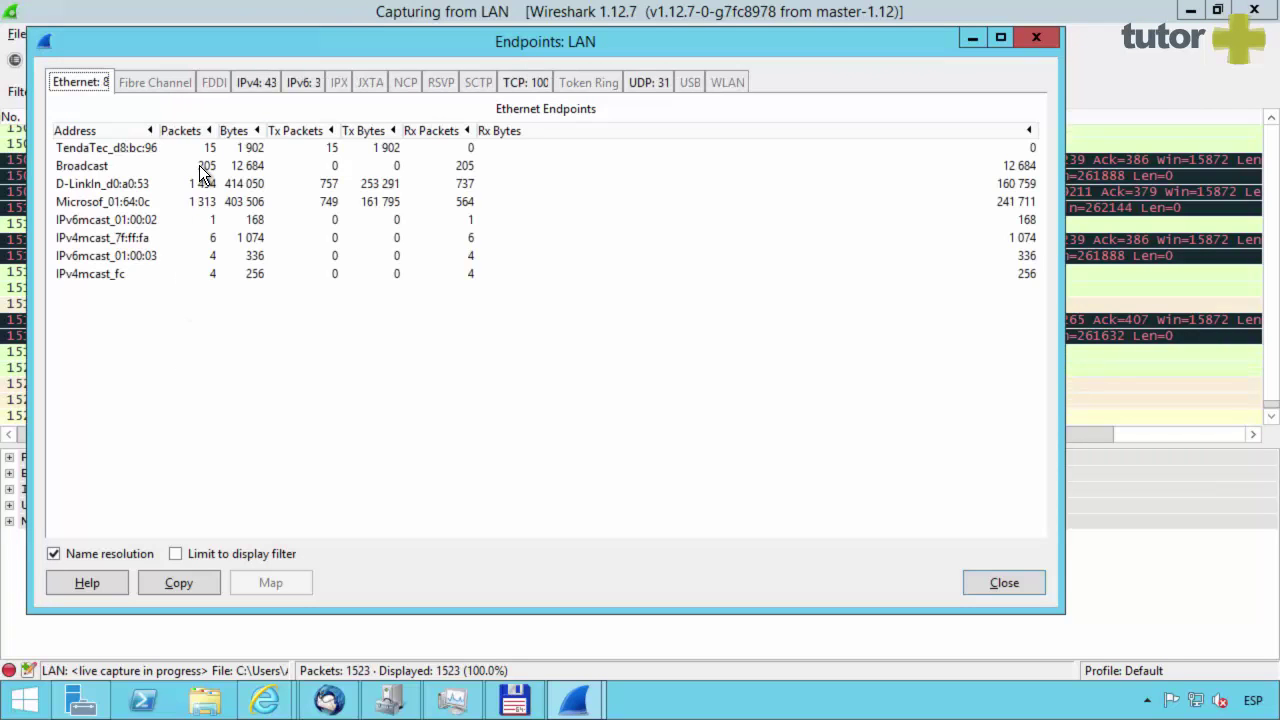
click(253, 84)
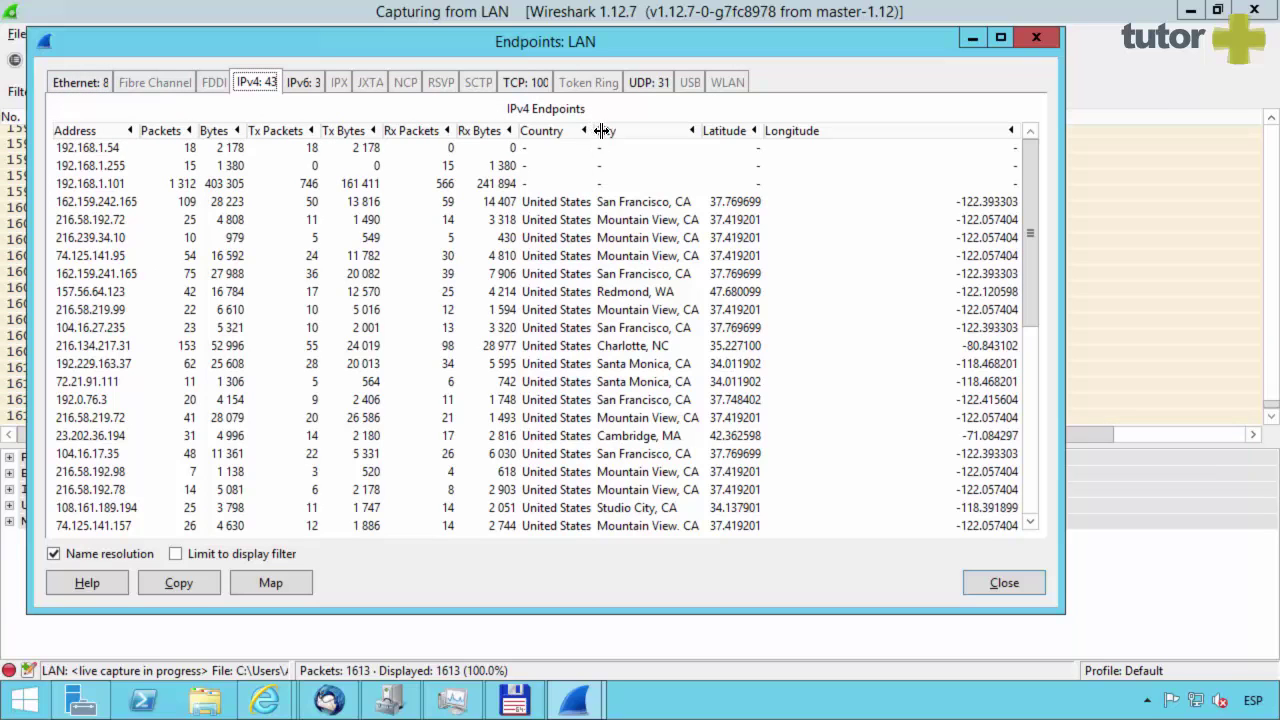
drag(591, 131, 628, 240)
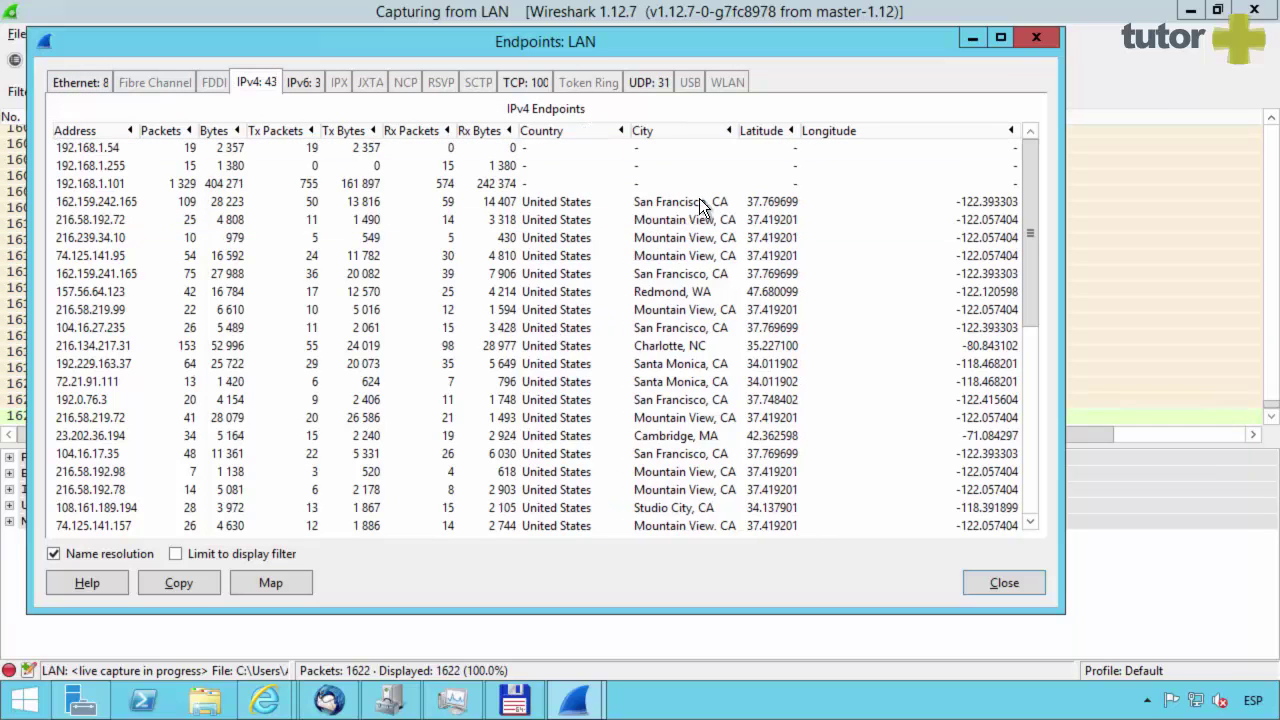
click(572, 224)
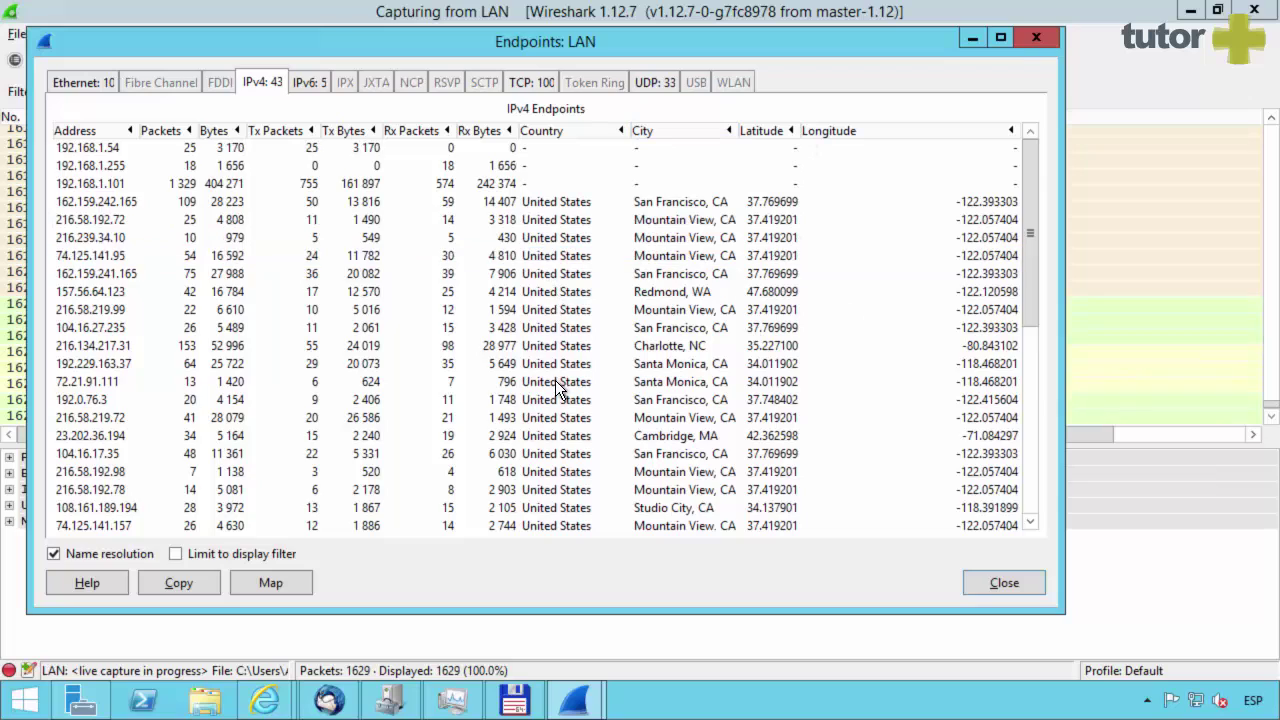
scroll(555, 380, down, 7)
click(540, 217)
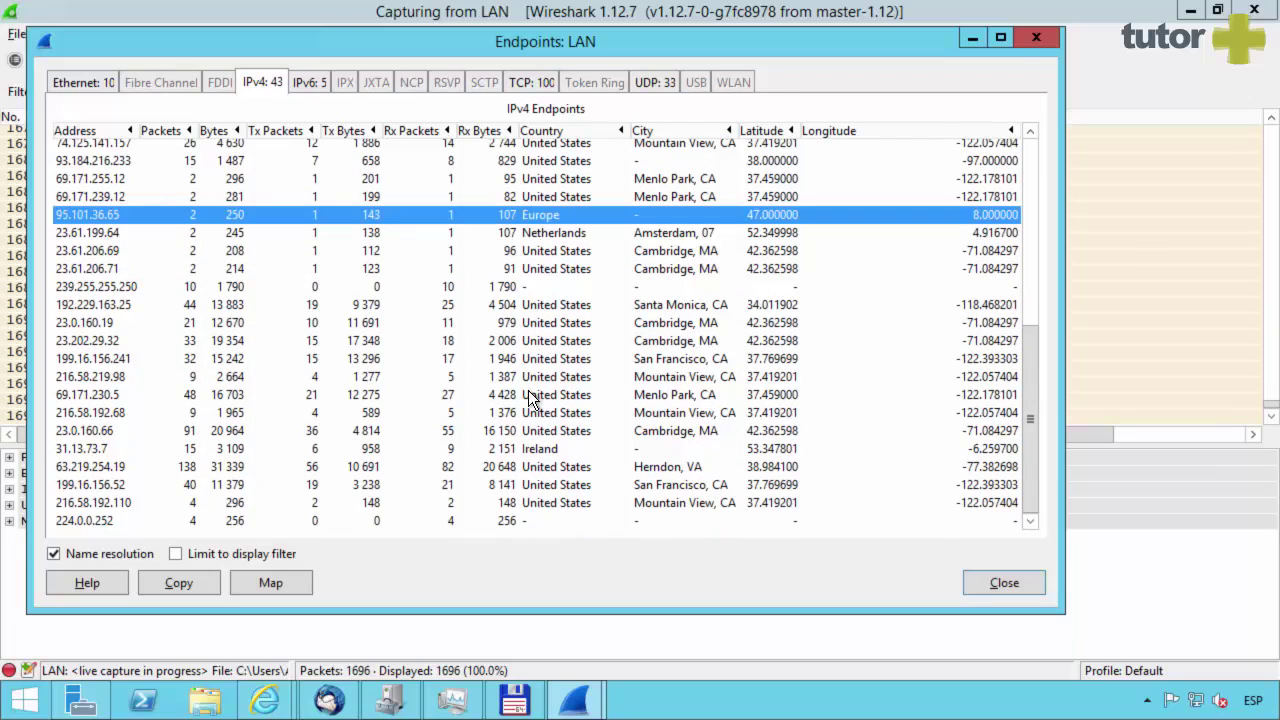
scroll(552, 443, up, 3)
scroll(546, 450, down, 3)
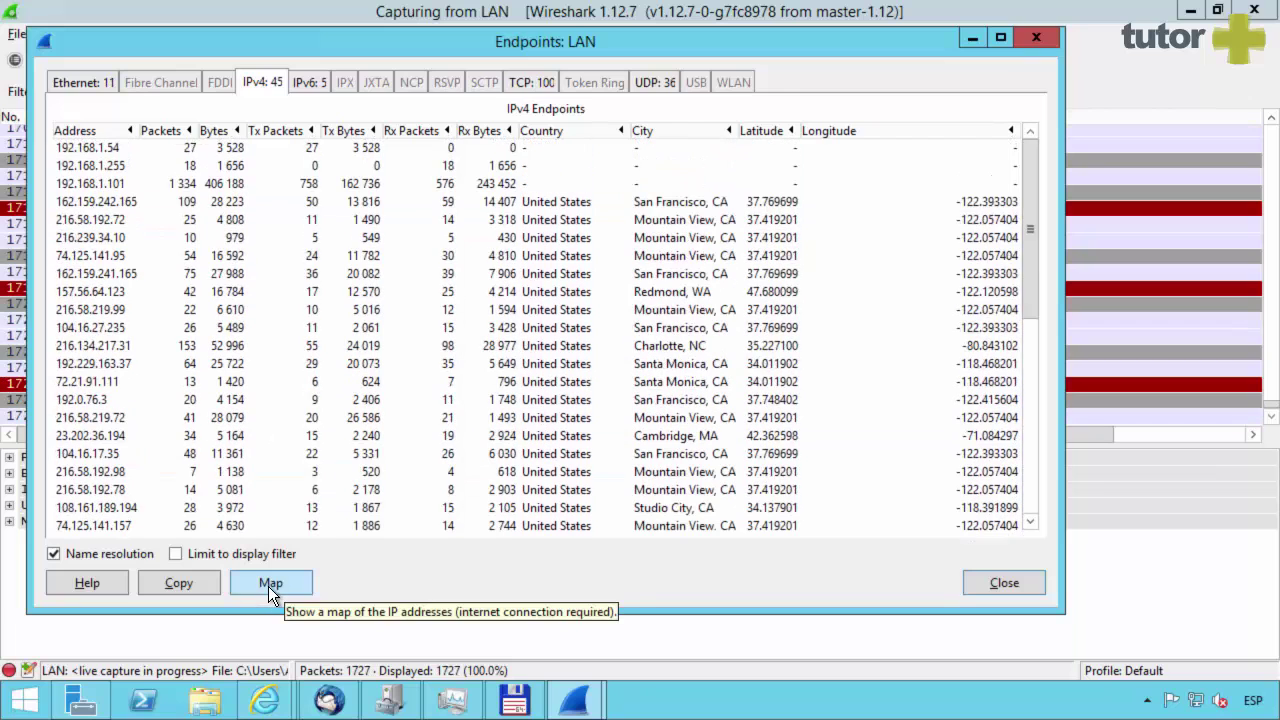
- Show the IPv4 endpoints on a map, allow the blocked content and inspect the markers in the United States and Europe
click(268, 583)
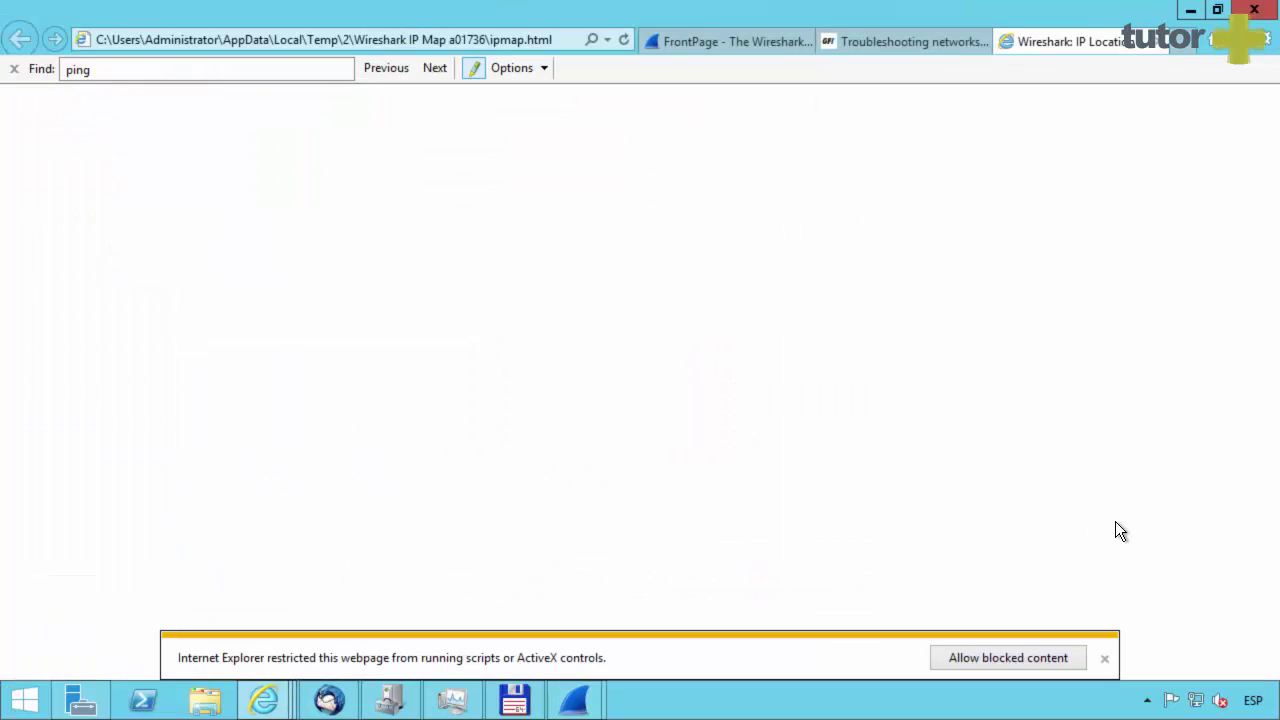
click(1006, 658)
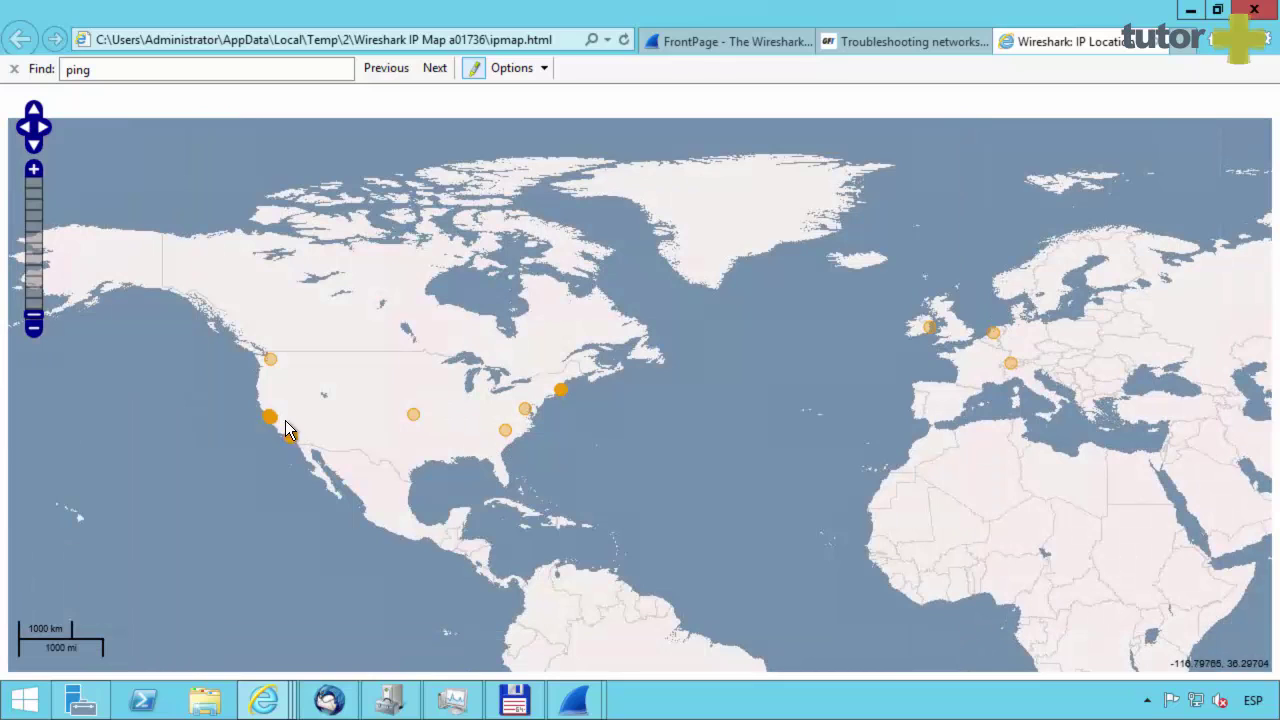
click(272, 415)
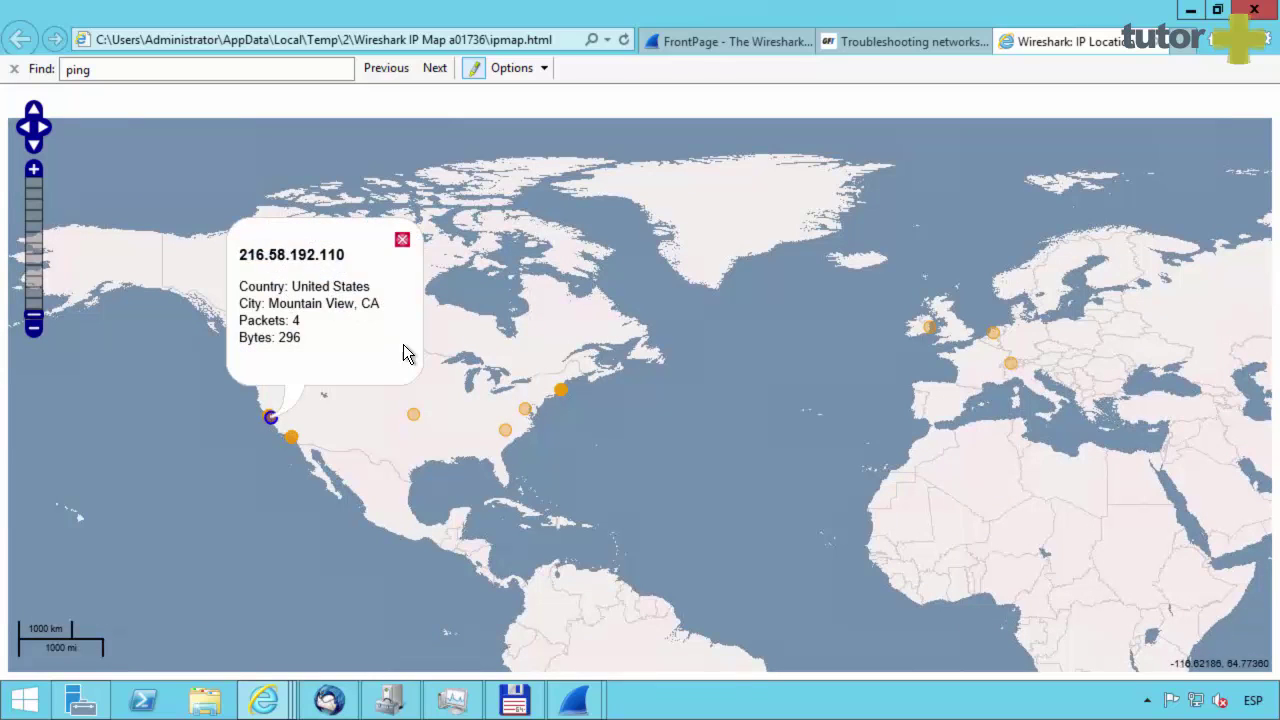
click(562, 391)
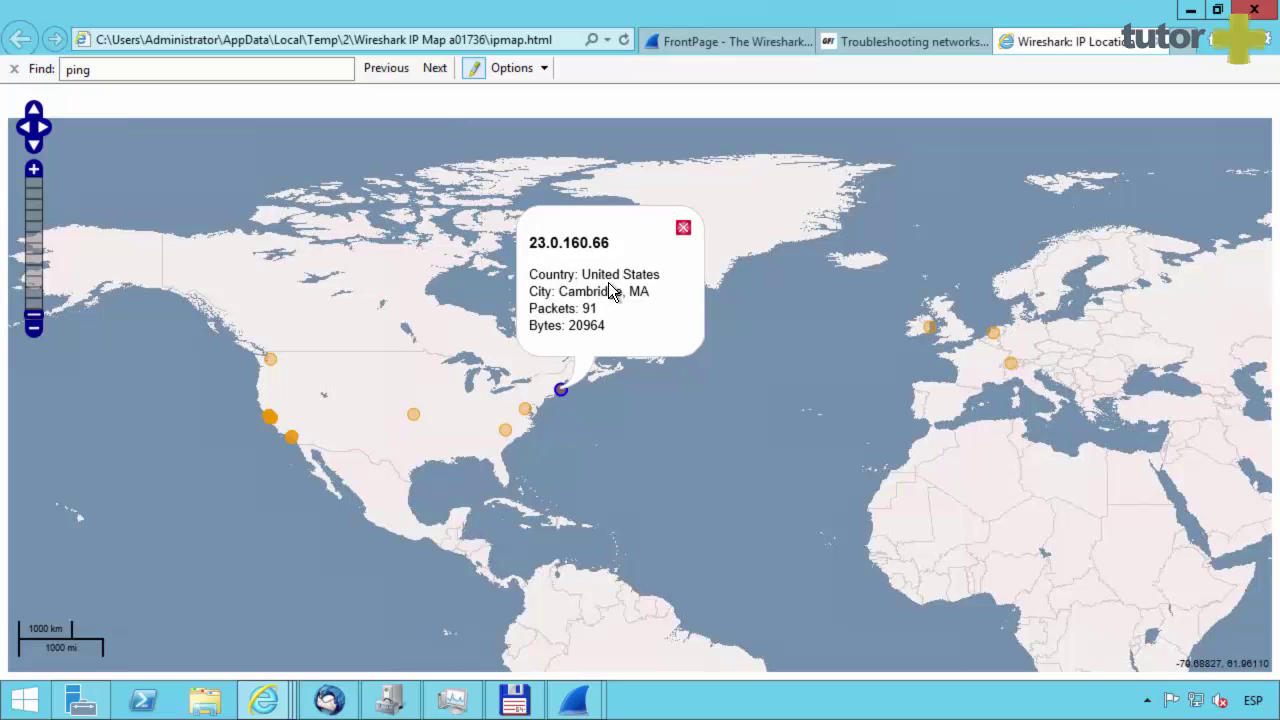
click(928, 330)
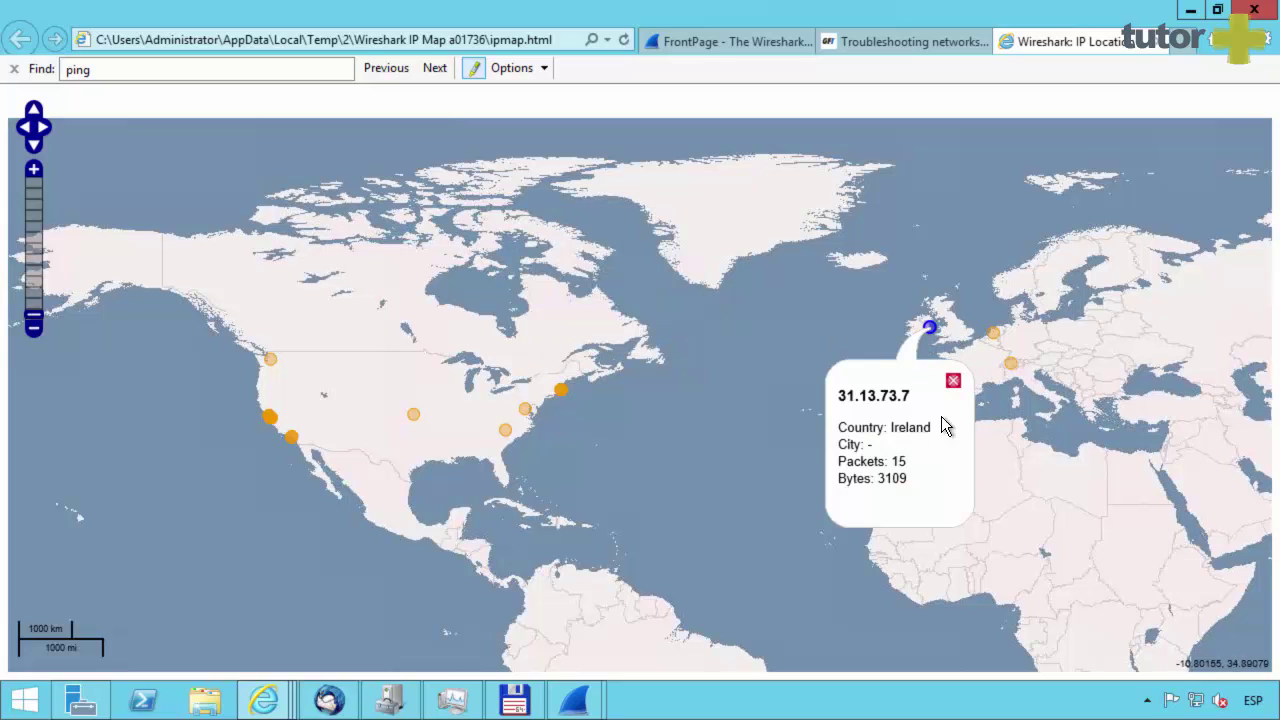
click(993, 332)
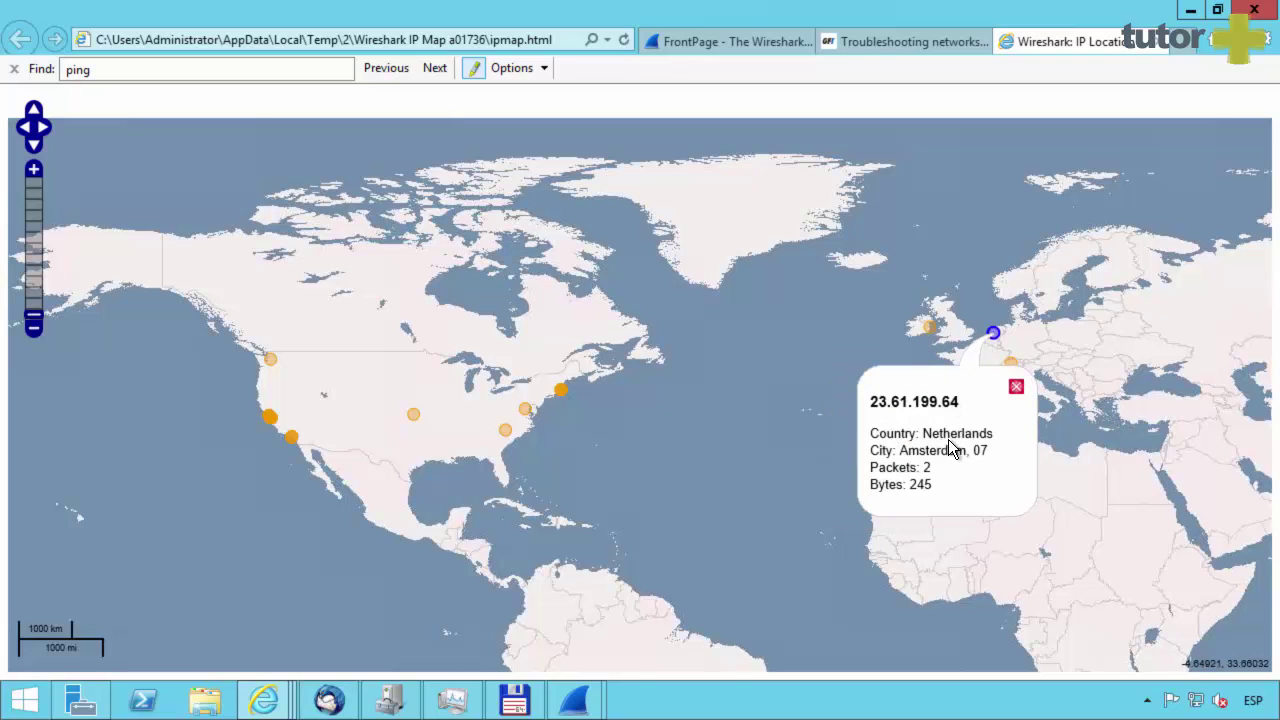
click(1012, 364)
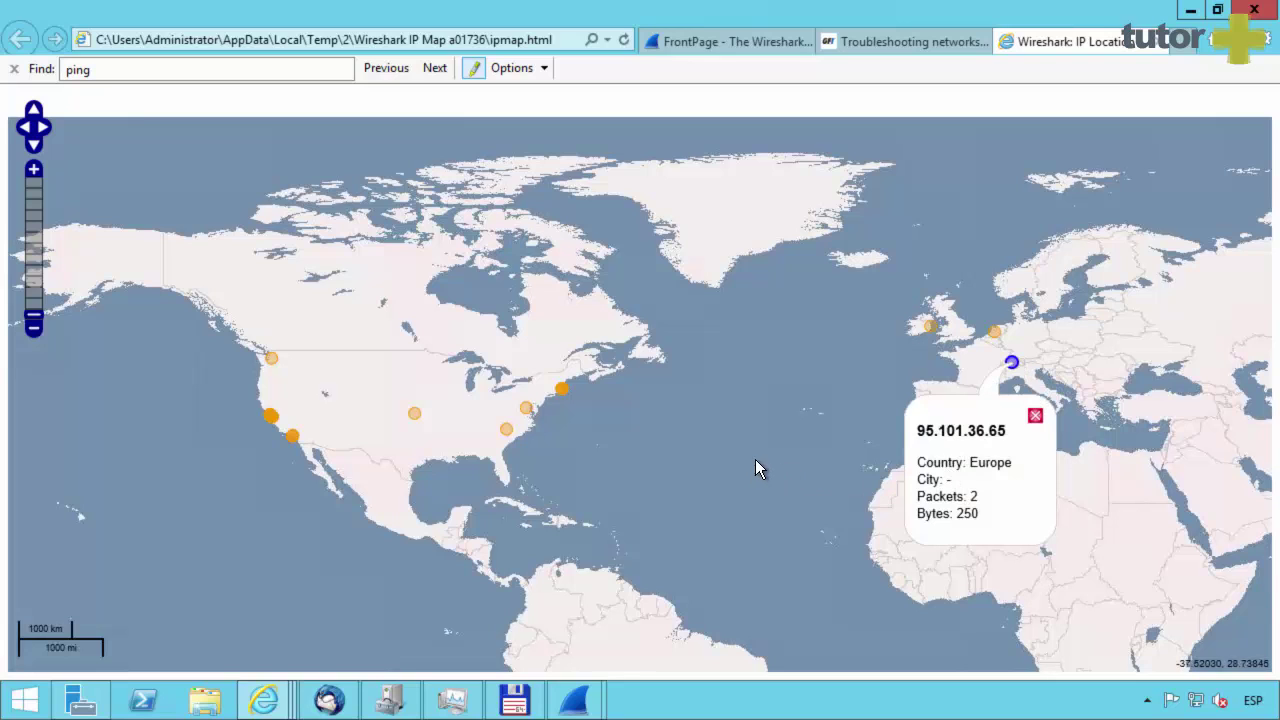
click(1035, 416)
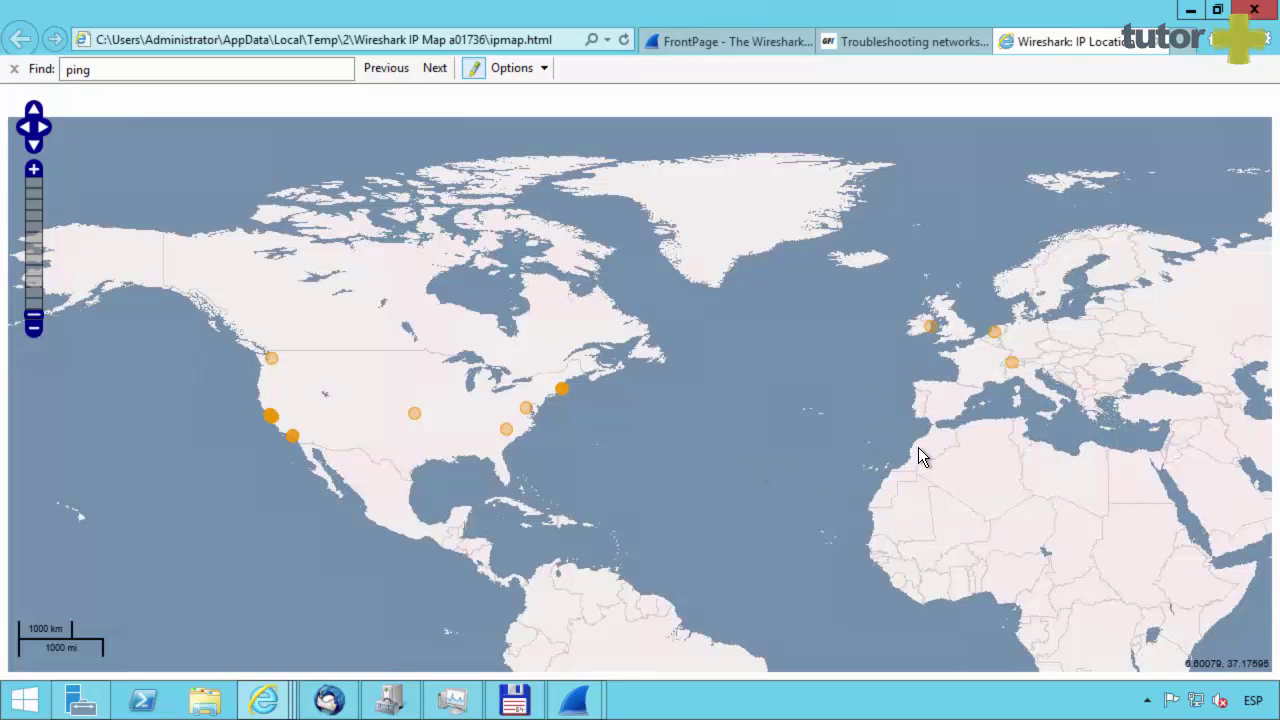
- Close the IP map page and the Endpoints window, and stop the LAN capture
click(1160, 44)
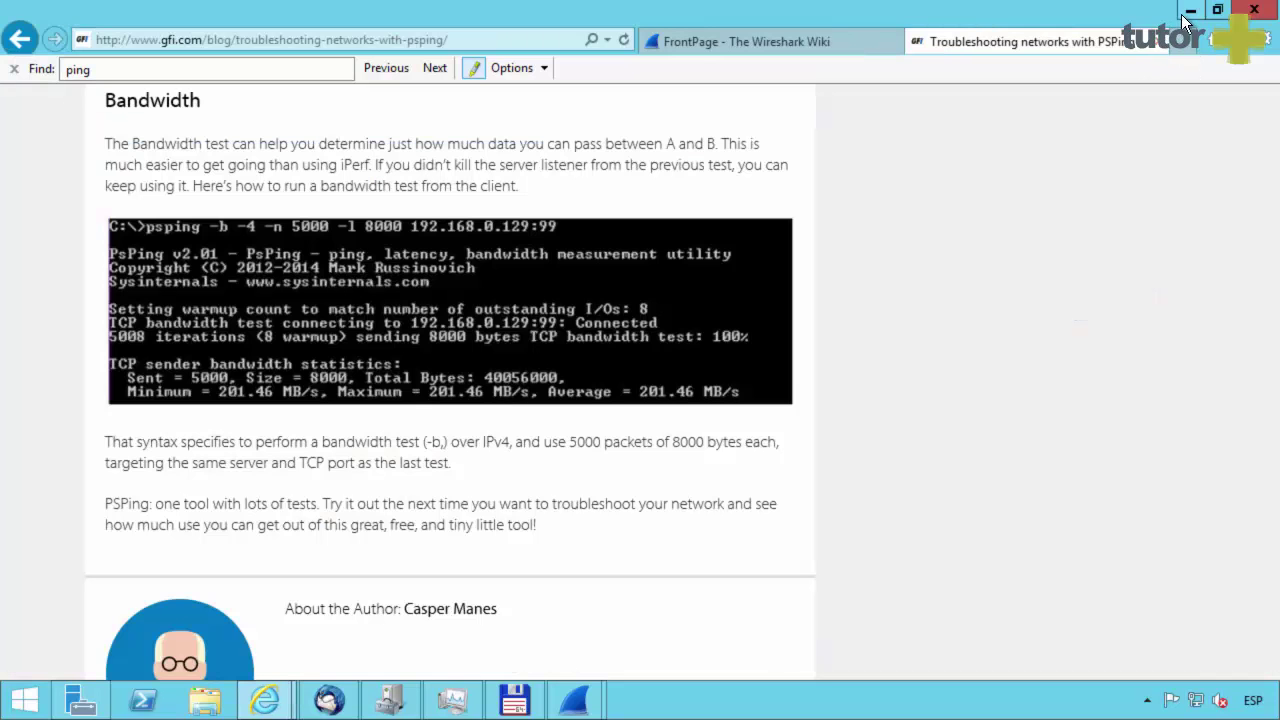
click(1190, 10)
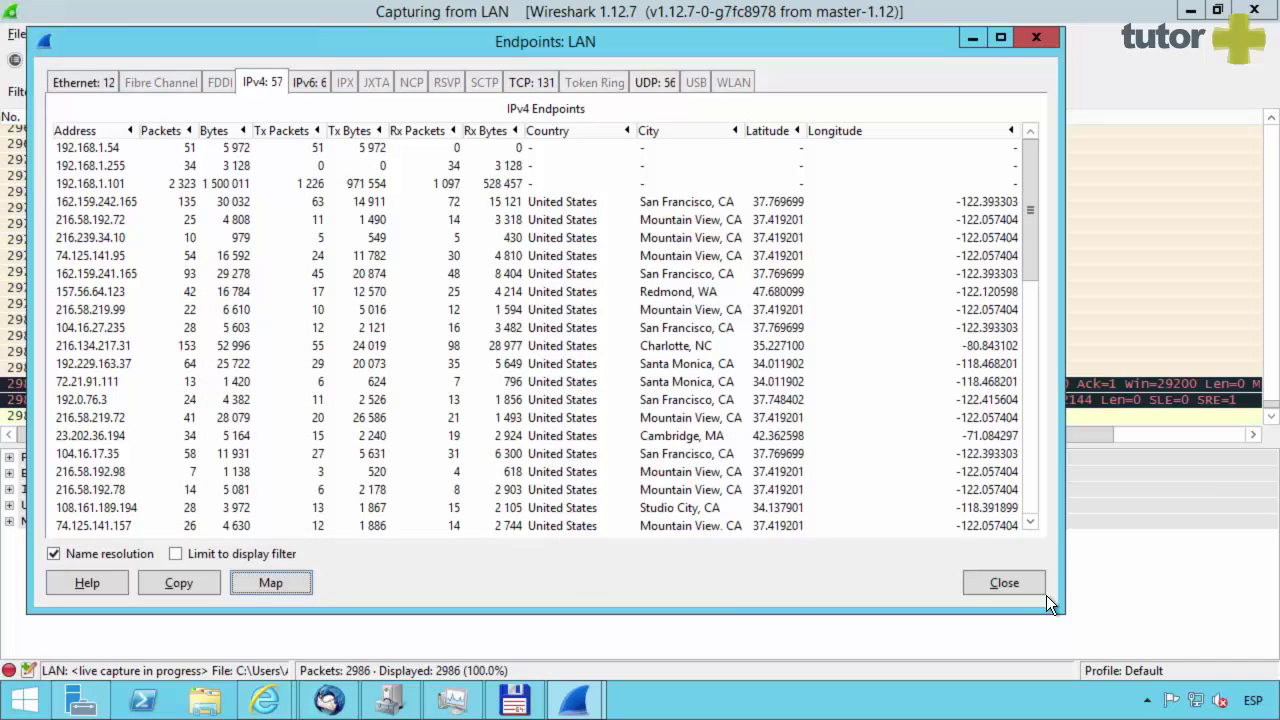
click(1004, 582)
click(92, 60)
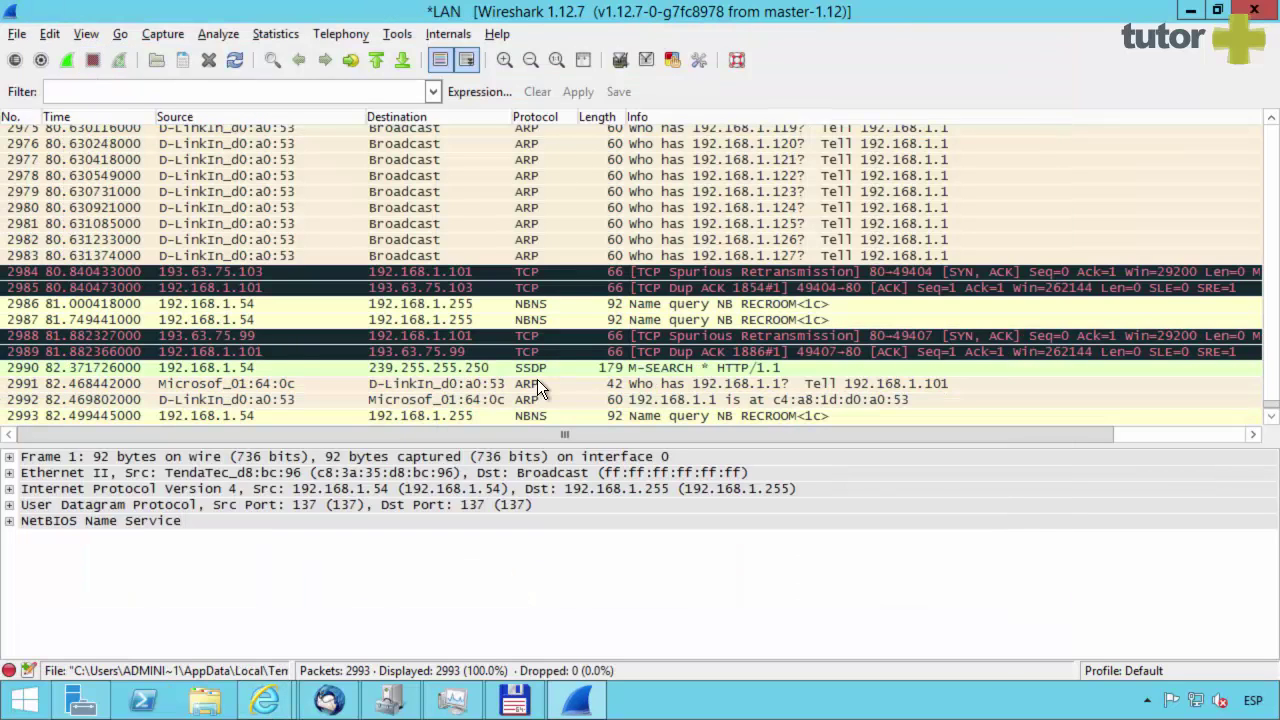